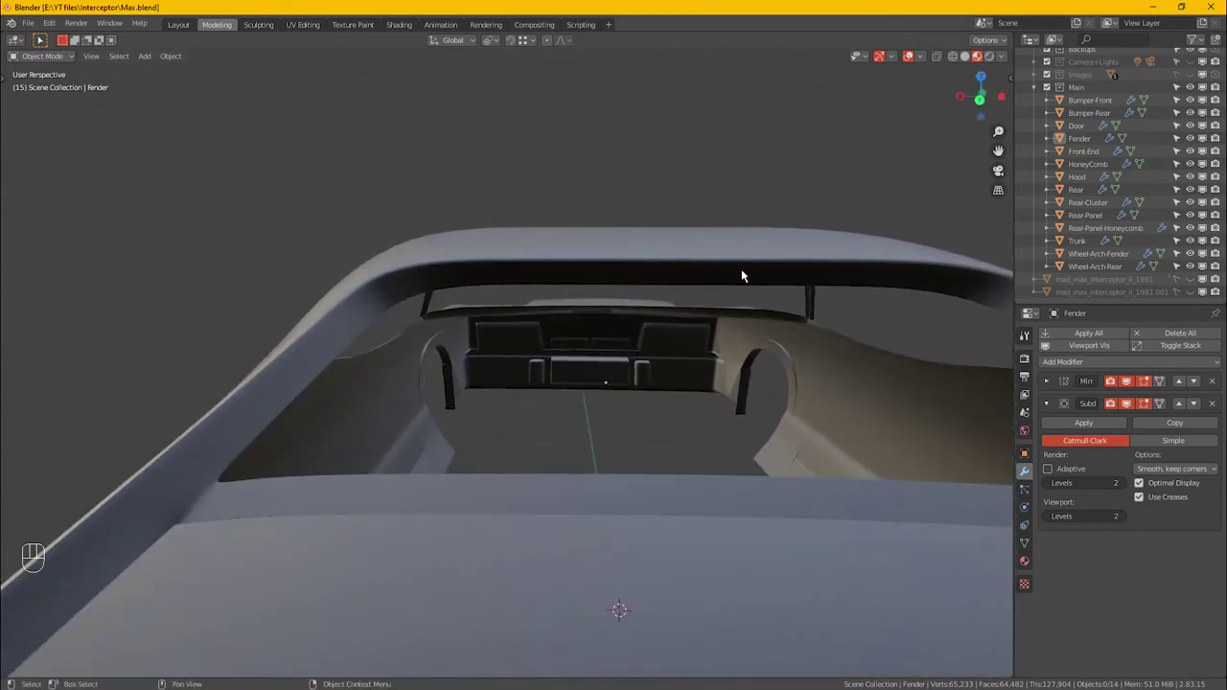
- On the Rear mesh, select the vertices in the middle of the roof's rear lip above the rear window and shift them up slightly
alt+middle_drag(739, 274, 391, 406)
key(Tab)
key(Tab)
click(384, 386)
key(Tab)
key(1)
click(506, 343)
drag(562, 428, 349, 329)
alt+middle_drag(451, 357, 178, 374)
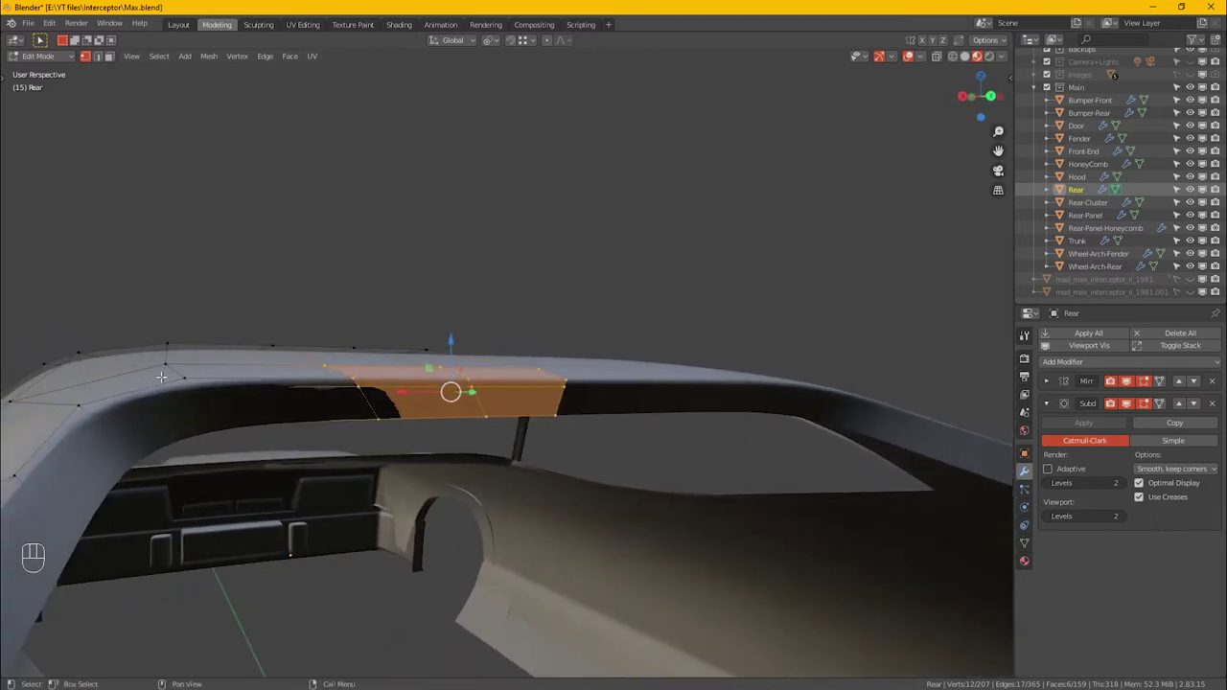
drag(455, 346, 452, 340)
- Raise the single vertex at the roof's rear corner beside the rear window slightly along Z
alt+middle_drag(452, 342, 328, 389)
click(178, 412)
alt+middle_drag(179, 413, 217, 377)
key(g)
key(z)
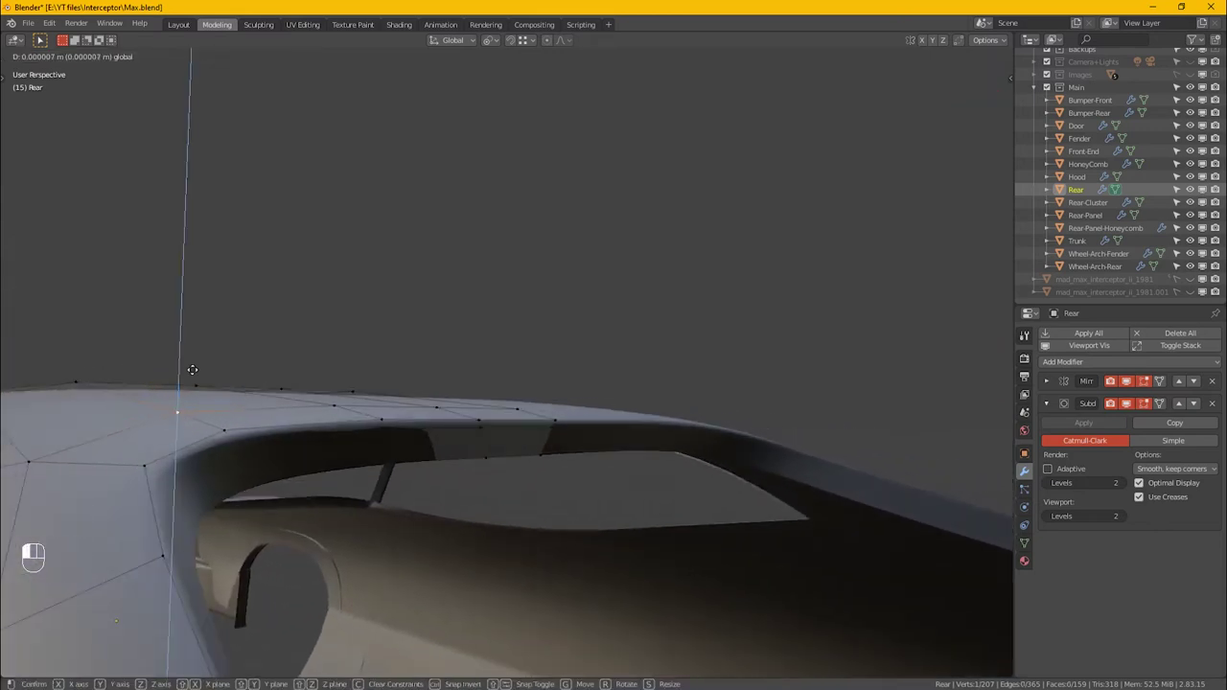
click(216, 362)
- Inspect the smoothed rear window edge, then examine the roofline and side window shape in the Mad-Max-Interceptor-Side.jpg reference photo in Photos
key(Tab)
alt+middle_drag(391, 409, 501, 427)
key(Tab)
alt+click(447, 427)
ctrl+middle_drag(411, 426, 358, 431)
key(Tab)
shift+middle_drag(536, 436, 636, 387)
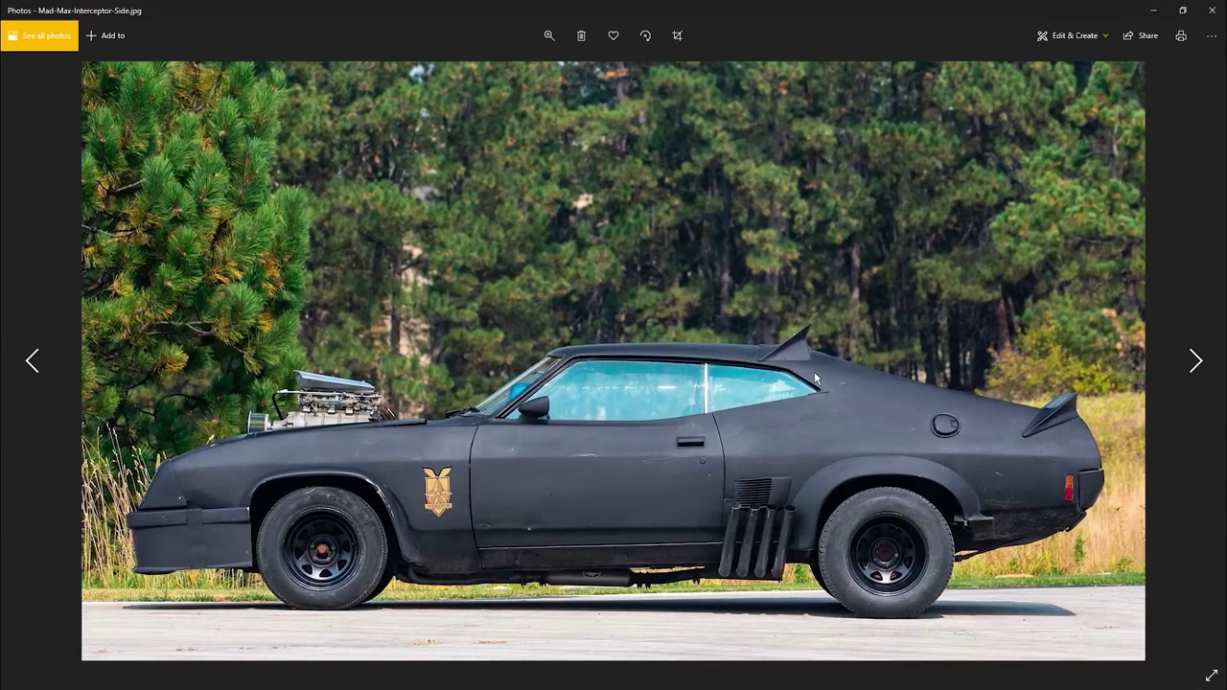
scroll(815, 379, up, 3)
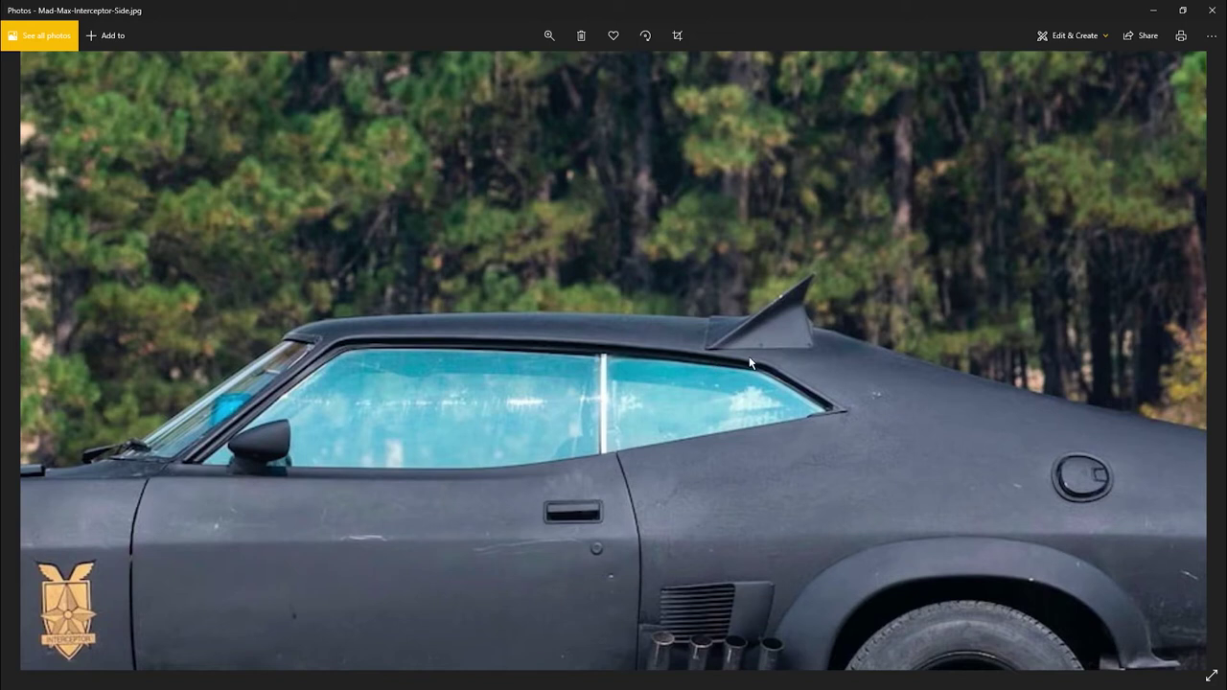
drag(765, 404, 684, 347)
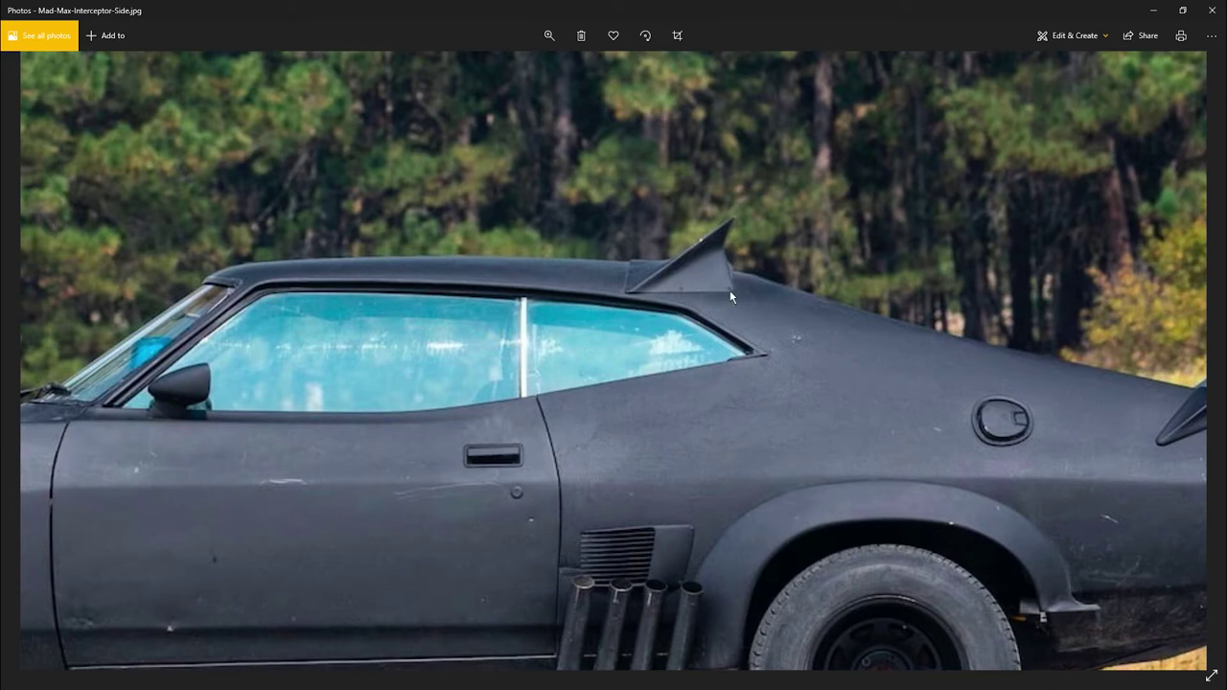
drag(932, 367, 694, 336)
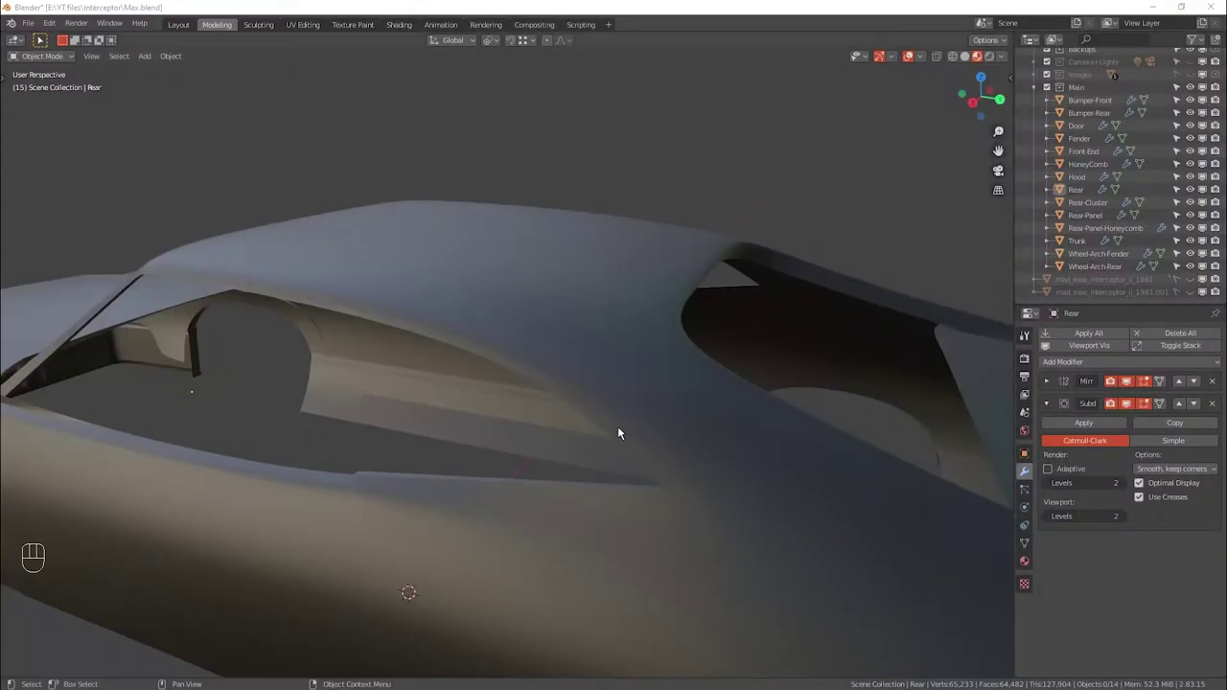
- Switch back to Blender, open the Rear object's mesh for editing, and display the viewport in solid shading
alt+middle_drag(656, 447, 684, 416)
click(643, 431)
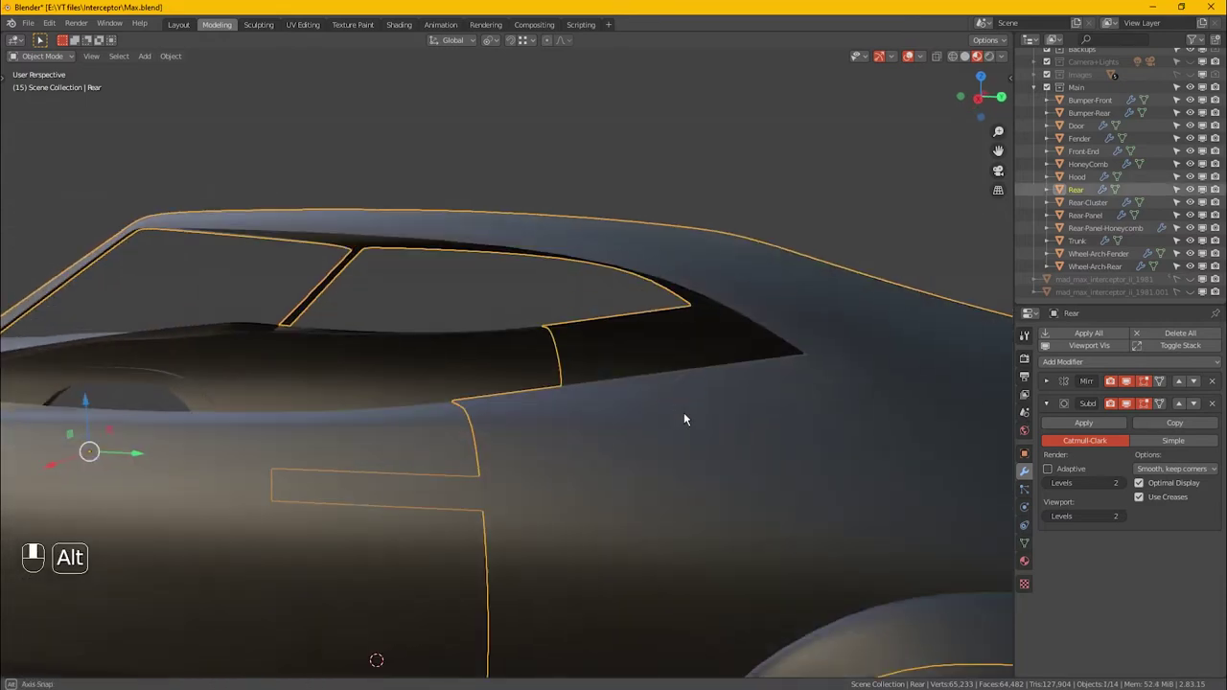
key(Tab)
alt+drag(707, 356, 643, 403)
alt+drag(609, 361, 655, 378)
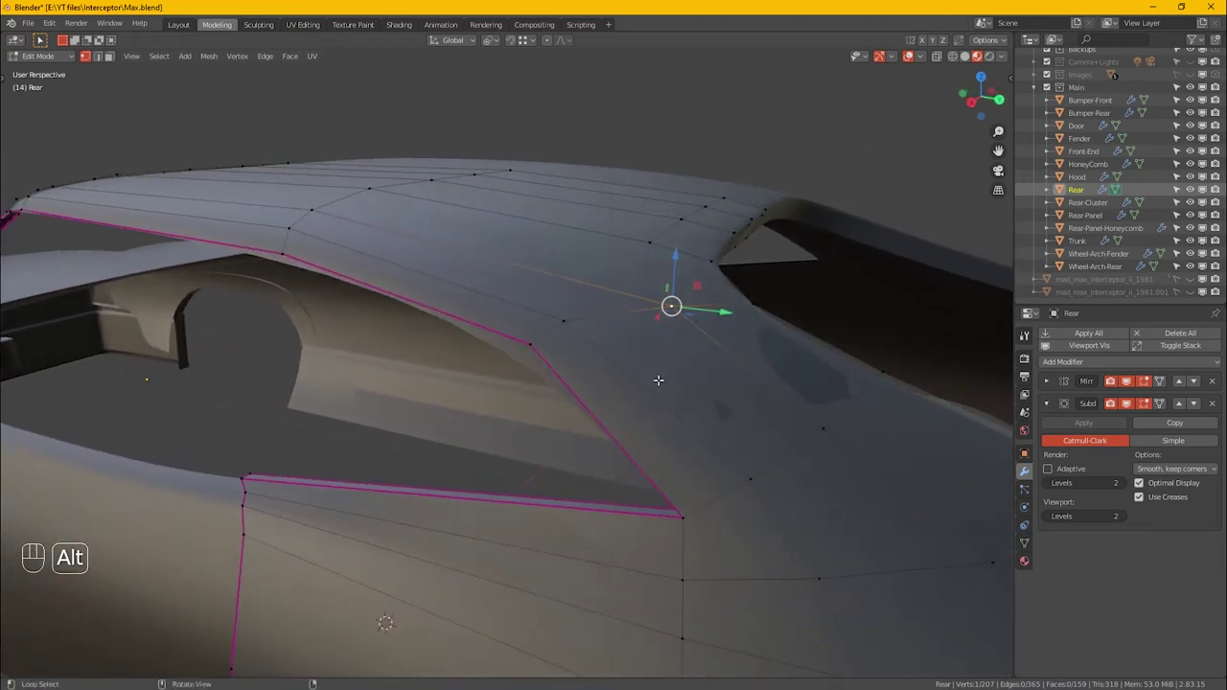
alt+drag(598, 294, 617, 537)
alt+drag(703, 382, 870, 142)
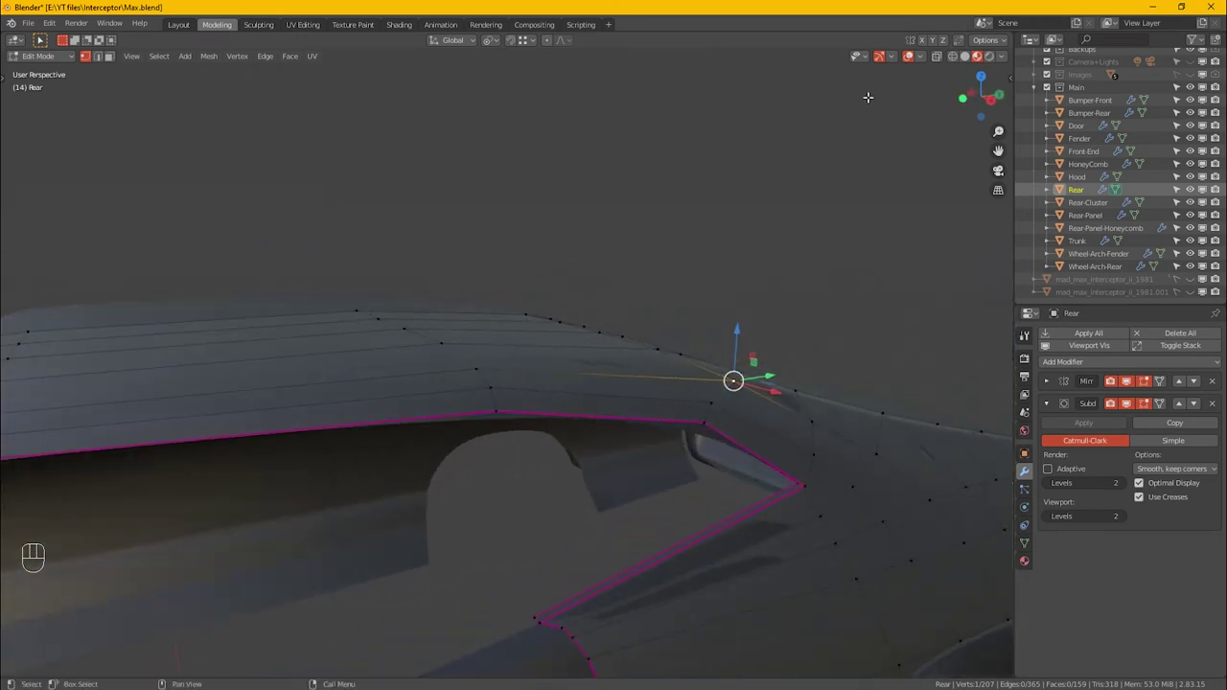
click(965, 56)
scroll(690, 284, down, 5)
mouse_move(553, 334)
alt+mouse_down()
mouse_move(645, 351)
mouse_move(624, 394)
mouse_move(634, 419)
alt+mouse_up()
- Using X-ray, select the three vertices at the roof's front corner above the windshield pillar and move them about -0.004 m along X
key(alt+z)
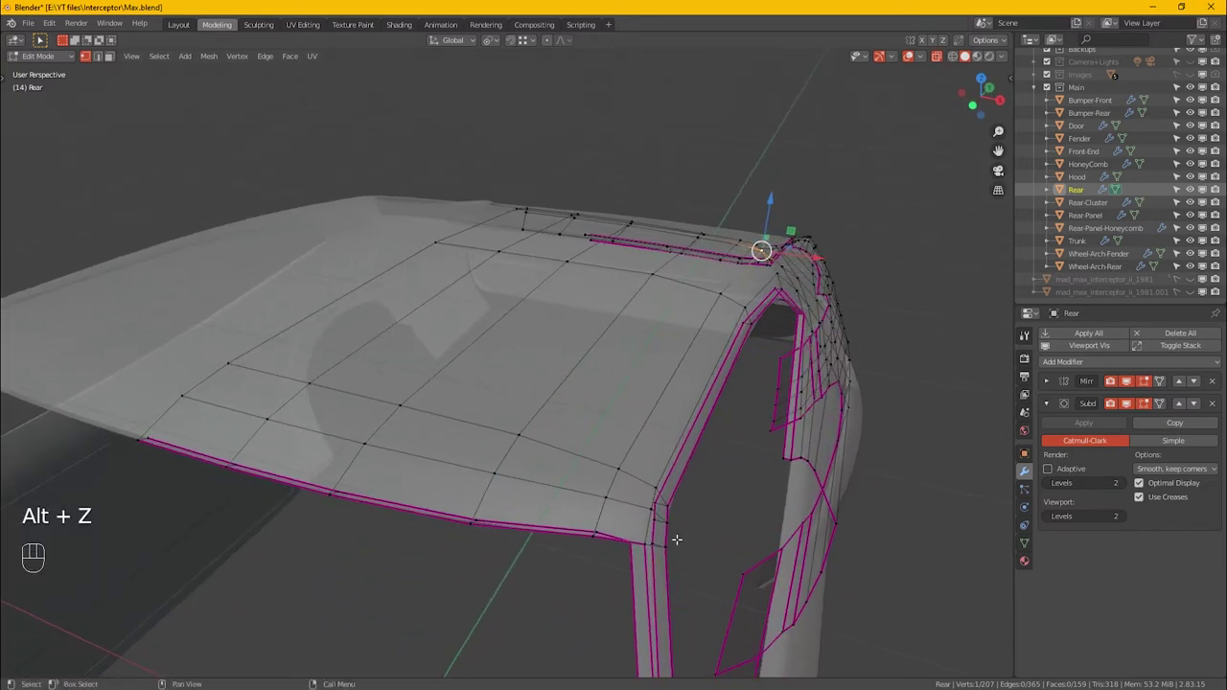
click(661, 527)
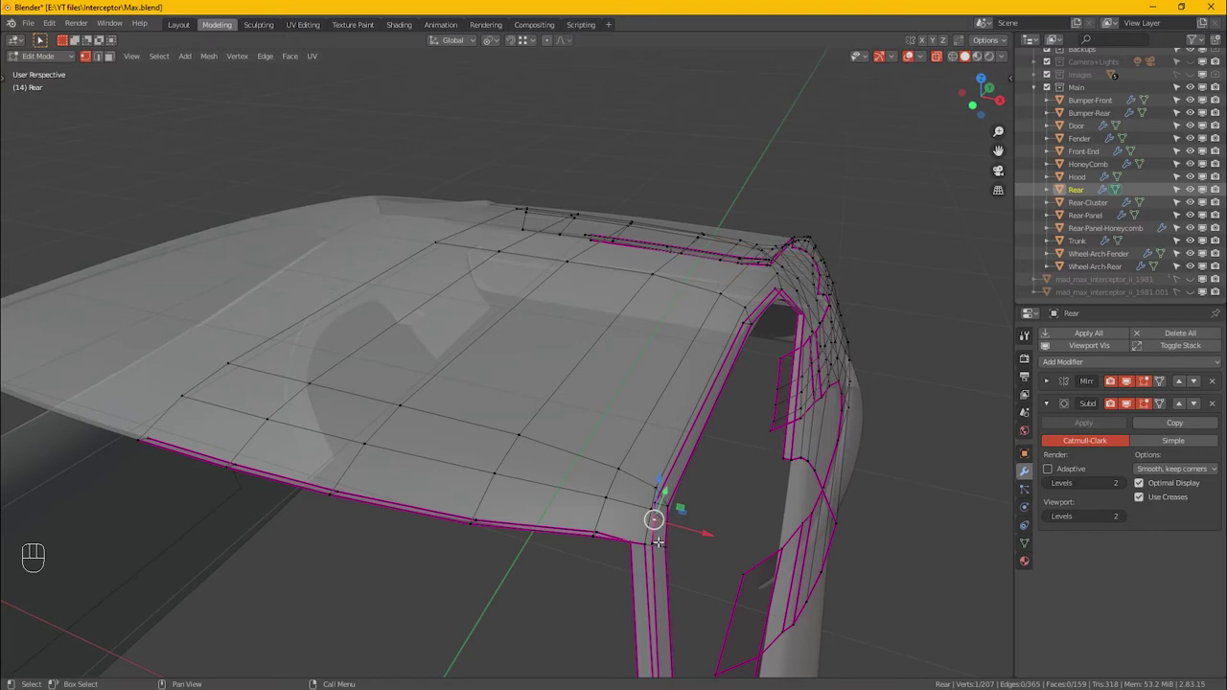
scroll(661, 543, up, 3)
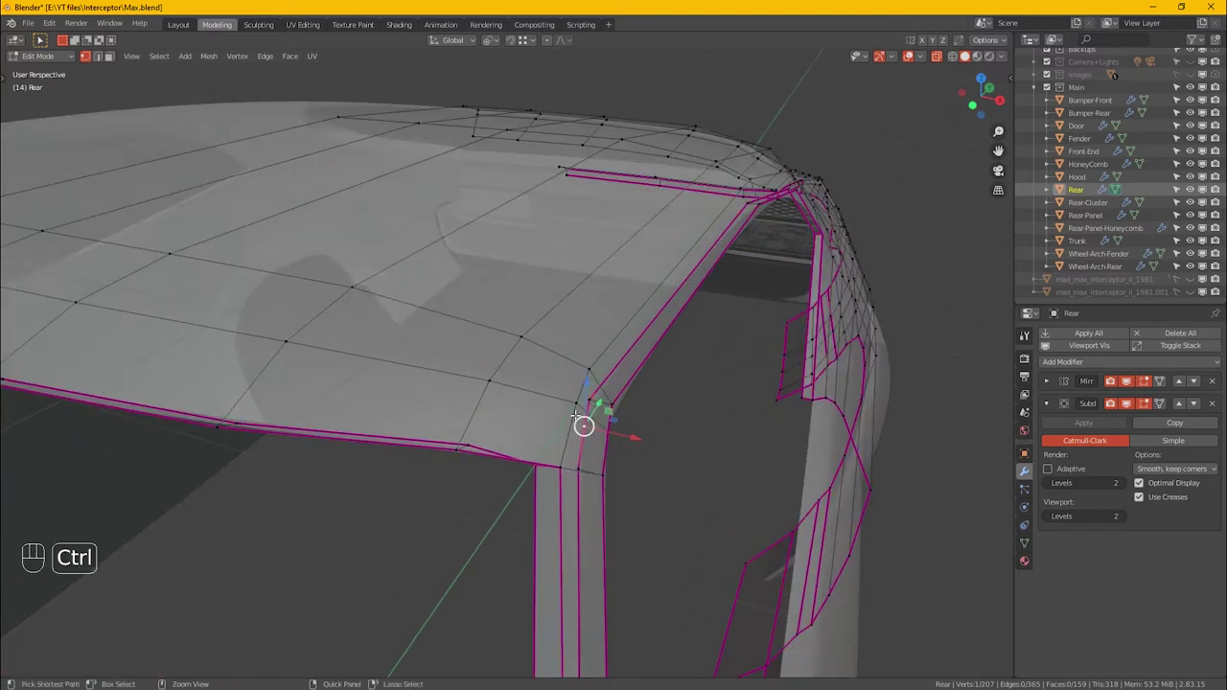
ctrl+click(572, 404)
mouse_move(606, 428)
alt+mouse_down()
mouse_move(653, 438)
mouse_move(624, 412)
alt+mouse_up()
key(alt+z)
alt+drag(656, 182, 730, 243)
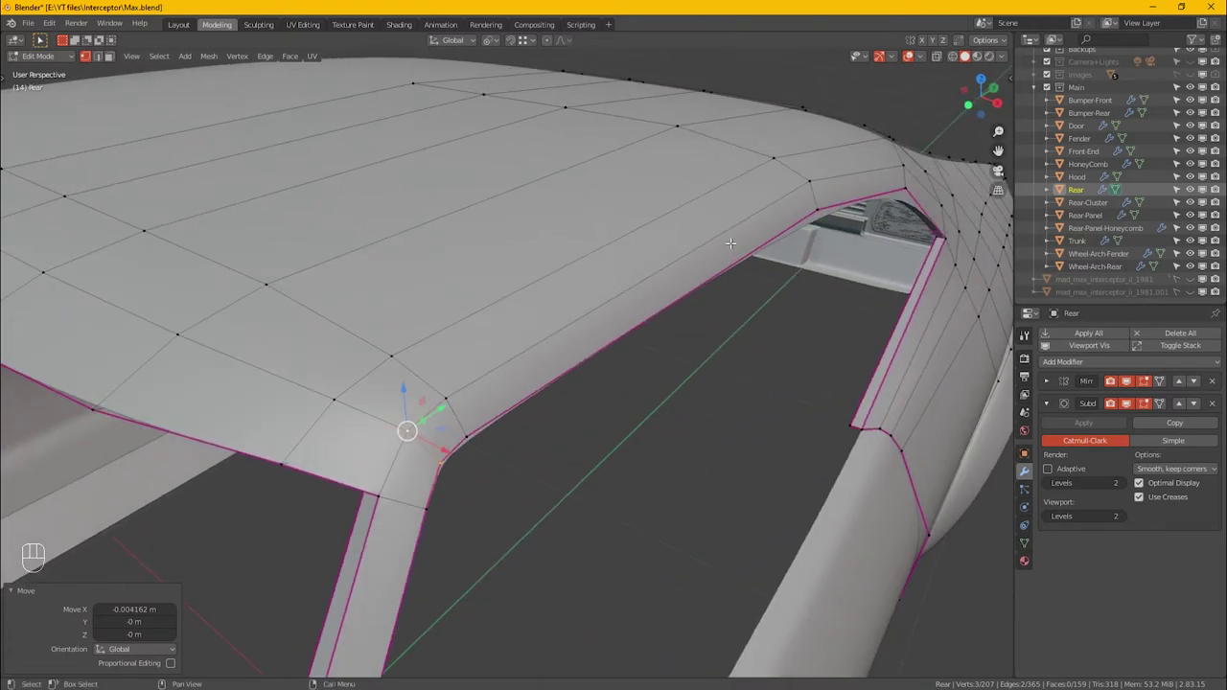
- Select the four-vertex edge path along the roof's side above the door window and move it about -0.007 m along X
click(910, 171)
ctrl+click(419, 431)
alt+drag(419, 431, 559, 425)
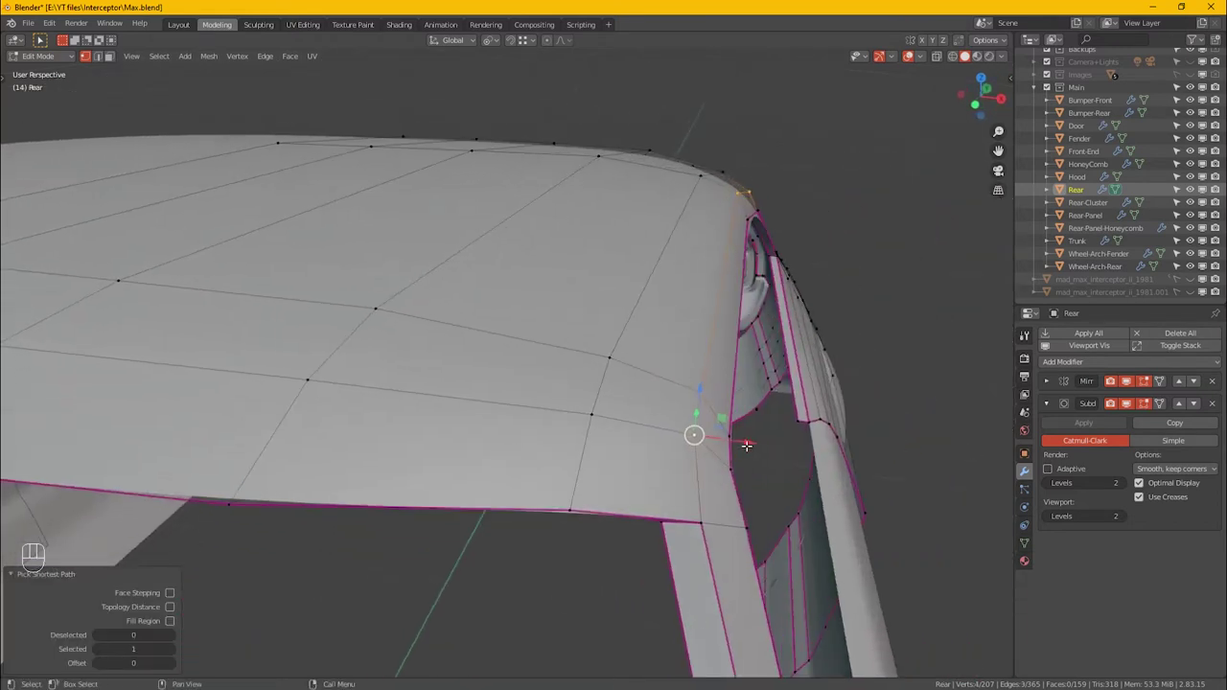
drag(744, 445, 730, 444)
alt+middle_drag(807, 528, 852, 425)
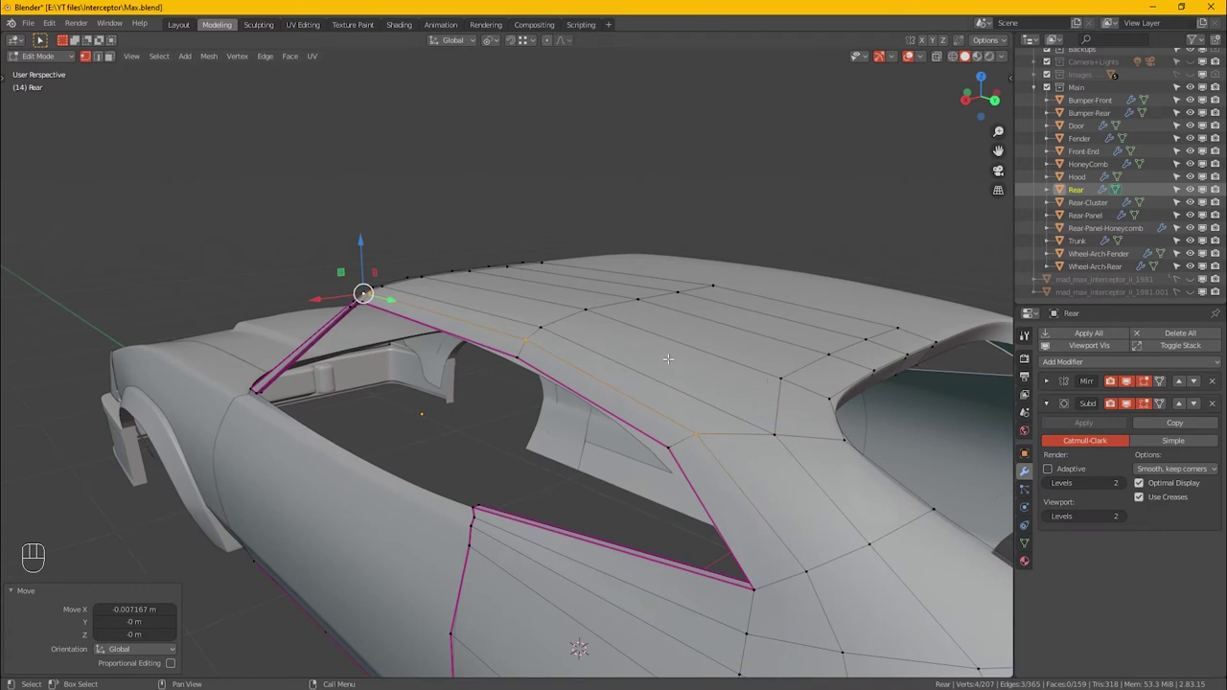
- Raise the vertex atop the rear pillar between side and rear windows along Z, and refine the surrounding surface with small nudges
alt+middle_drag(717, 460, 758, 466)
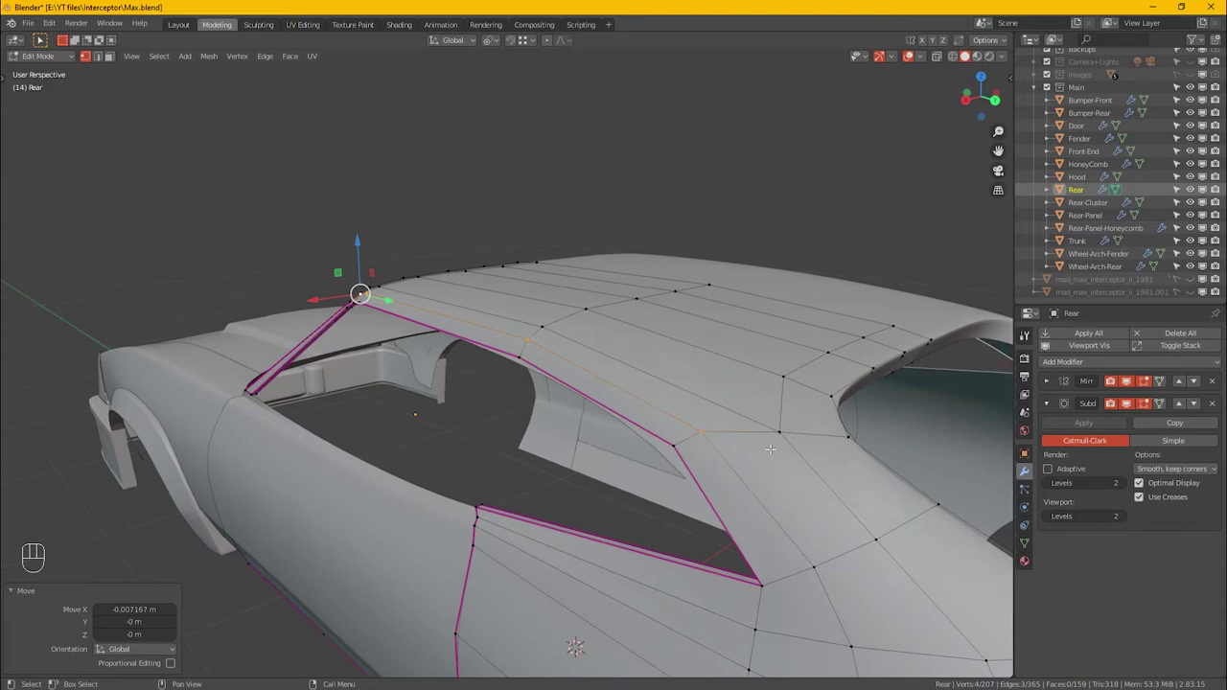
alt+middle_drag(776, 439, 735, 419)
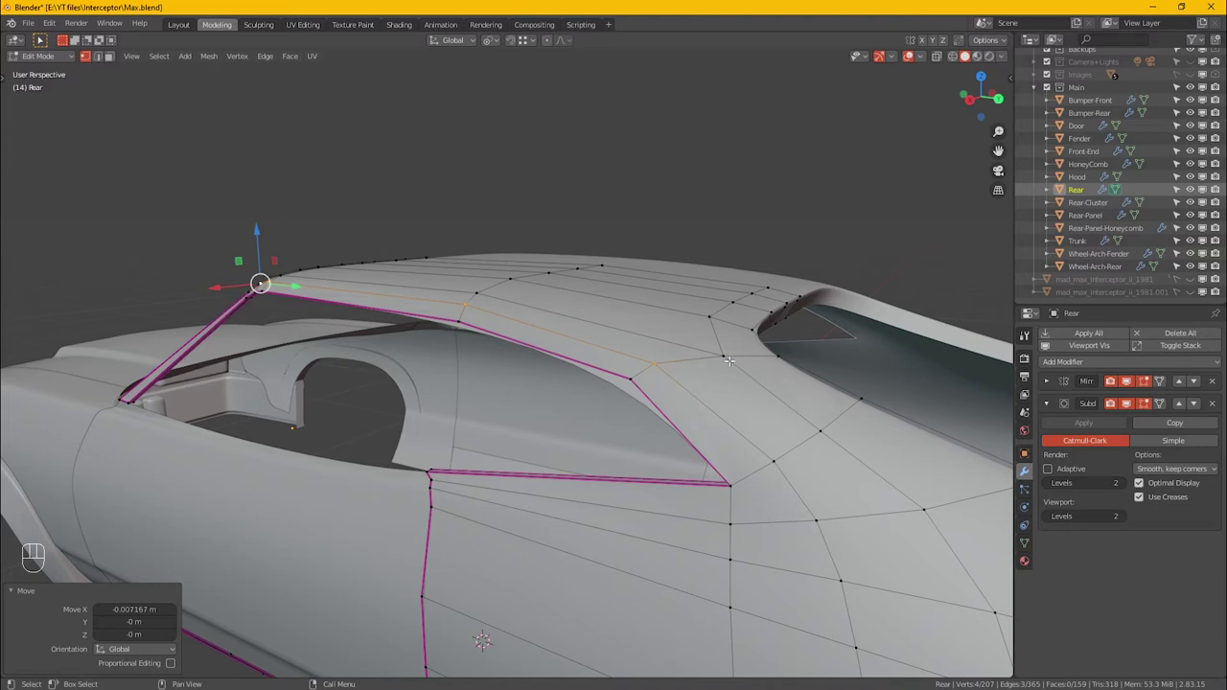
alt+middle_drag(745, 390, 571, 354)
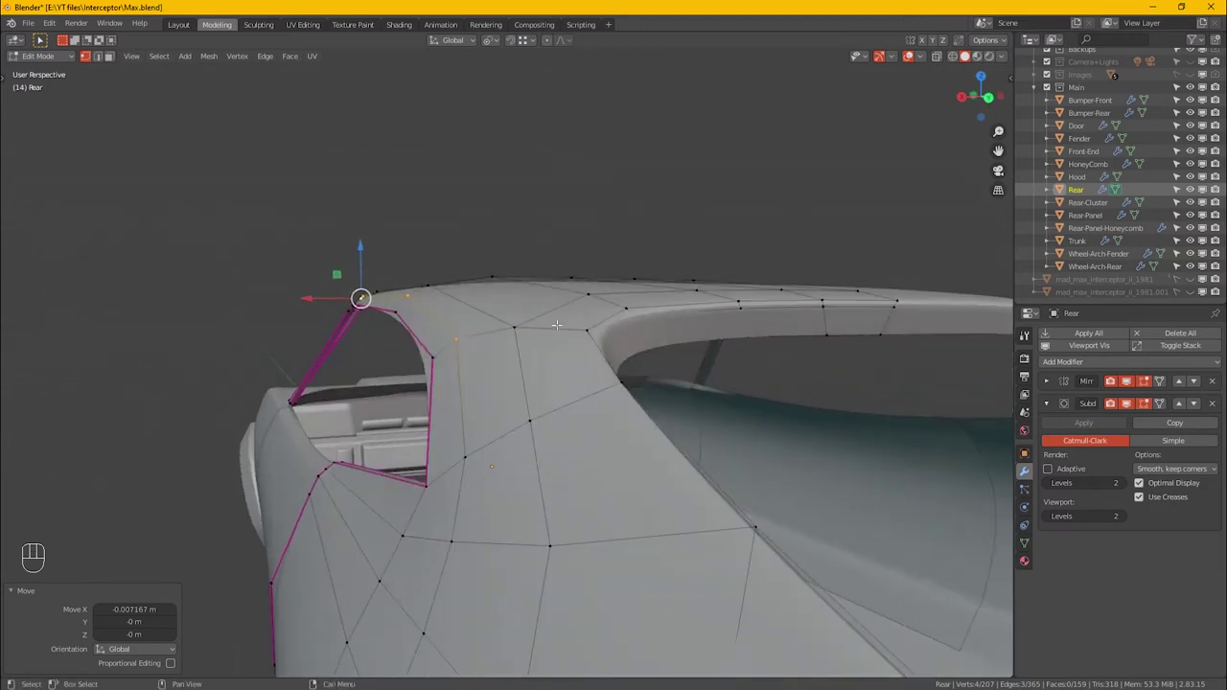
click(516, 326)
key(g)
key(z)
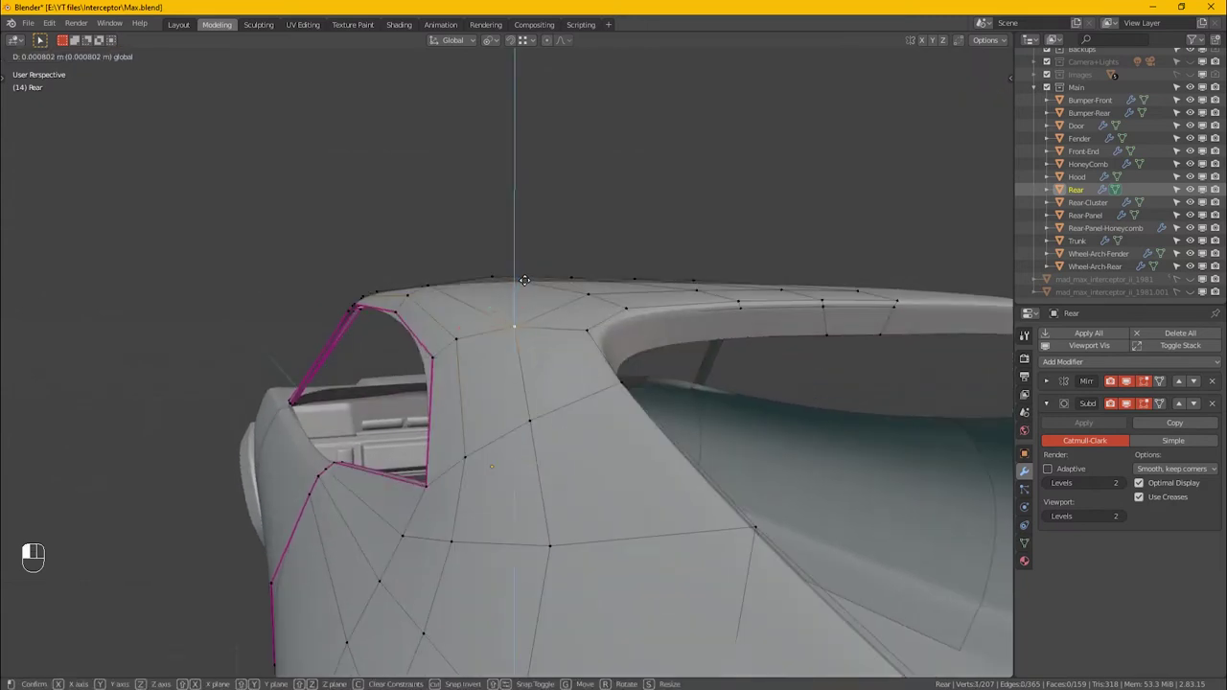
click(534, 277)
alt+middle_drag(534, 276, 848, 374)
drag(565, 323, 556, 324)
mouse_move(558, 326)
alt+middle_down()
mouse_move(604, 388)
mouse_move(621, 443)
mouse_move(572, 314)
alt+middle_up()
drag(570, 305, 574, 305)
alt+middle_drag(573, 305, 709, 452)
- Add one loop cut across the rear pillar from the side window to the rear window, with a slide factor of about 0.008
alt+middle_drag(568, 437, 561, 410)
key(ctrl+r)
click(558, 414)
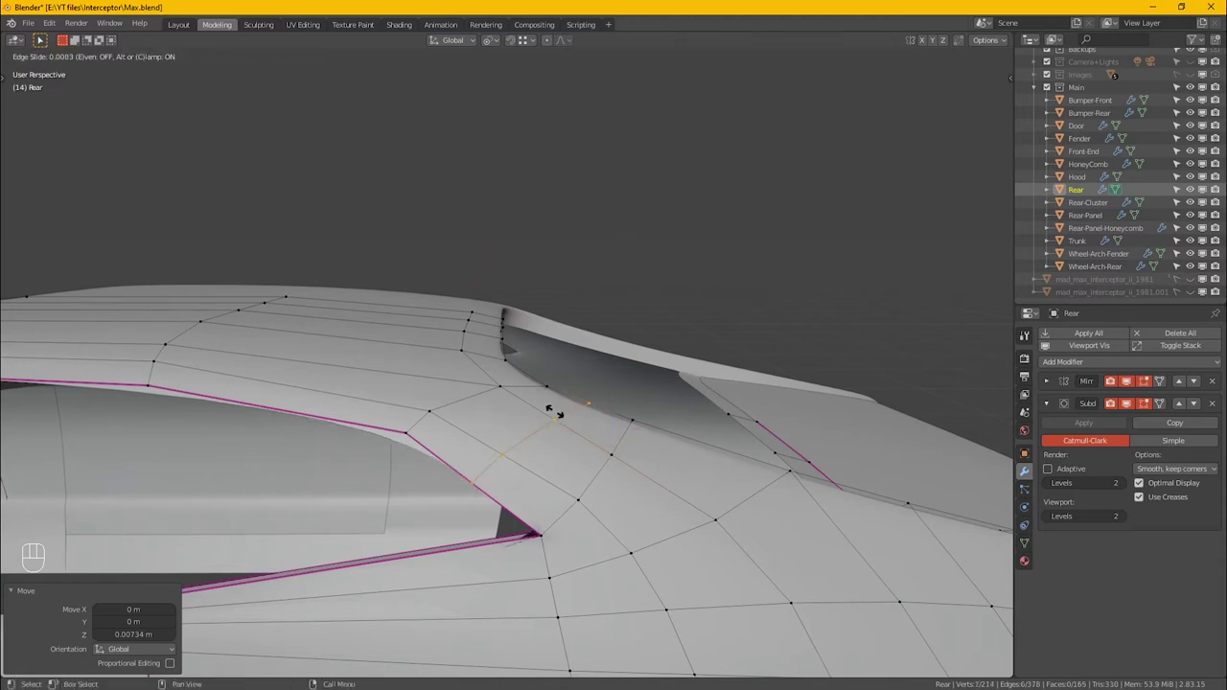
click(554, 413)
middle_drag(554, 414, 670, 273)
alt+middle_drag(654, 315, 613, 309)
- Add two evenly spaced vertical loop cuts to the quarter panel below the side window, without sliding them
key(ctrl)
key(ctrl+r)
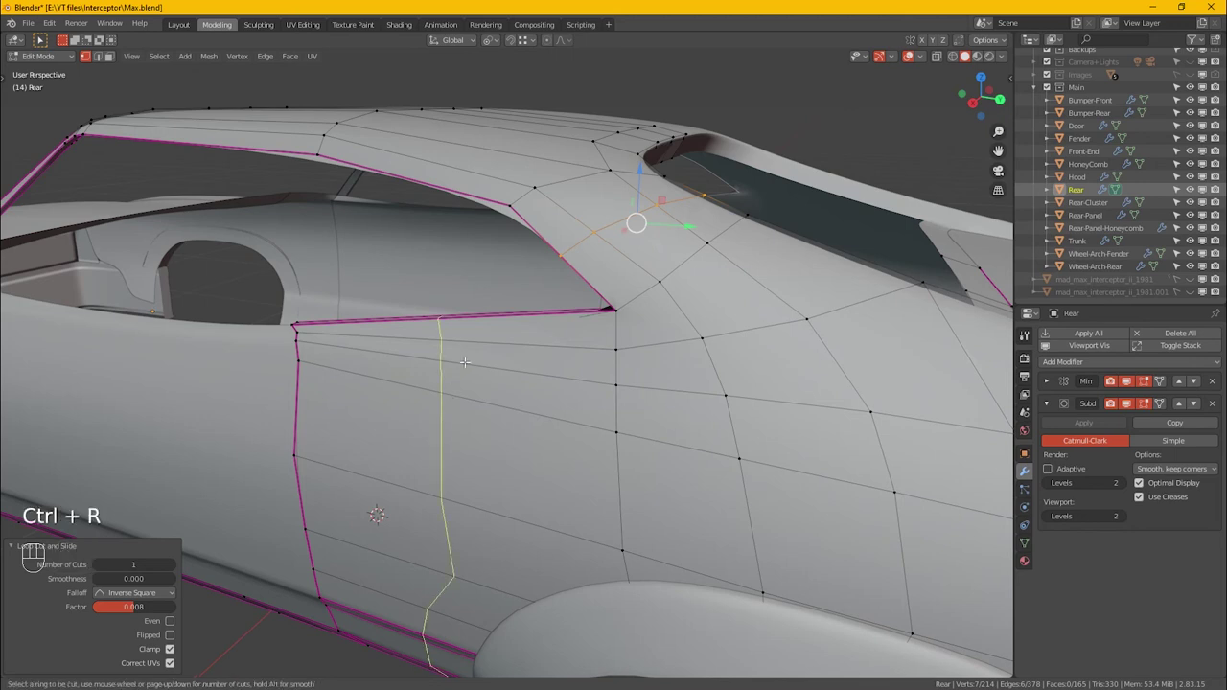
scroll(465, 361, up, 1)
click(465, 362)
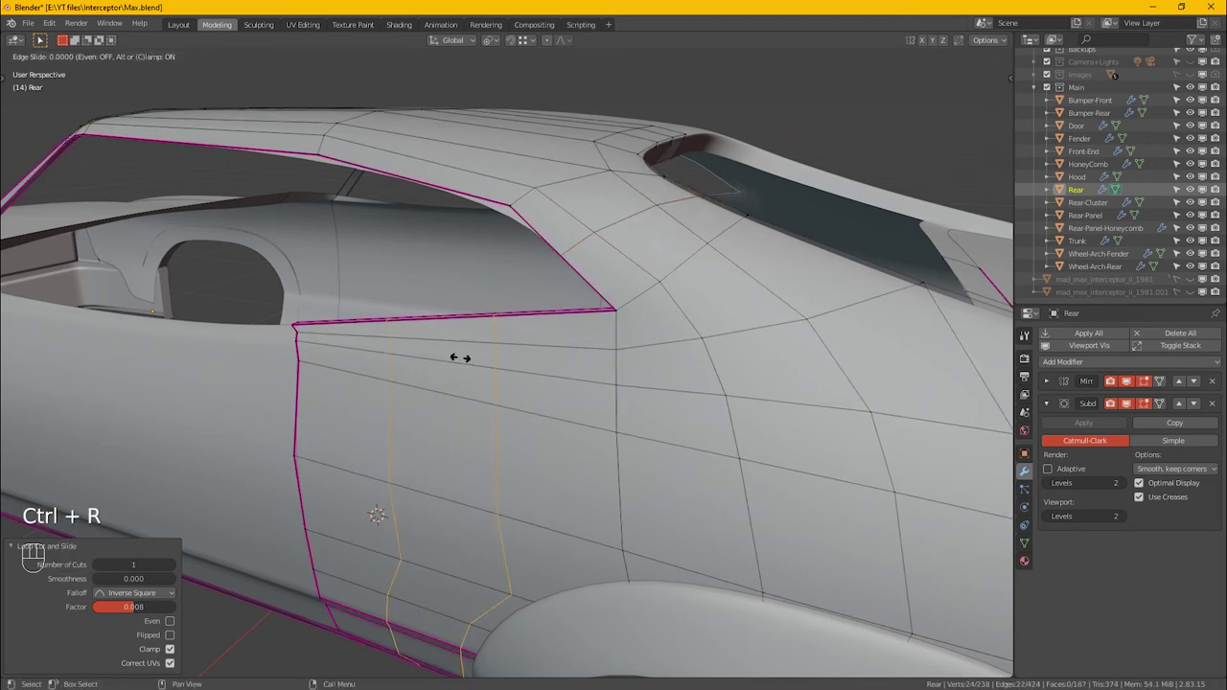
right_click(465, 362)
alt+middle_drag(581, 378, 626, 378)
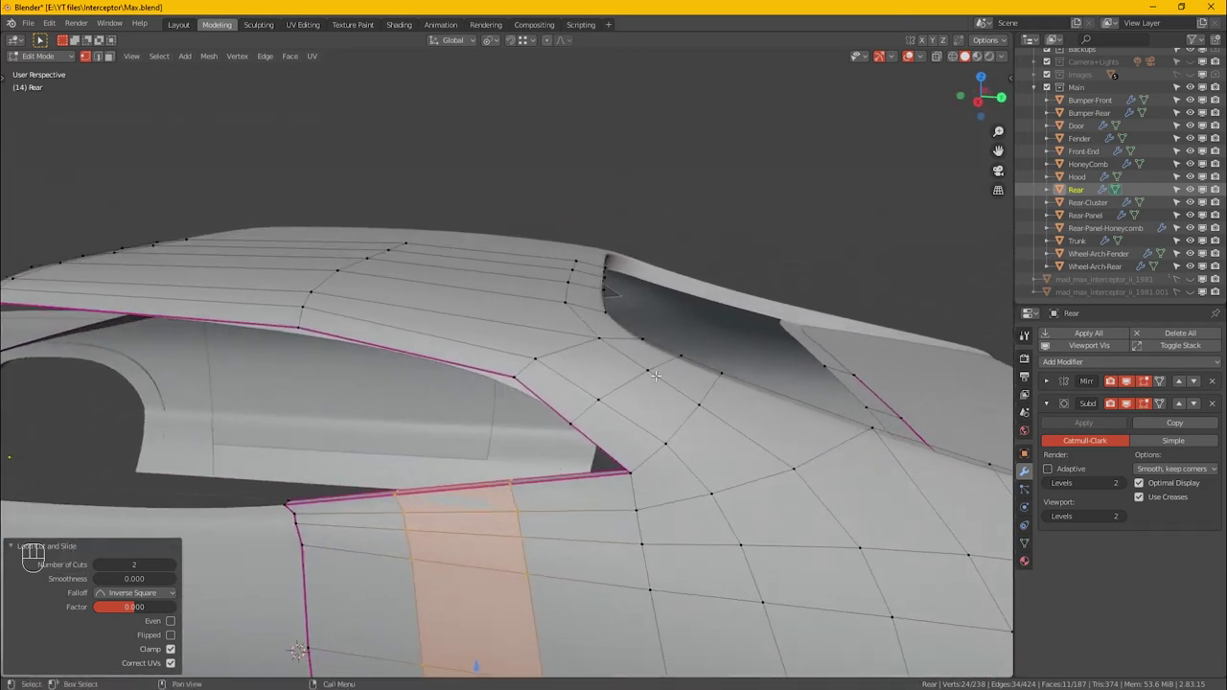
- Add one loop cut across the rear part of the roof, slid rearward with a factor of about 0.466
key(ctrl+r)
click(477, 334)
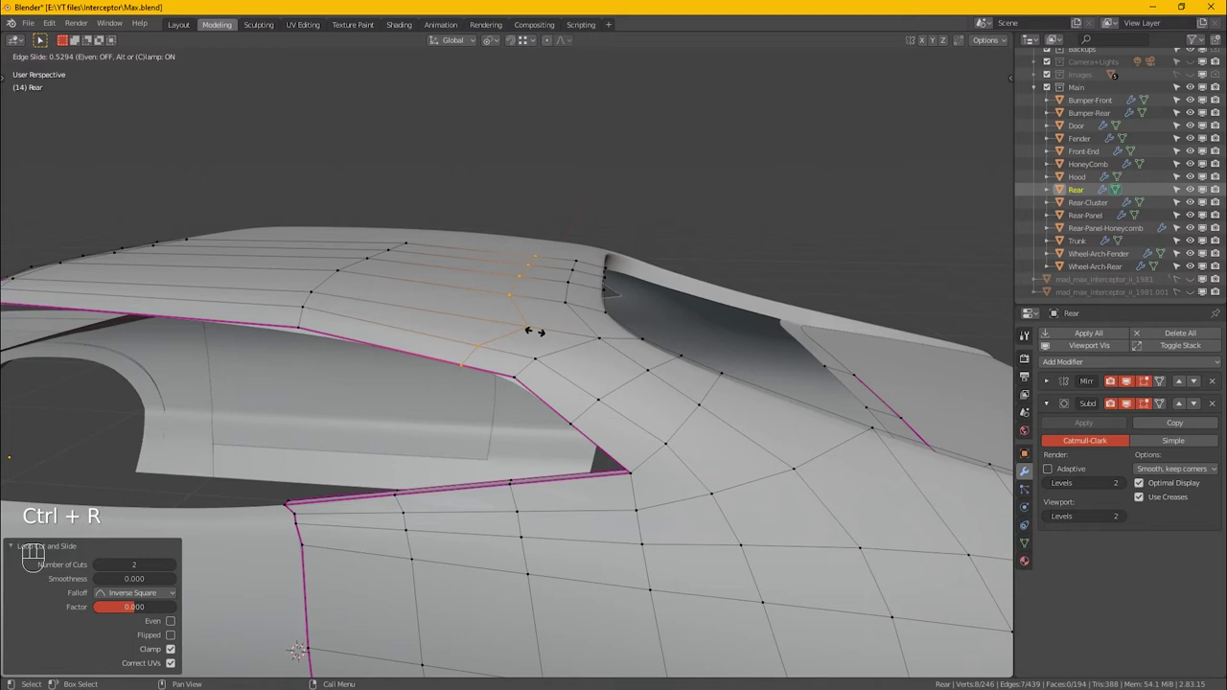
click(523, 332)
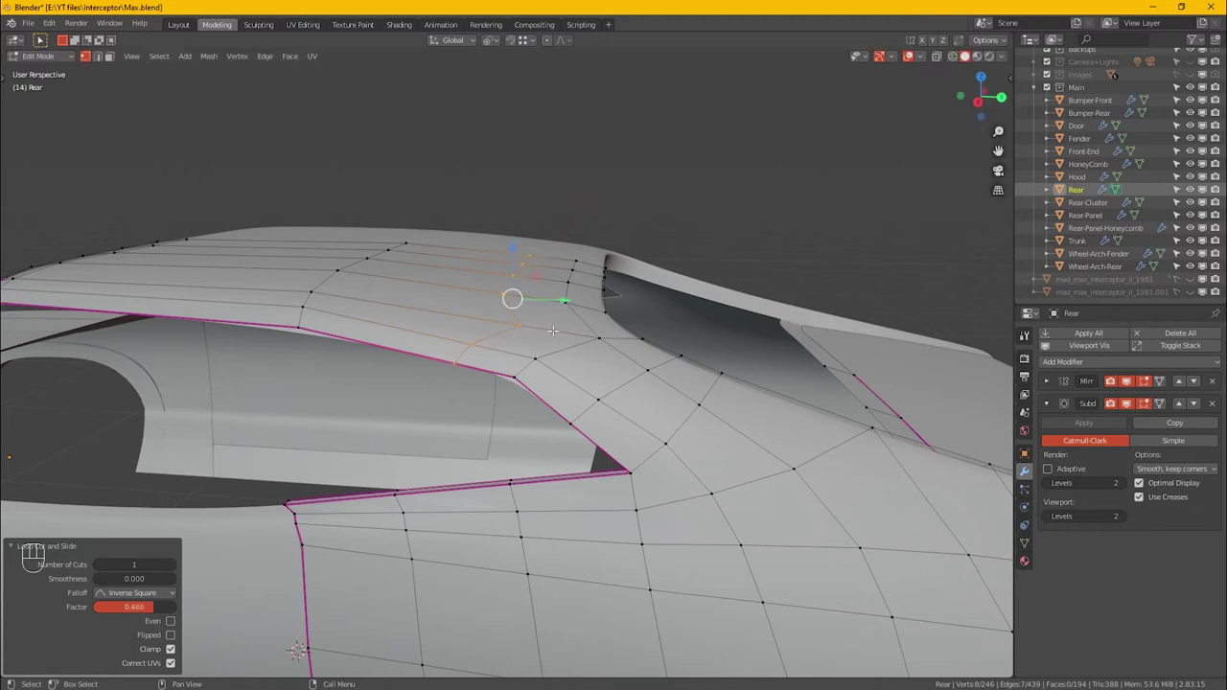
- In right orthographic view, move the rear pillar loop's three vertices by the side window about 0.004 m in Y and 0.006 m in Z
alt+middle_drag(553, 331, 612, 383)
key(alt+z)
key(alt+z)
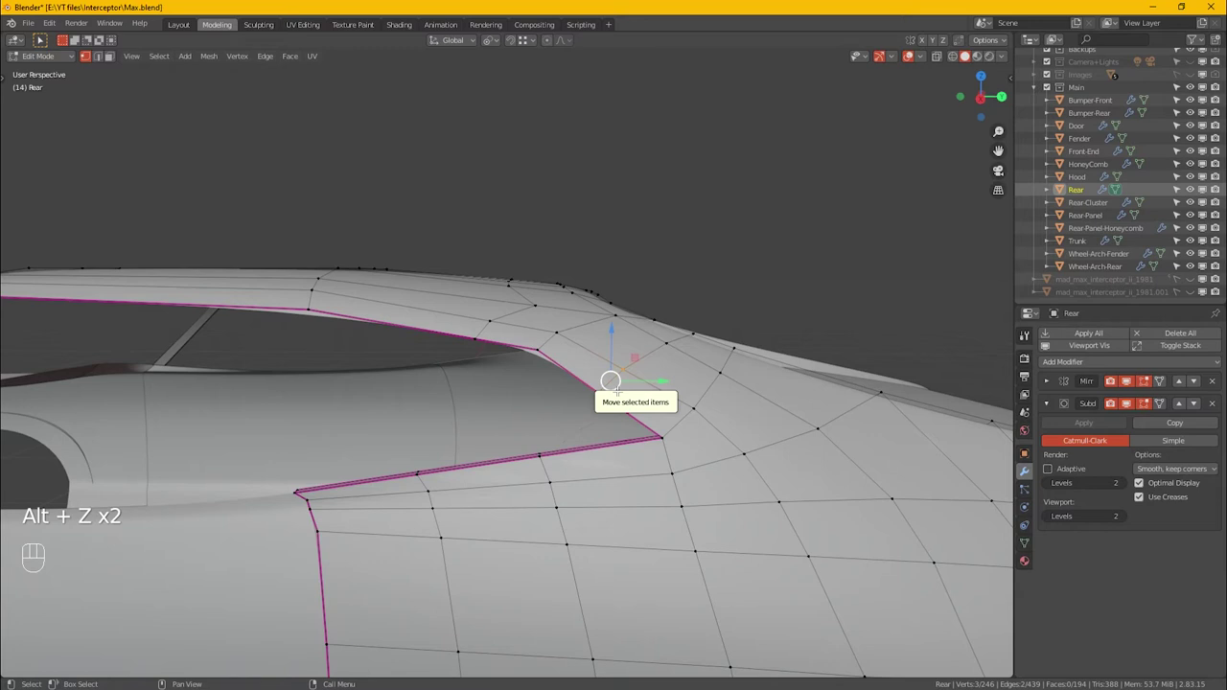
key(KP_3)
scroll(618, 391, up, 5)
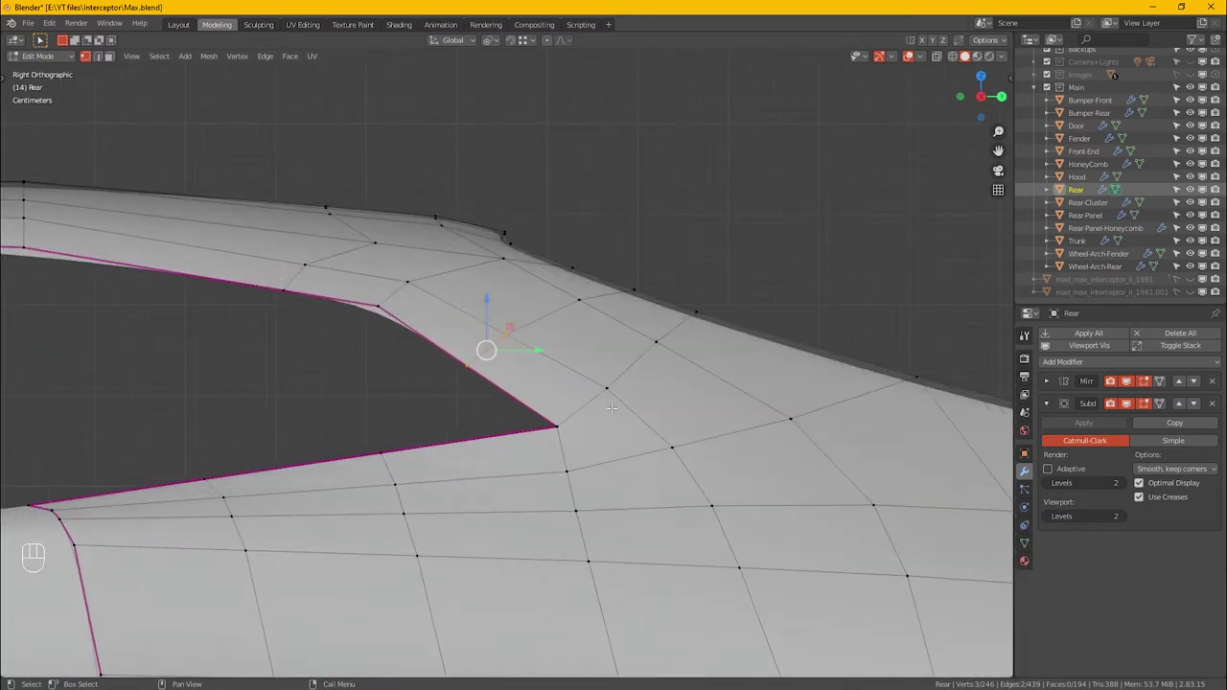
drag(510, 328, 520, 321)
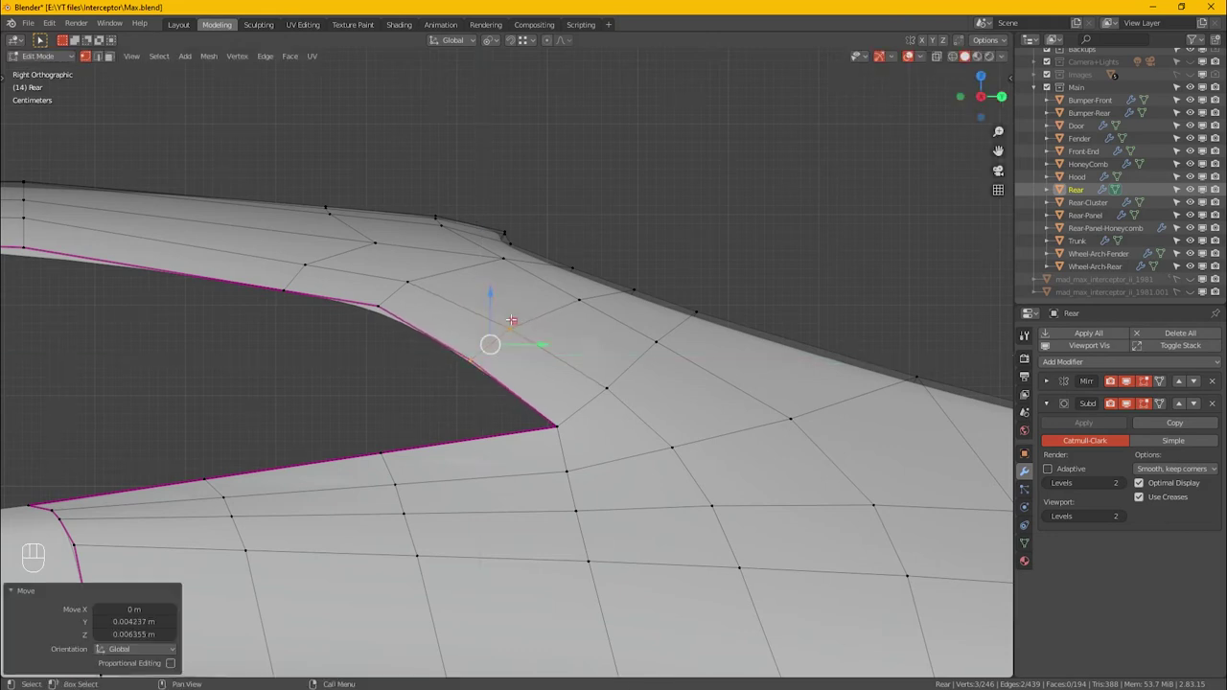
drag(251, 257, 321, 308)
drag(301, 249, 303, 240)
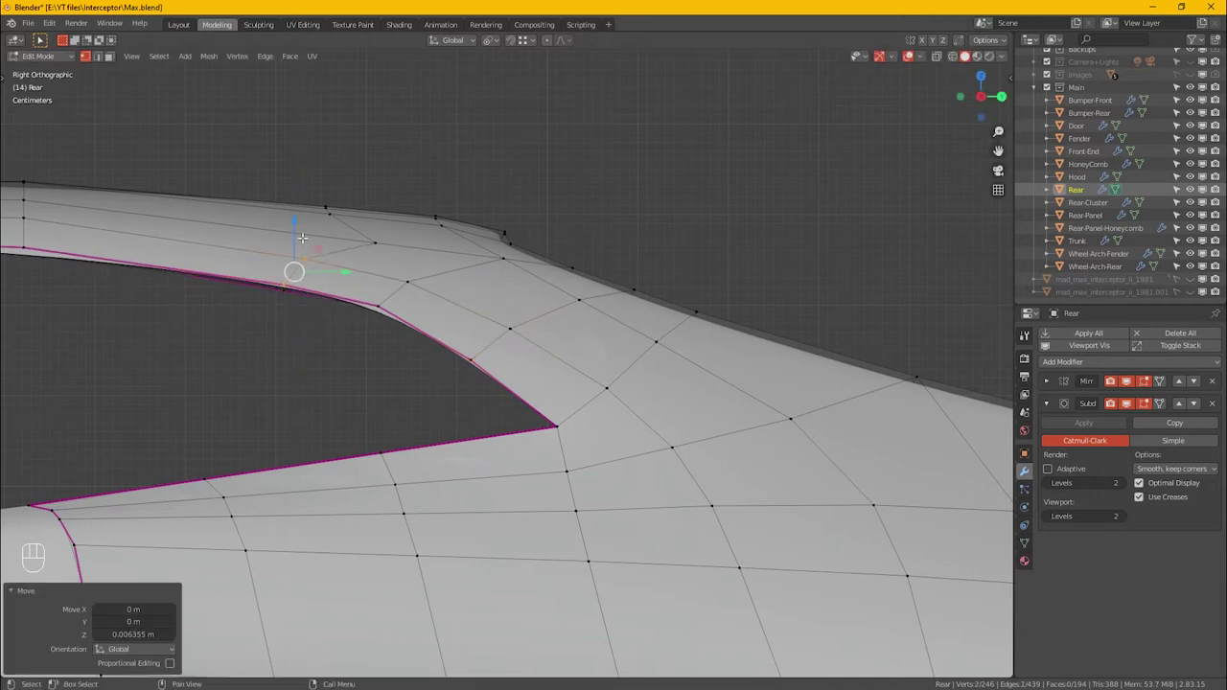
key(ctrl+z)
- With X-ray on, select the roof loop's three vertices at the side window's upper edge and move them about 0.010 m in Y and 0.004 m in Z
key(alt+z)
drag(222, 339, 324, 271)
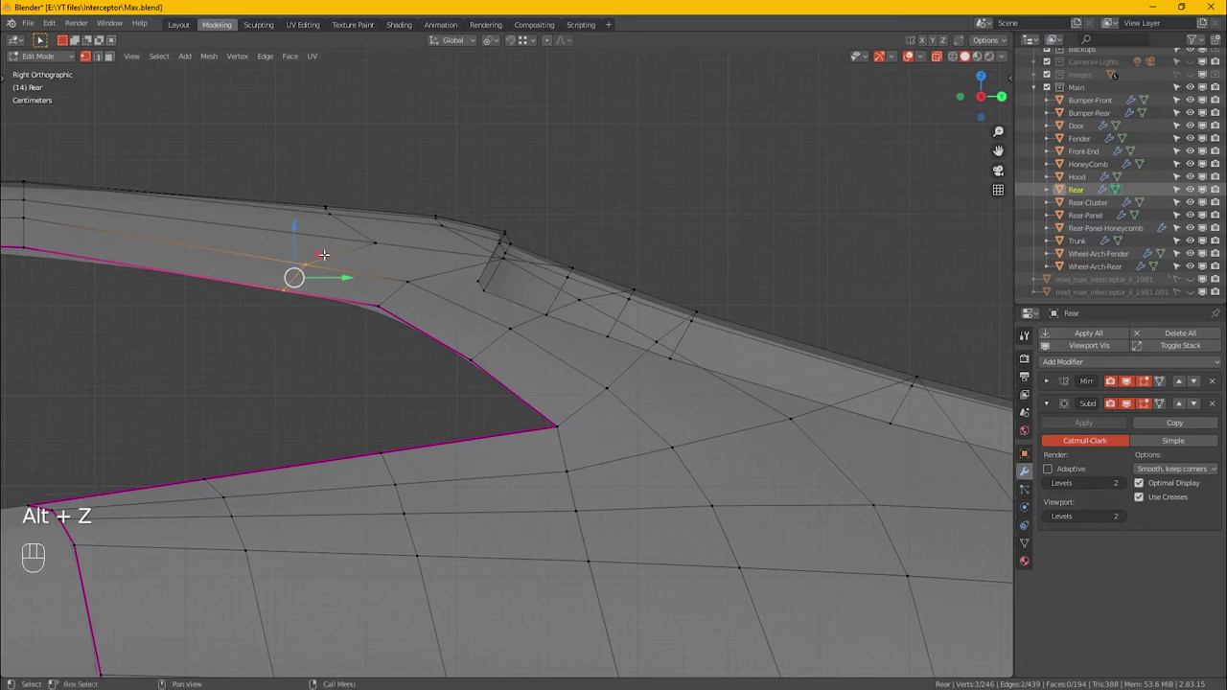
drag(321, 259, 332, 256)
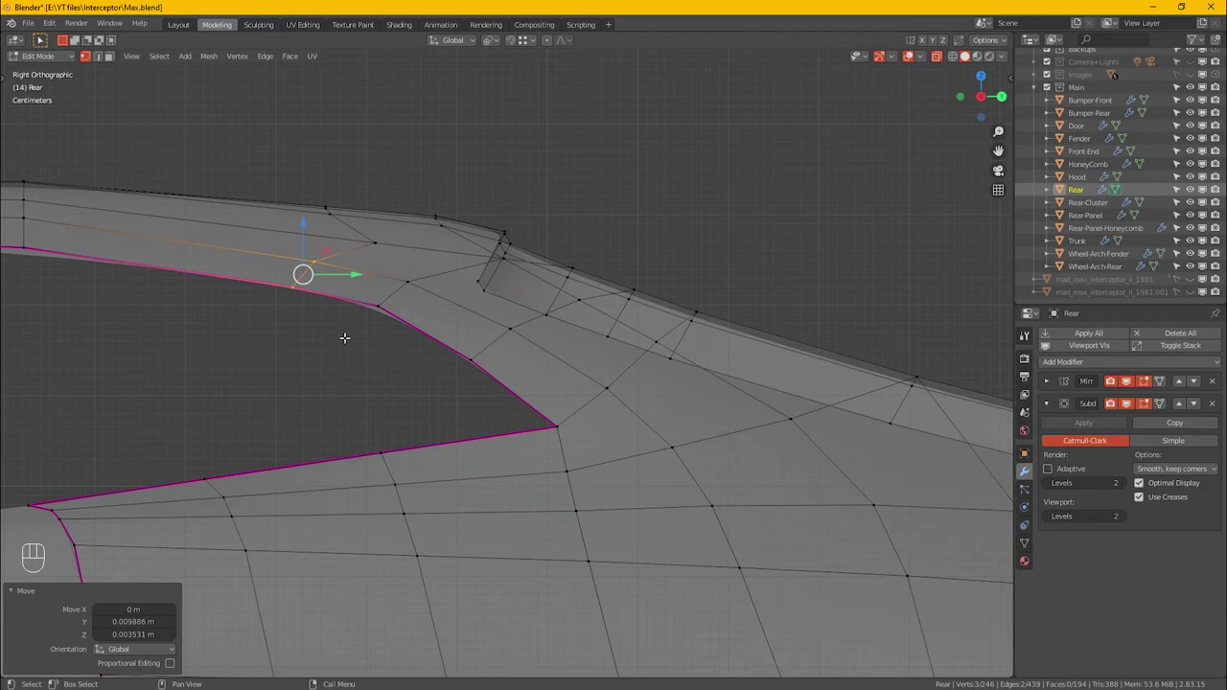
- Edge slide the rear pillar loop's three vertices forward along the side window edge, with a factor of about -0.43
drag(438, 379, 524, 328)
key(g)
key(g)
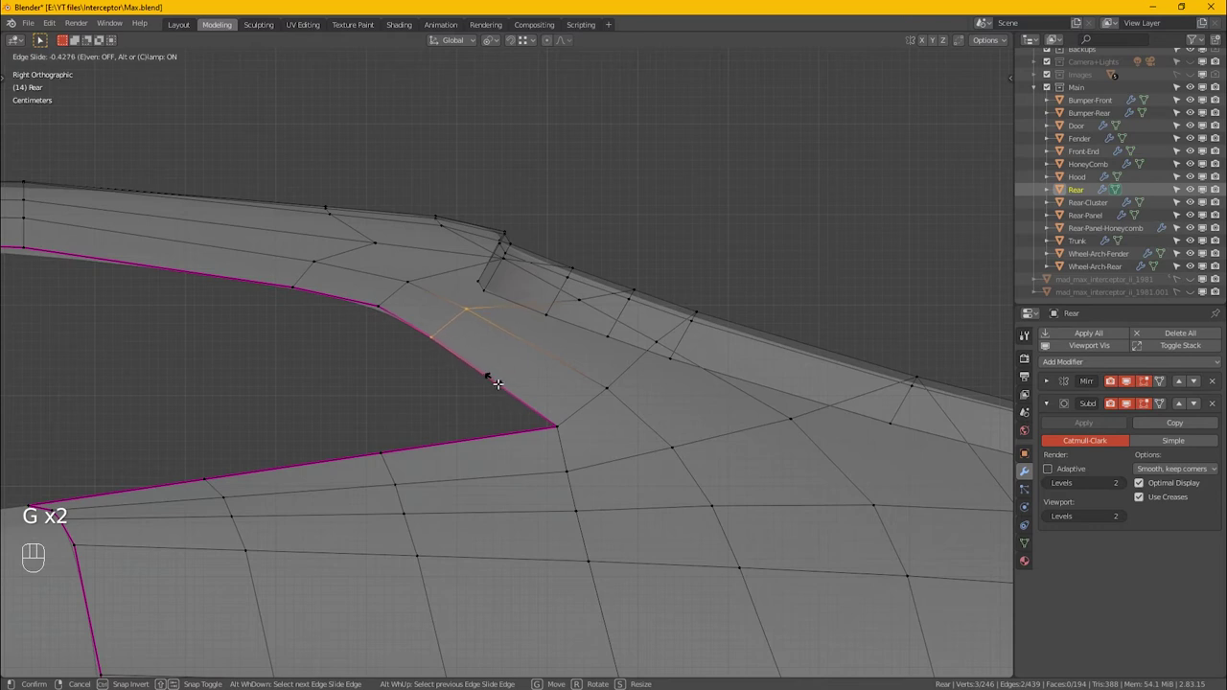
click(498, 384)
- Edge slide the three roof loop vertices above the side window rearward with a factor of 0.228
drag(277, 244, 343, 357)
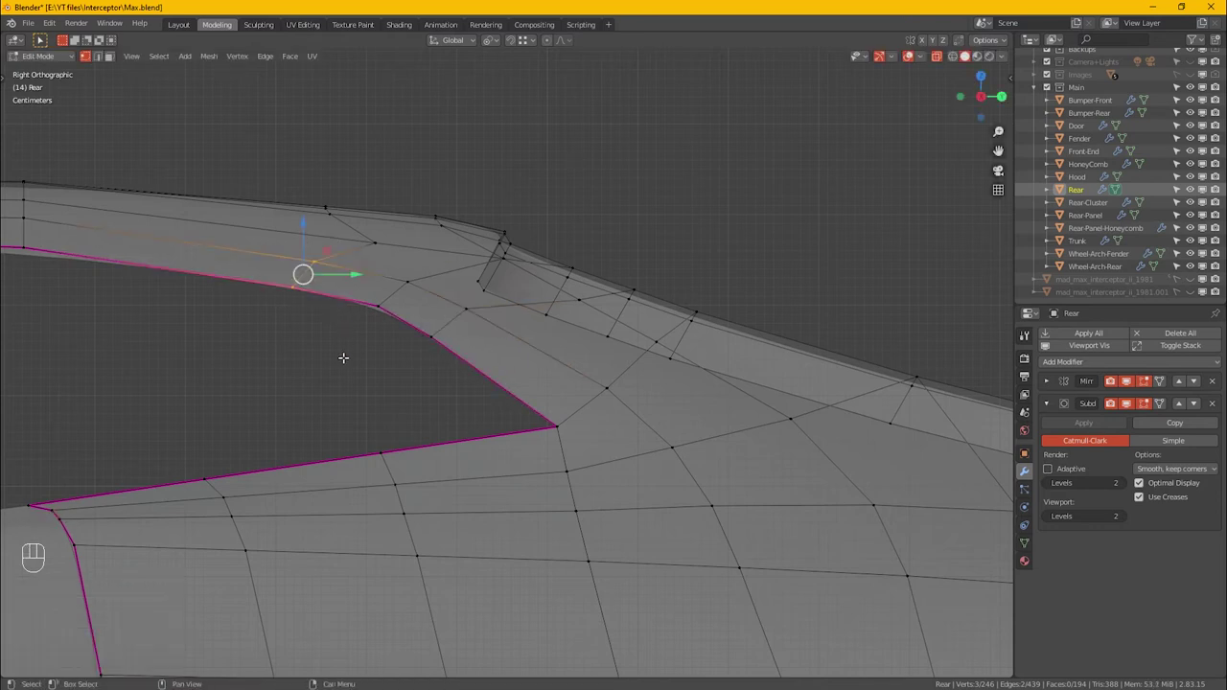
key(g)
key(g)
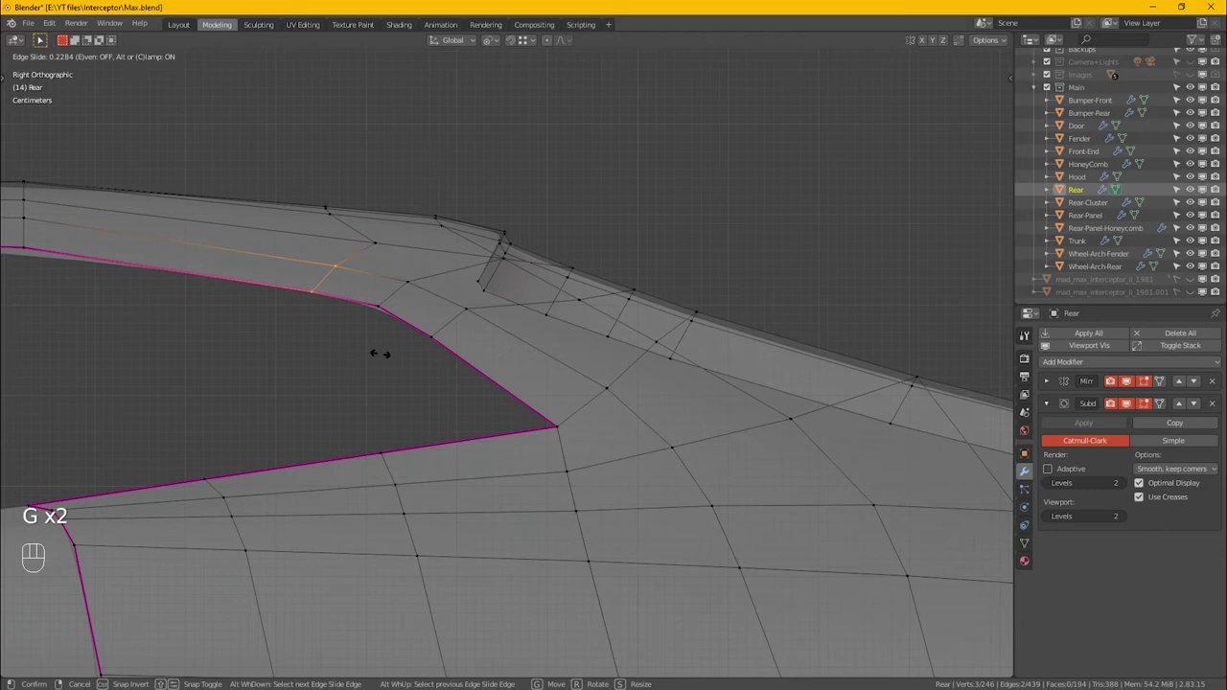
click(380, 354)
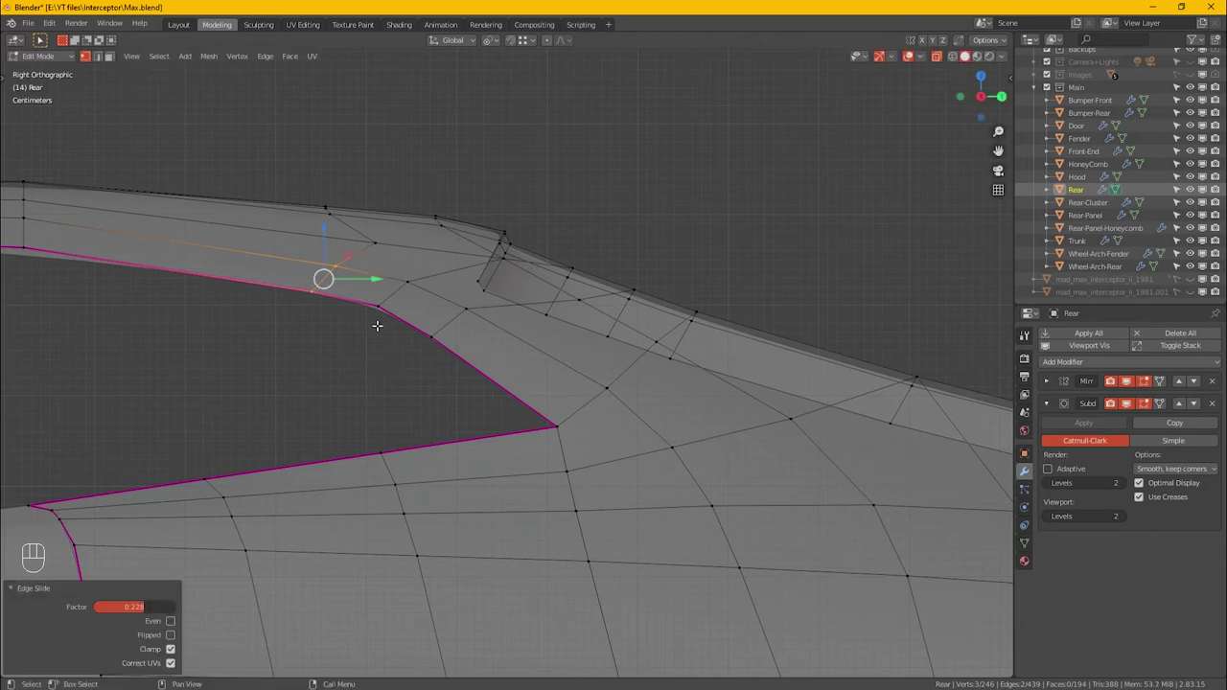
- With X-ray off, vertex slide the pillar vertex behind the side window's upper rear corner rearward by about 0.13, and leave Edit Mode
key(alt+z)
scroll(441, 319, down, 3)
alt+middle_drag(447, 323, 518, 399)
scroll(499, 335, down, 4)
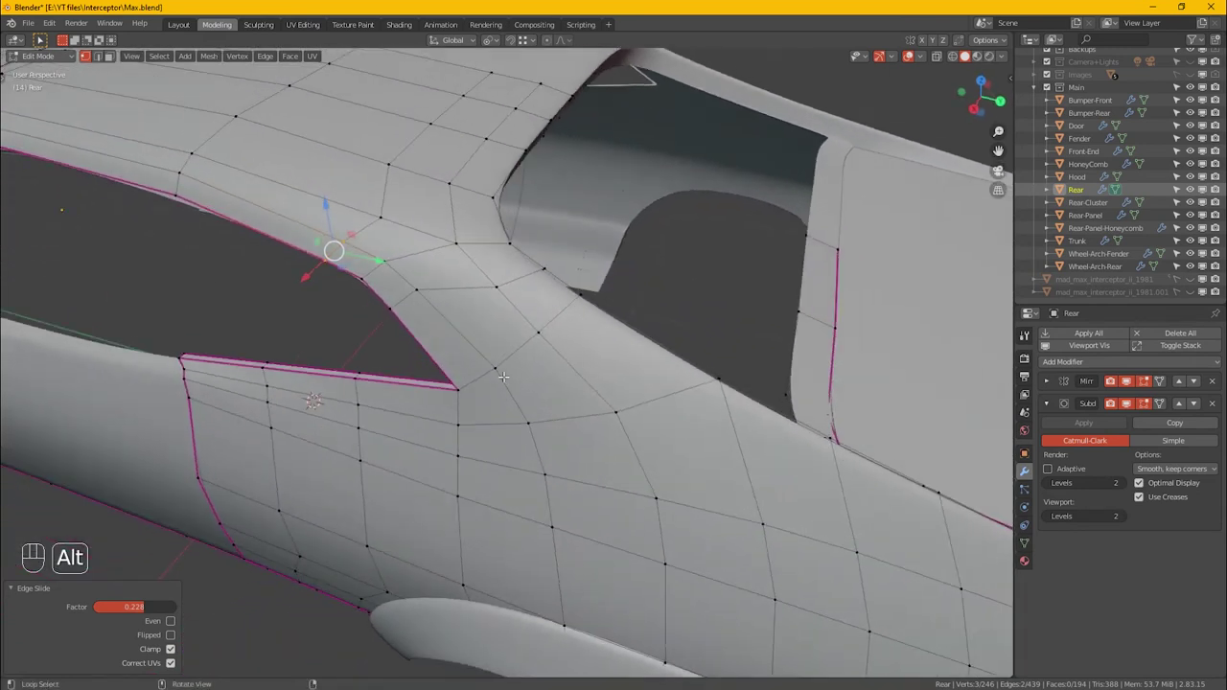
scroll(505, 296, up, 6)
click(181, 282)
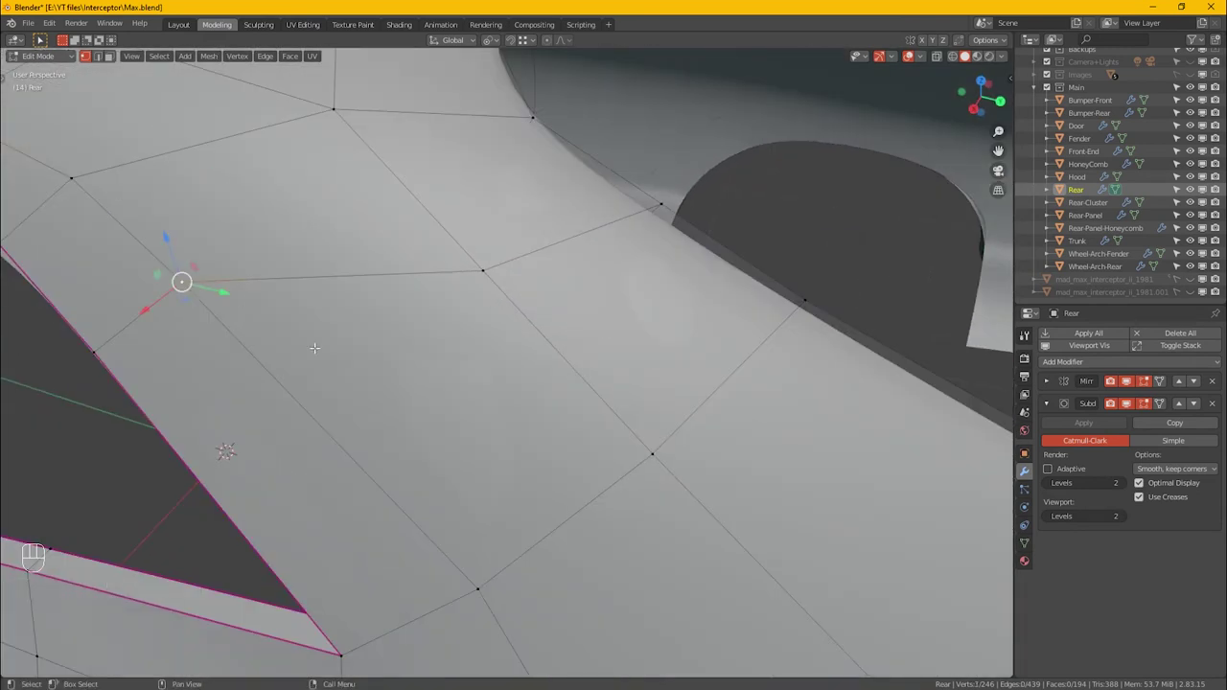
key(g)
key(g)
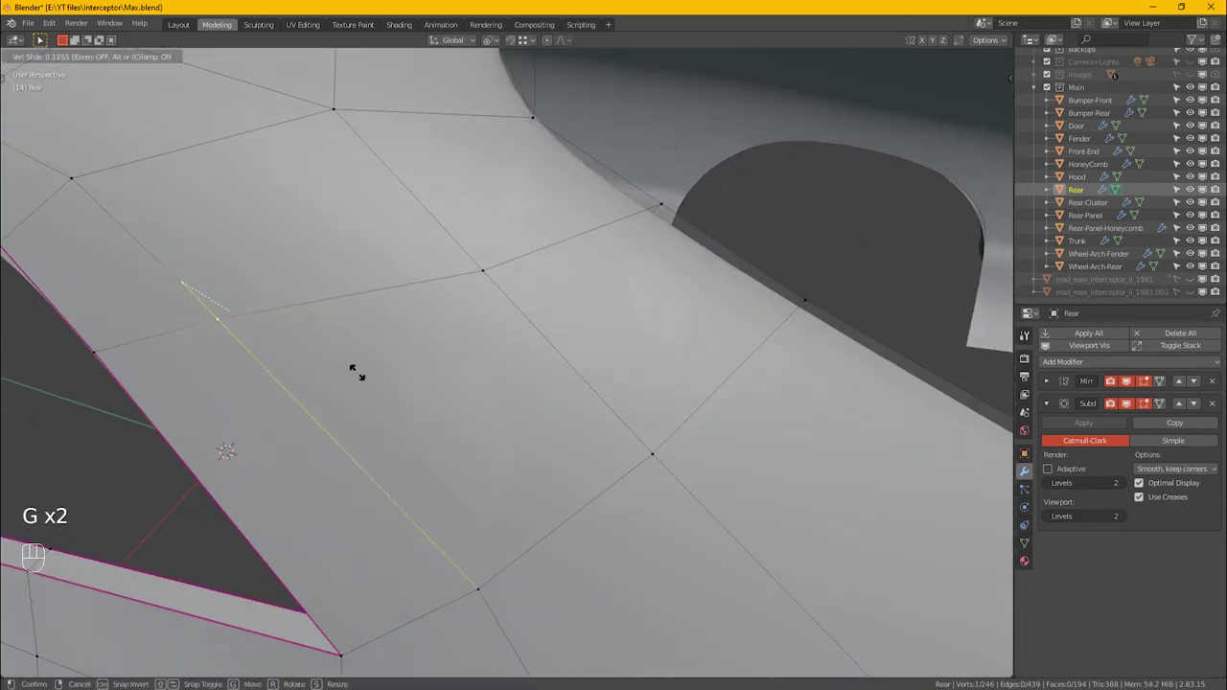
click(357, 372)
alt+middle_drag(357, 372, 570, 375)
key(Tab)
scroll(412, 380, down, 4)
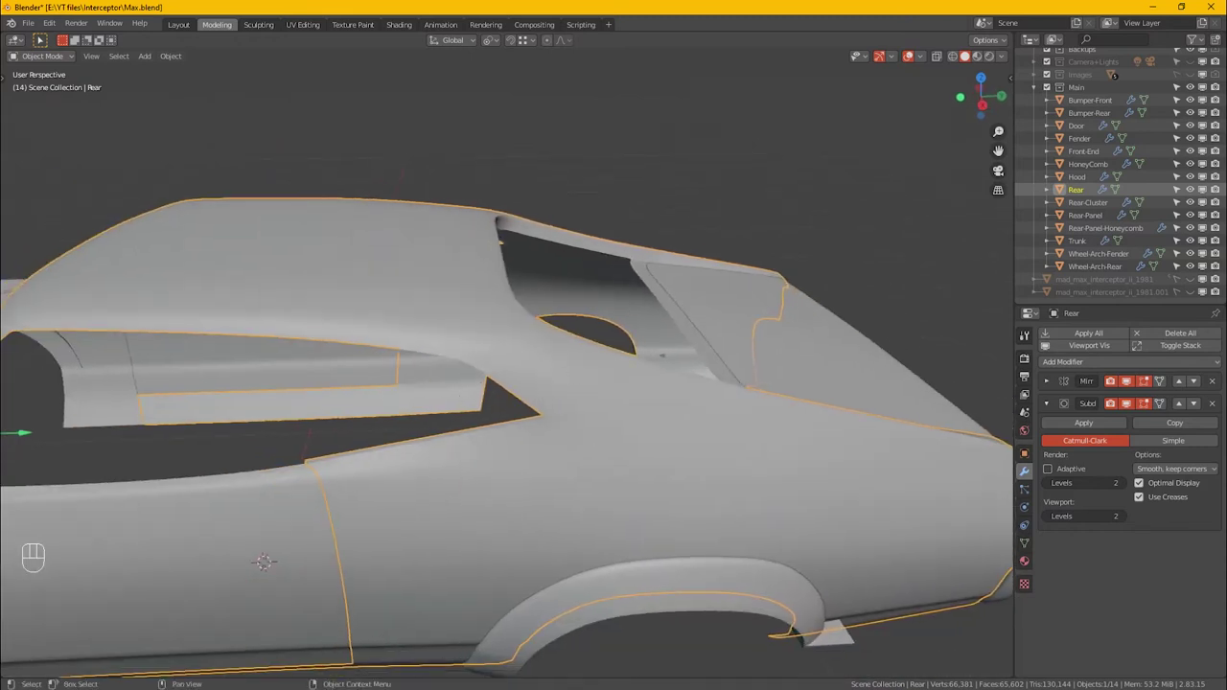
middle_drag(412, 431, 572, 329)
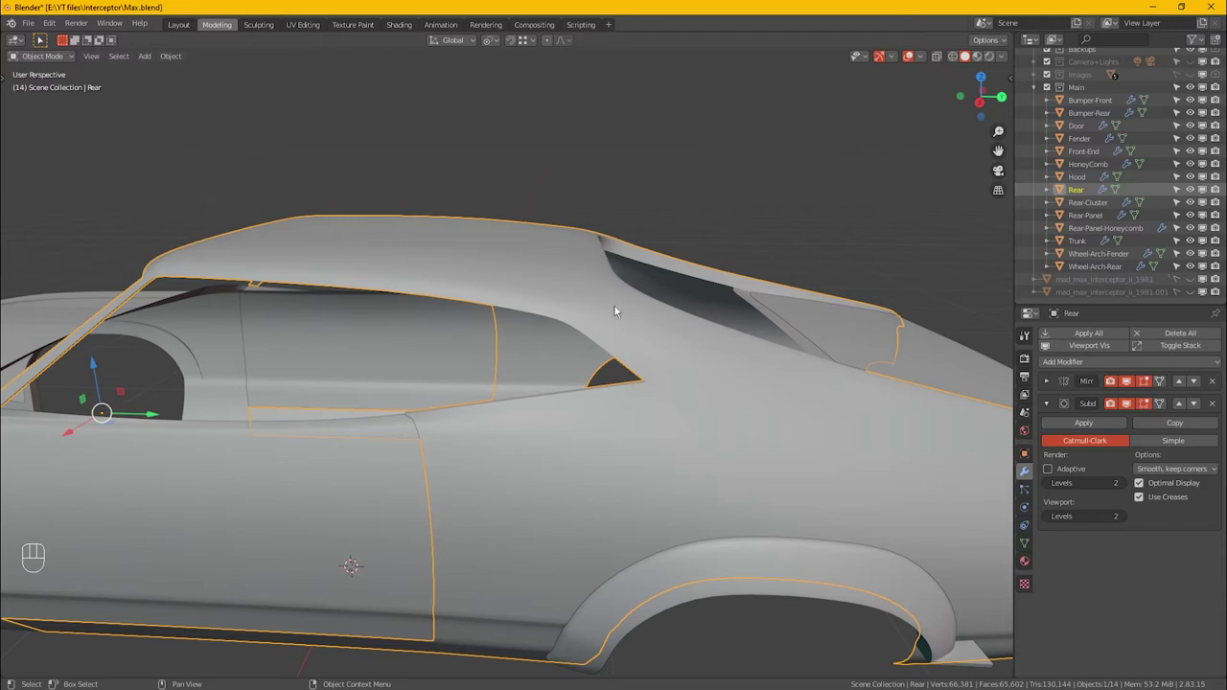
- Select the six vertices of the Rear mesh's roof loop above the side window, duplicate them in place and separate the copy into its own object
key(Tab)
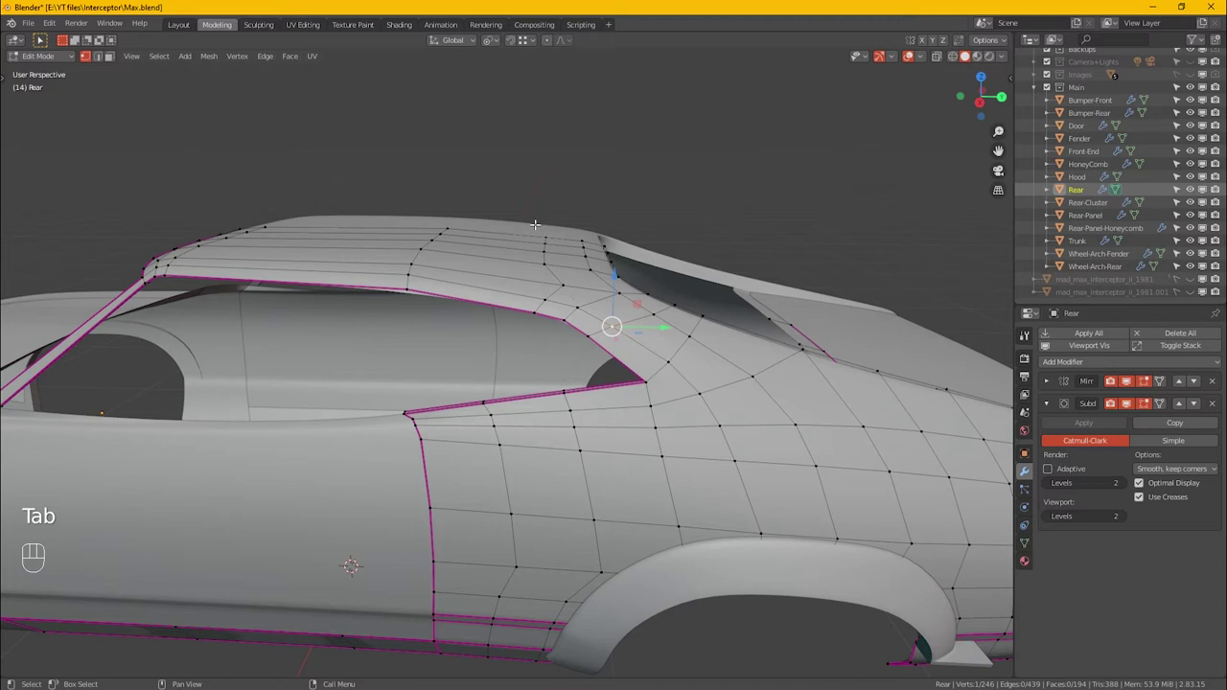
drag(531, 222, 559, 276)
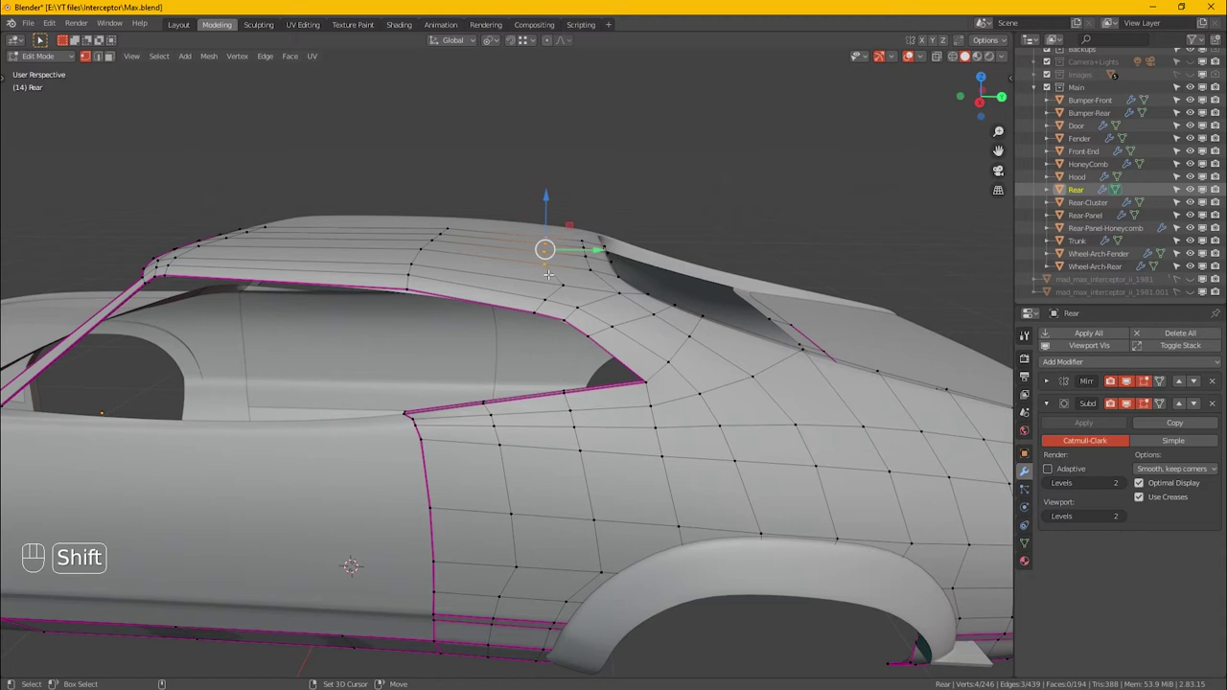
shift+click(546, 301)
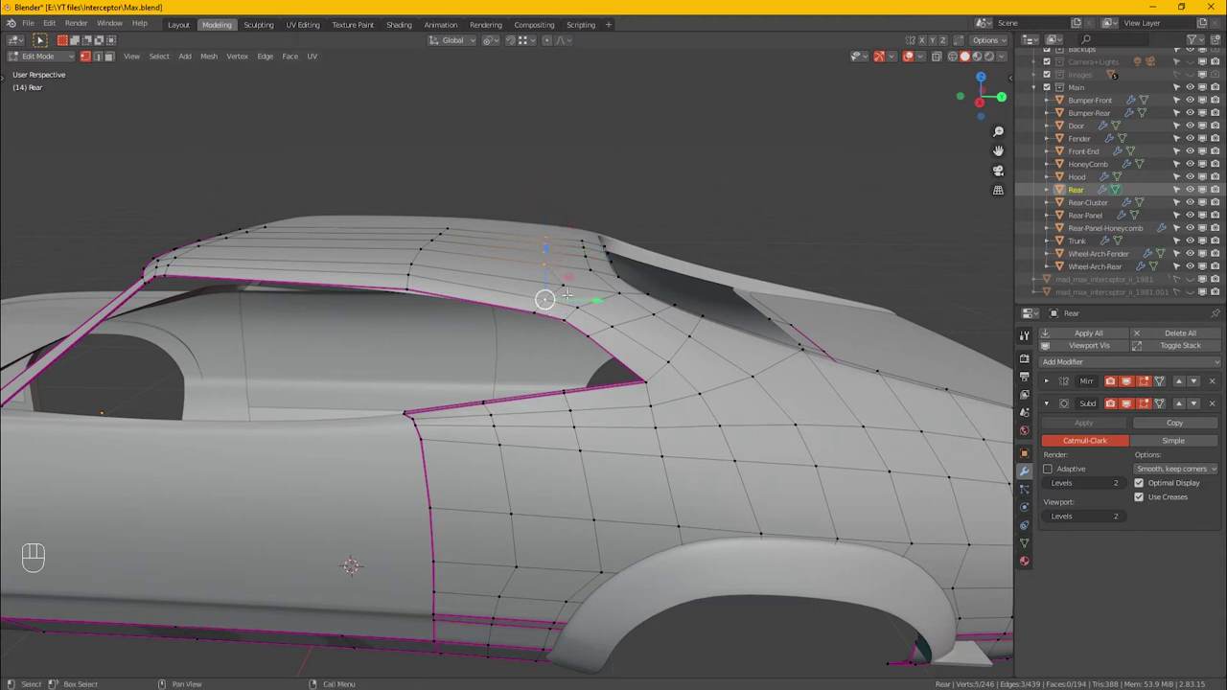
shift+click(567, 292)
key(shift+d)
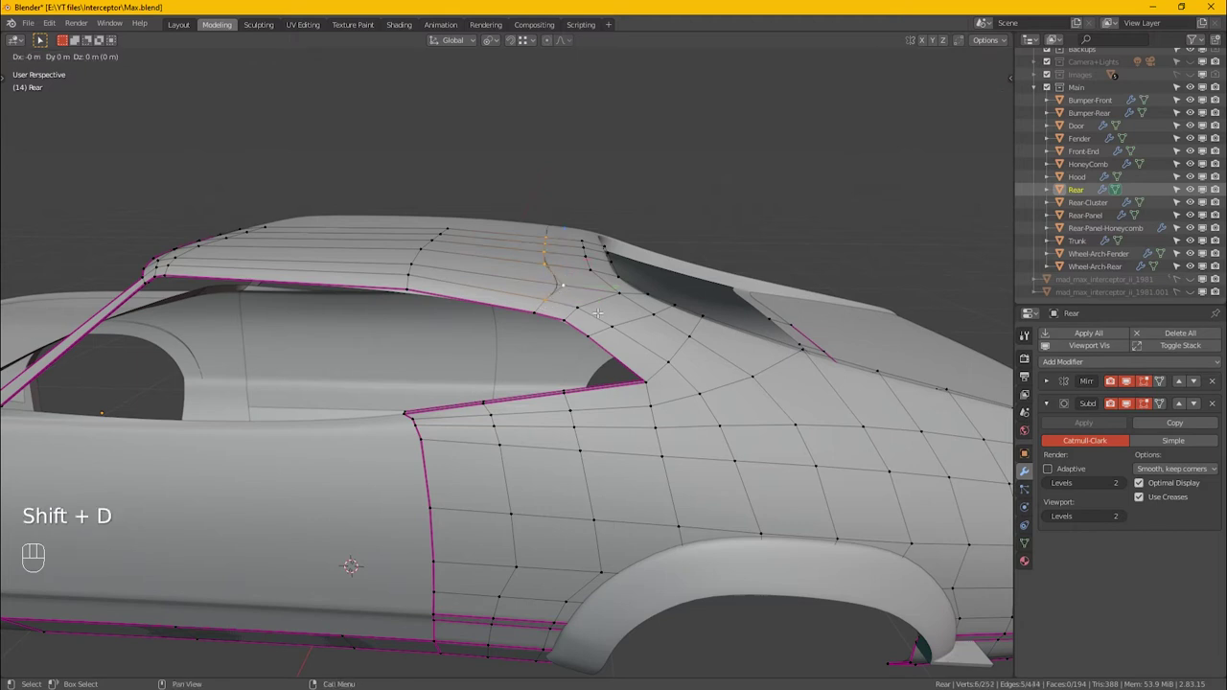
key(KP_Enter)
key(p)
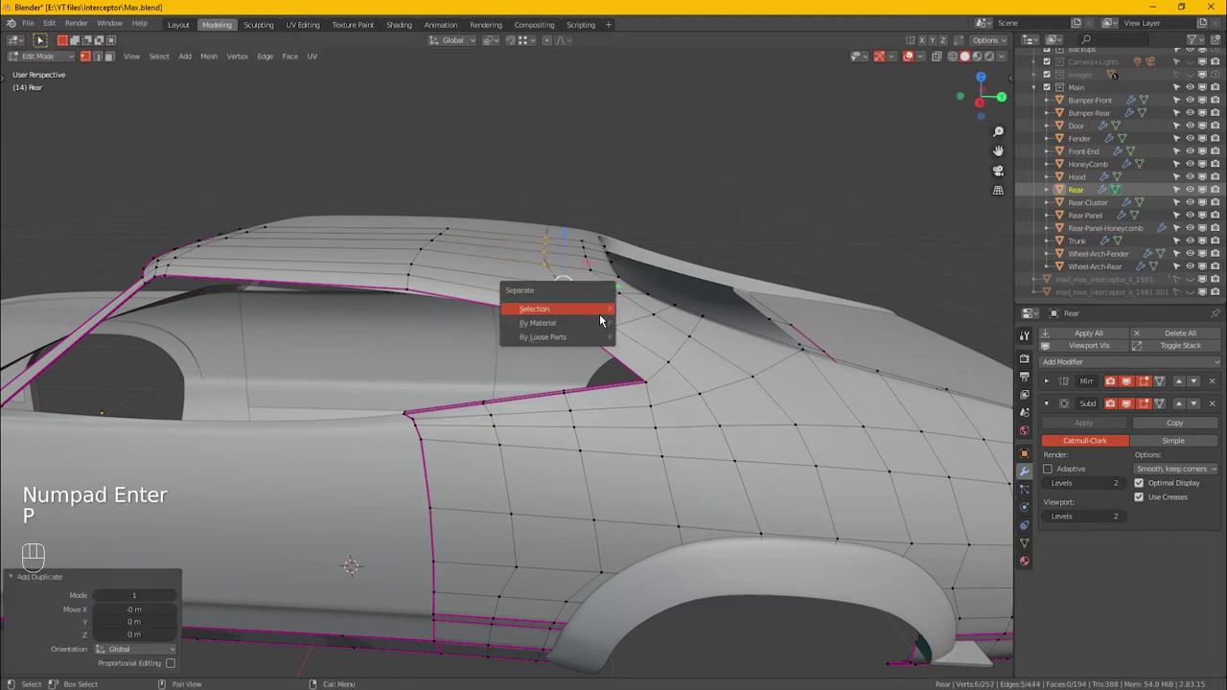
click(601, 316)
key(Tab)
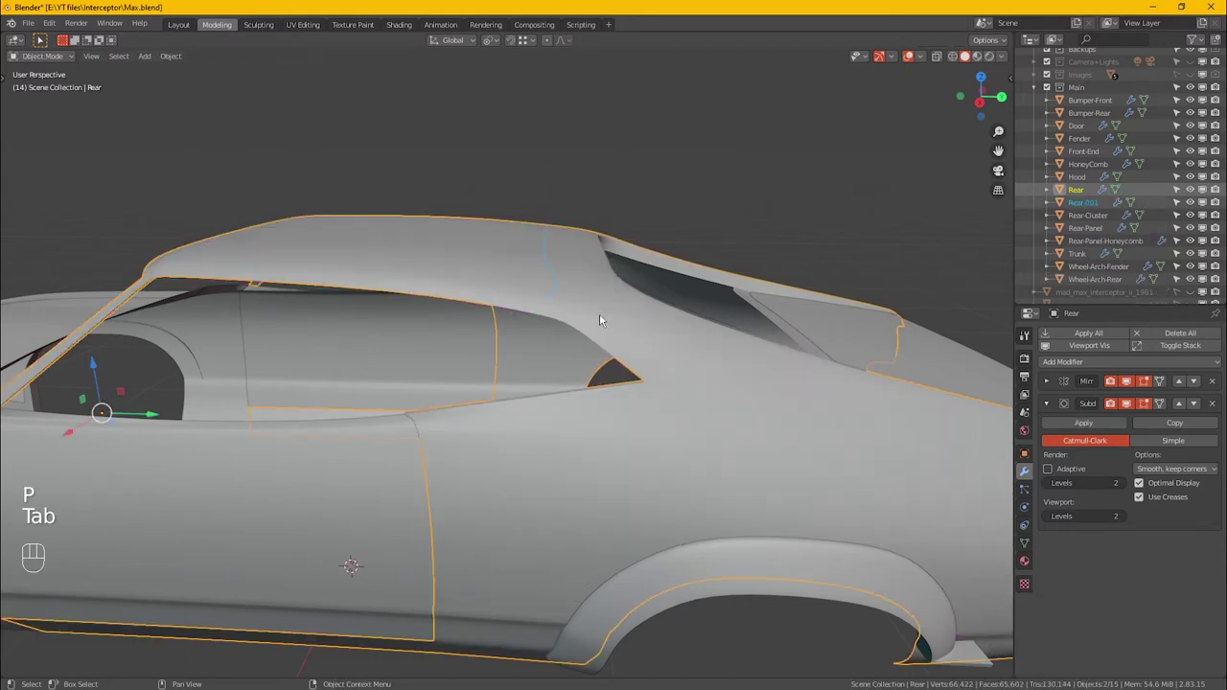
- Open the separated Rear.001 strip for editing and enable snapping to Face with Project Individual Elements
click(561, 281)
key(Tab)
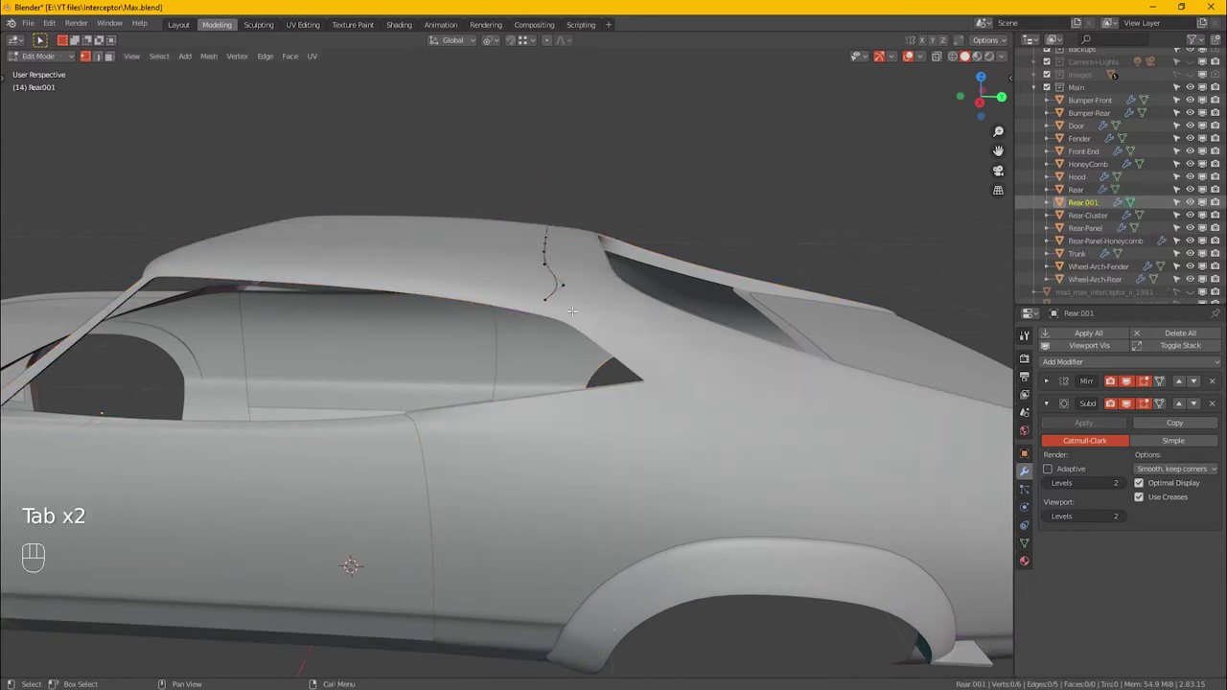
click(531, 41)
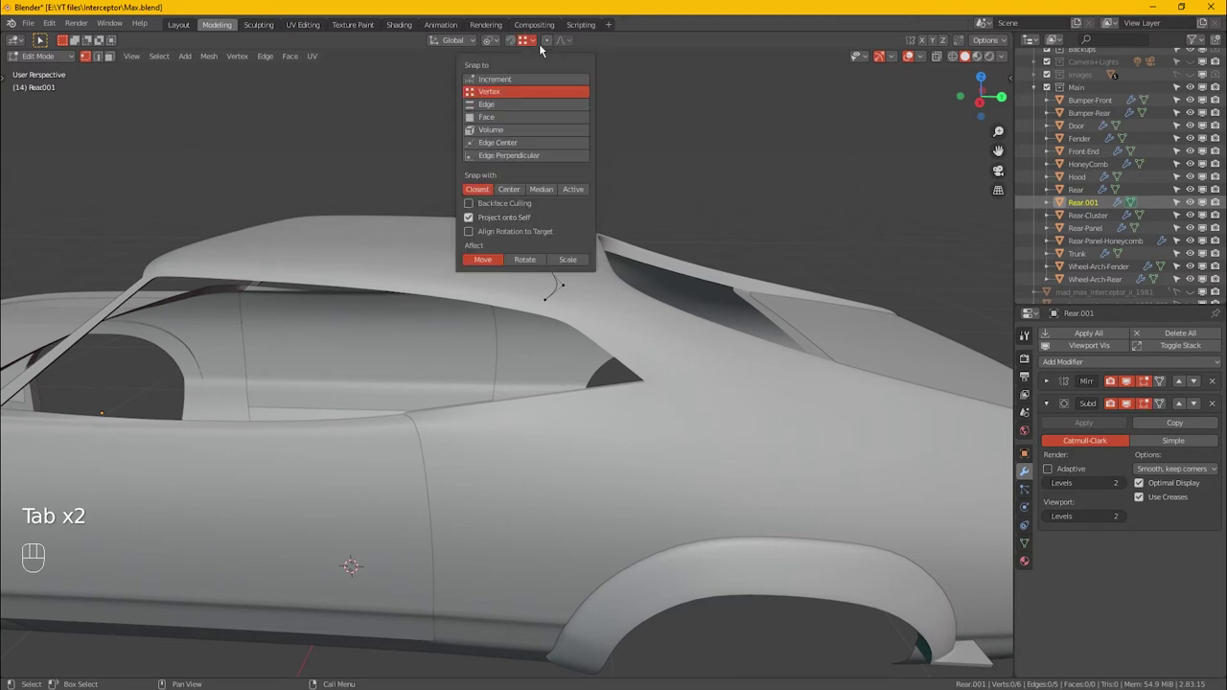
click(499, 118)
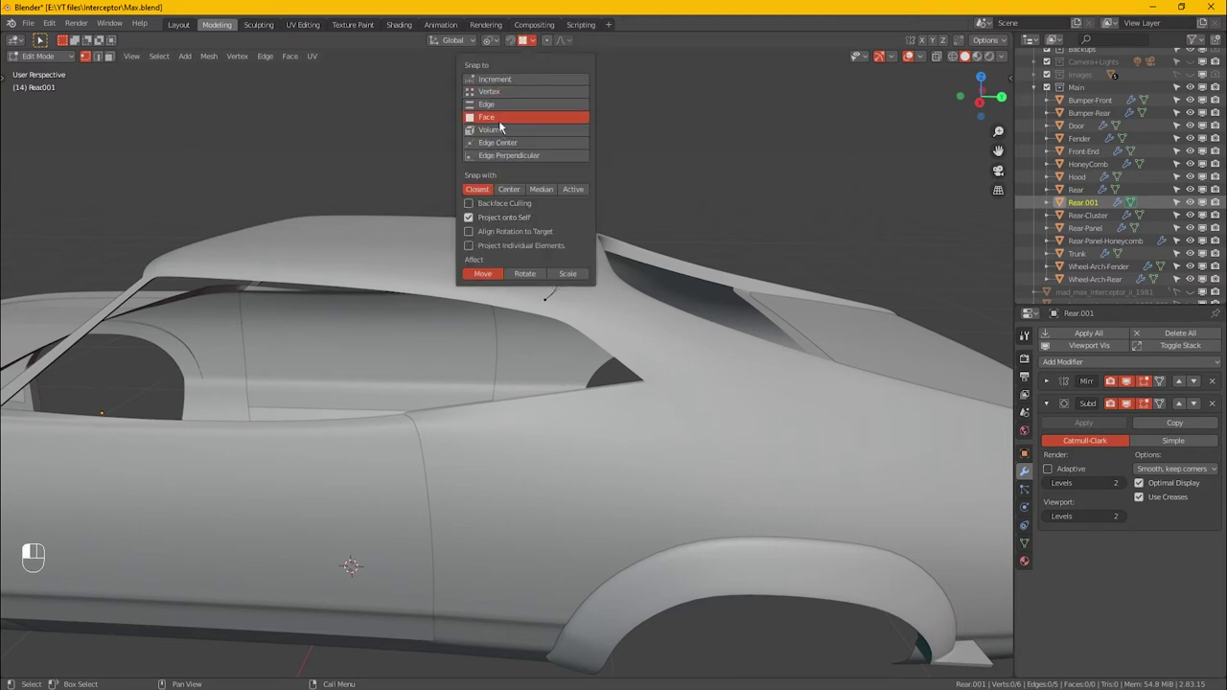
click(474, 248)
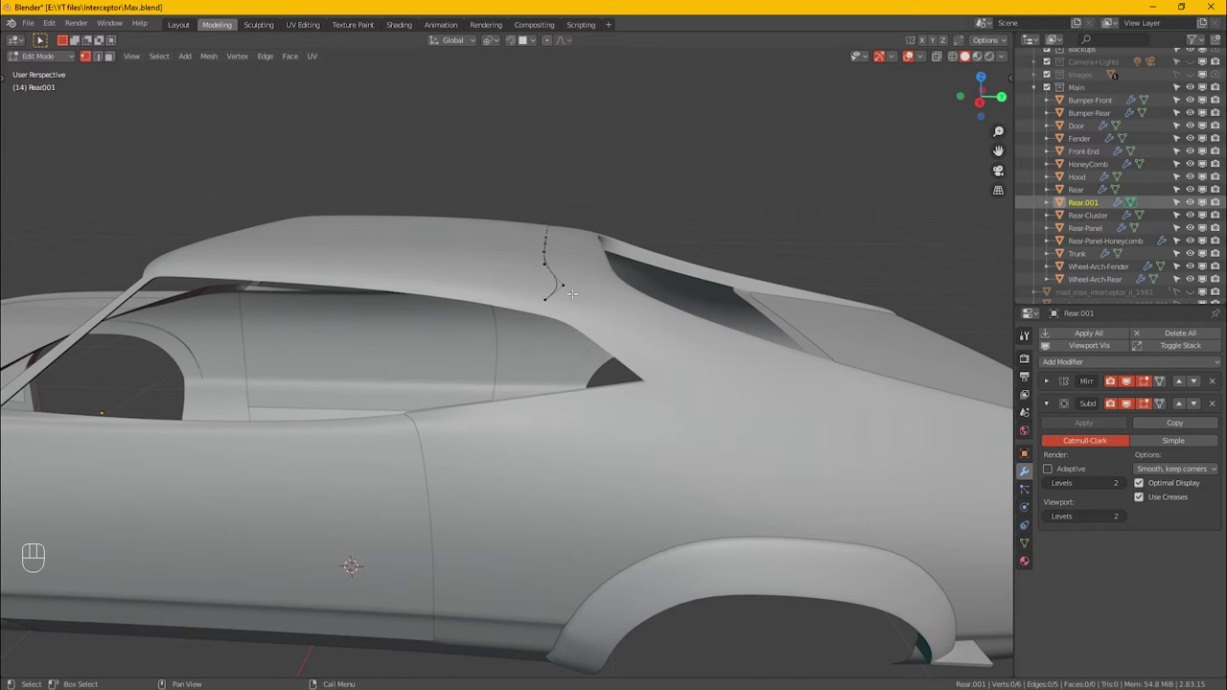
click(512, 40)
- Move the strip's second vertex up from the side window about -0.047 m in Y and raise it along Z
click(570, 290)
alt+middle_drag(619, 326, 625, 446)
drag(609, 297, 588, 292)
alt+middle_drag(589, 291, 546, 265)
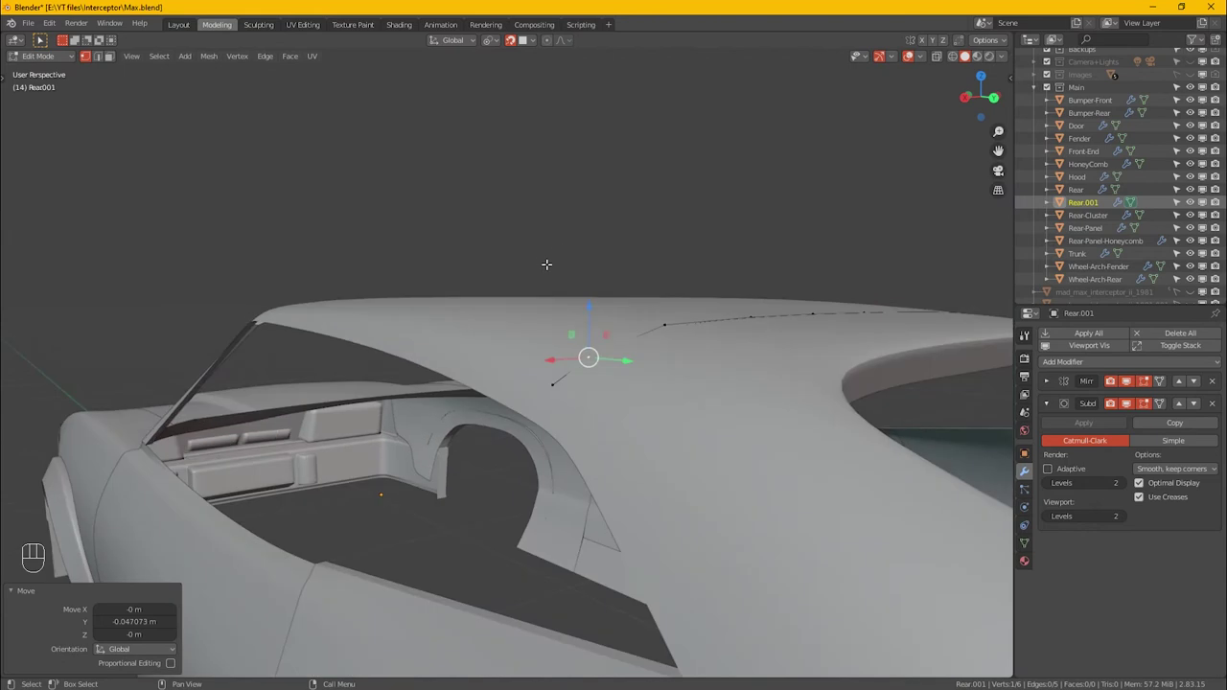
alt+middle_drag(603, 325, 590, 328)
drag(589, 328, 601, 315)
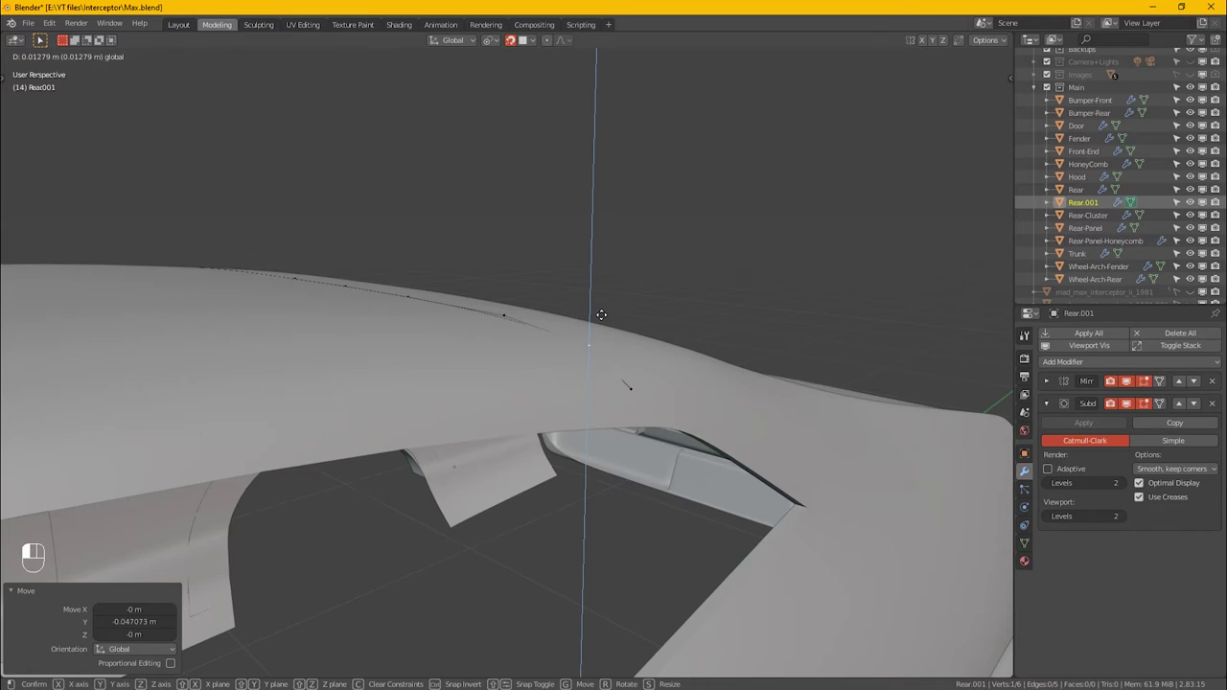
click(597, 318)
alt+middle_drag(597, 318, 625, 420)
drag(610, 363, 273, 341)
alt+middle_drag(415, 402, 623, 365)
key(ctrl+z)
- Move the strip's selected vertex near the side window another -0.0185 m in Y, in line with the roof vertices
drag(638, 358, 621, 355)
alt+middle_drag(659, 378, 790, 381)
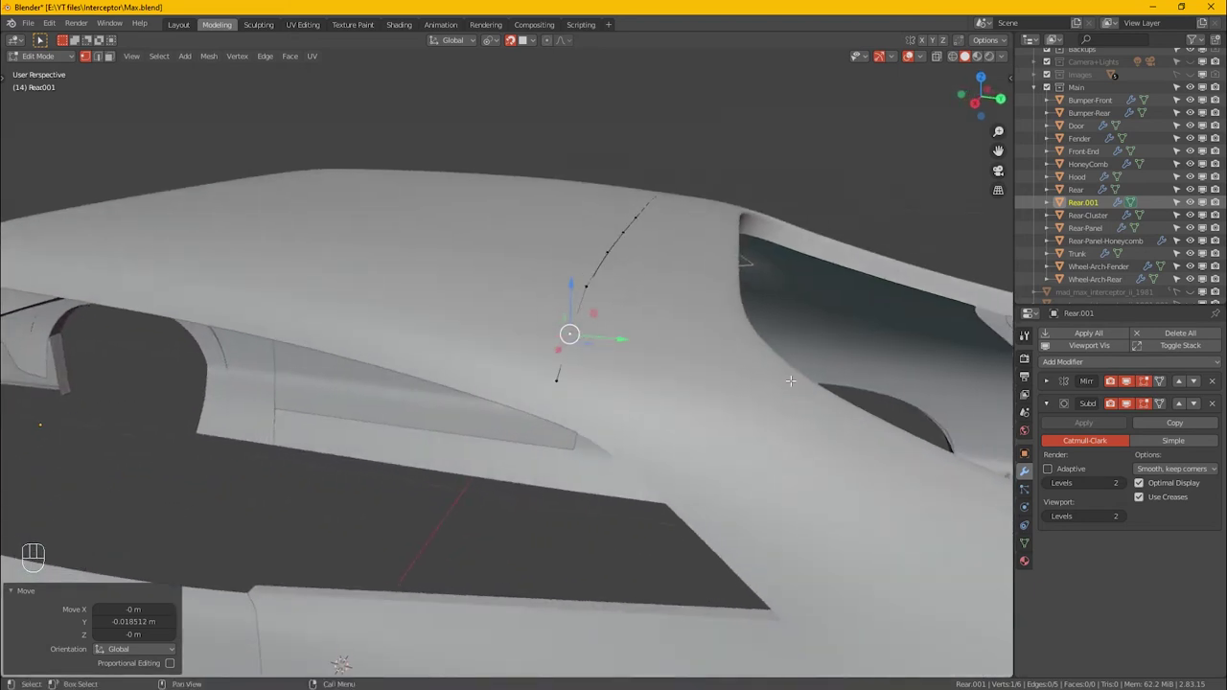
alt+middle_drag(791, 381, 611, 284)
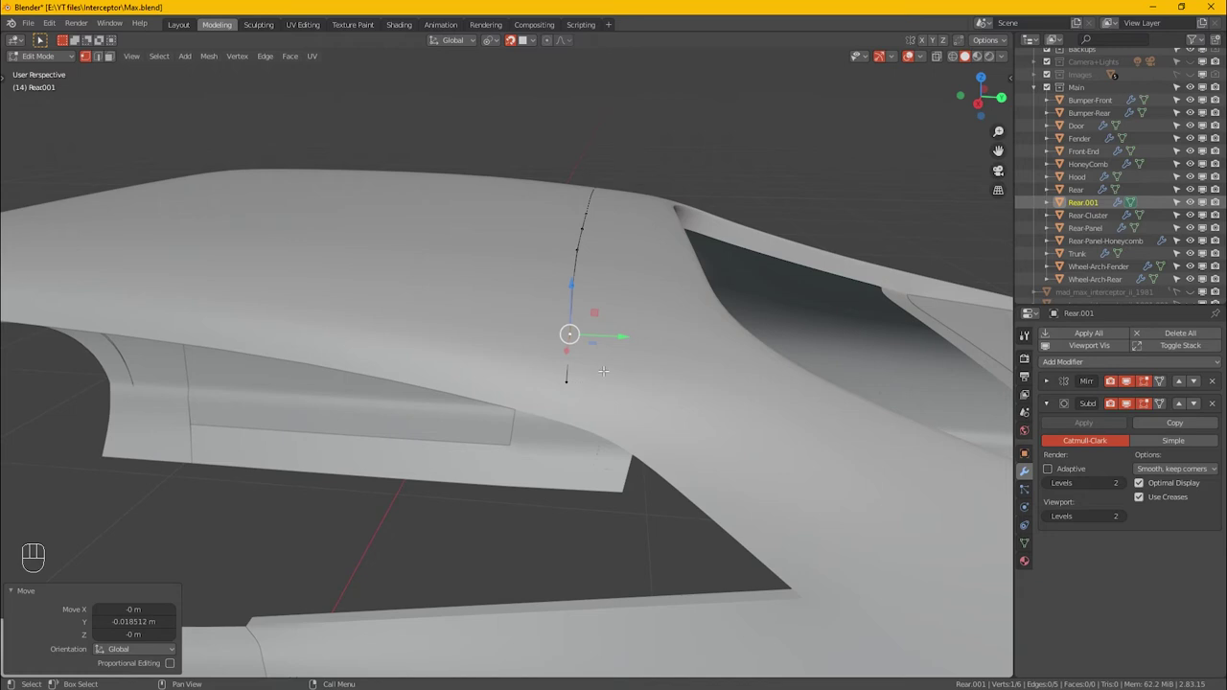
- Turn snapping off and set the snap target to Vertex
click(526, 40)
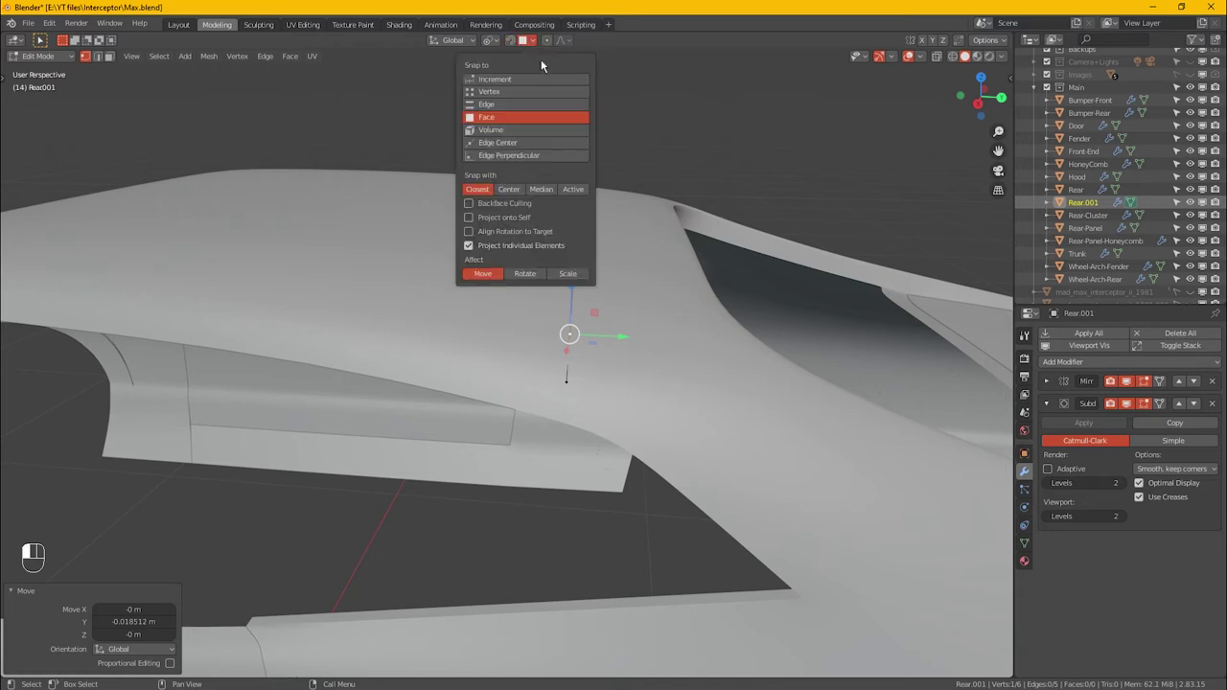
click(517, 92)
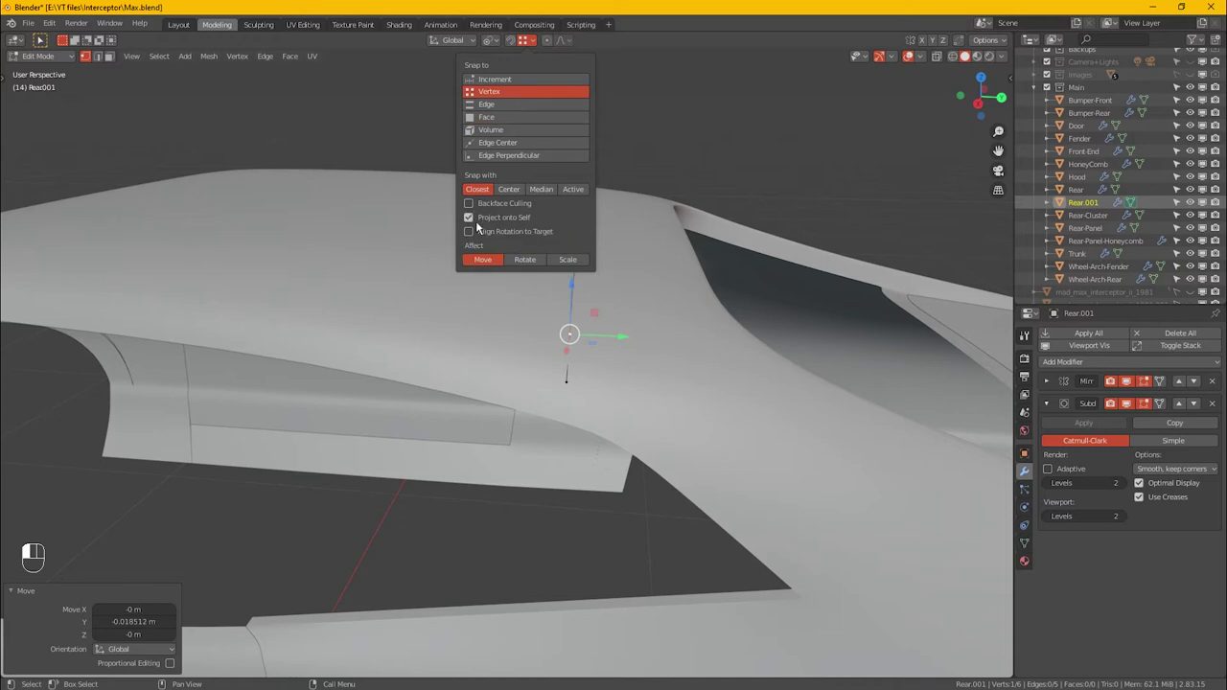
alt+middle_drag(639, 360, 522, 356)
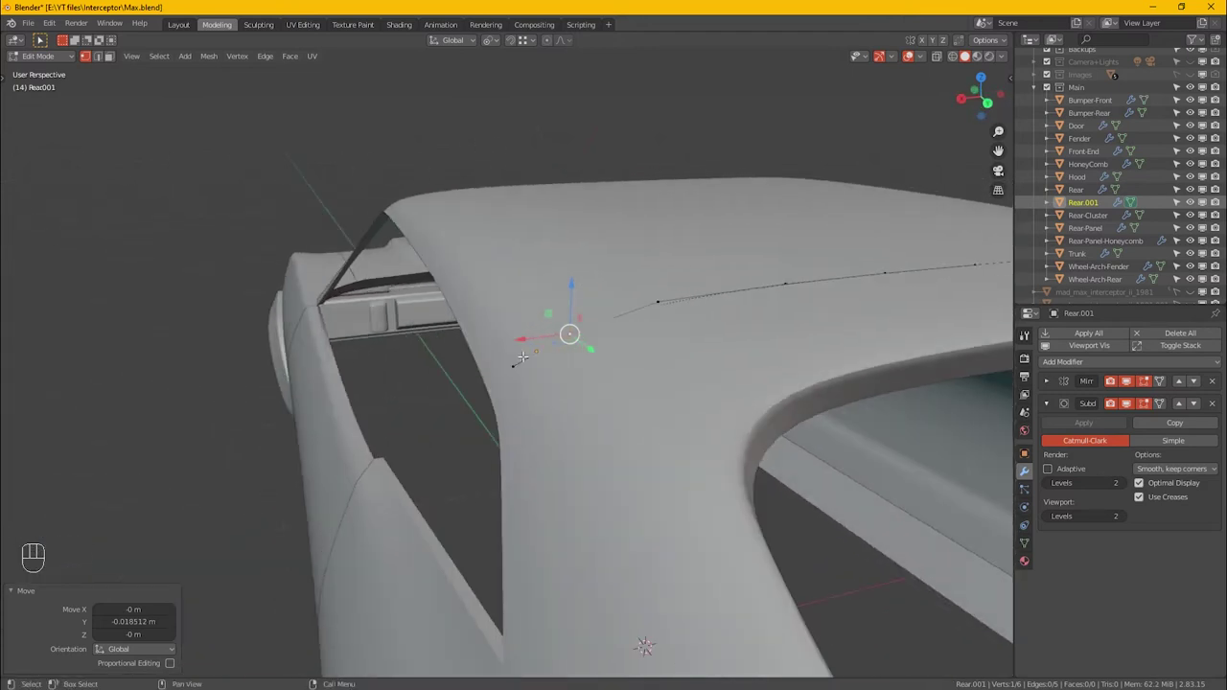
- Select the strip's end vertex by the side window, enable Face snapping and snap the vertex onto the body surface
click(657, 302)
alt+middle_drag(658, 303, 556, 73)
click(532, 43)
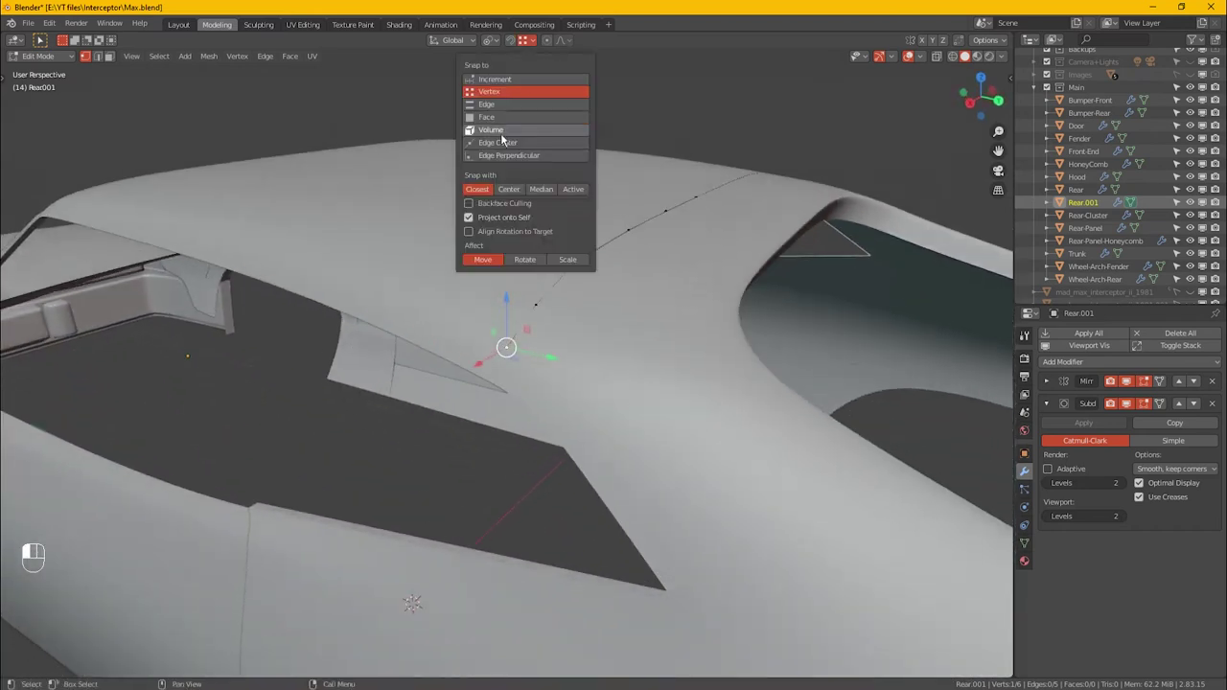
click(501, 117)
click(520, 44)
alt+middle_drag(501, 255, 515, 343)
click(512, 42)
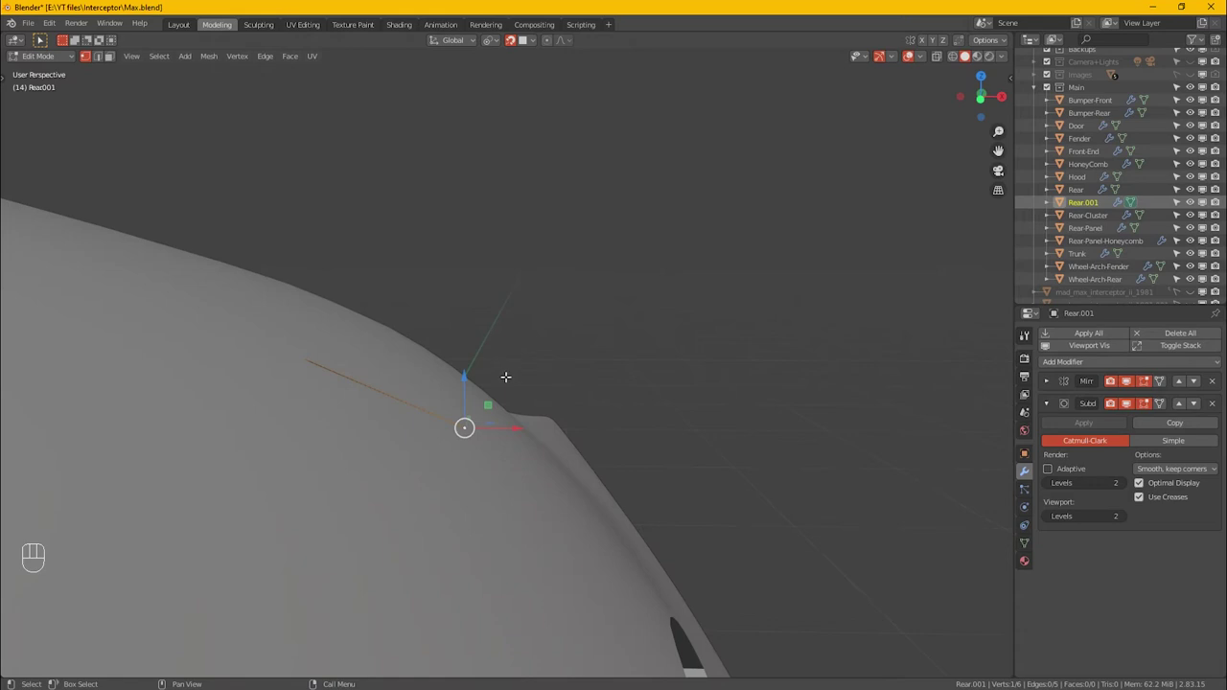
alt+middle_drag(508, 378, 431, 333)
key(g)
click(462, 432)
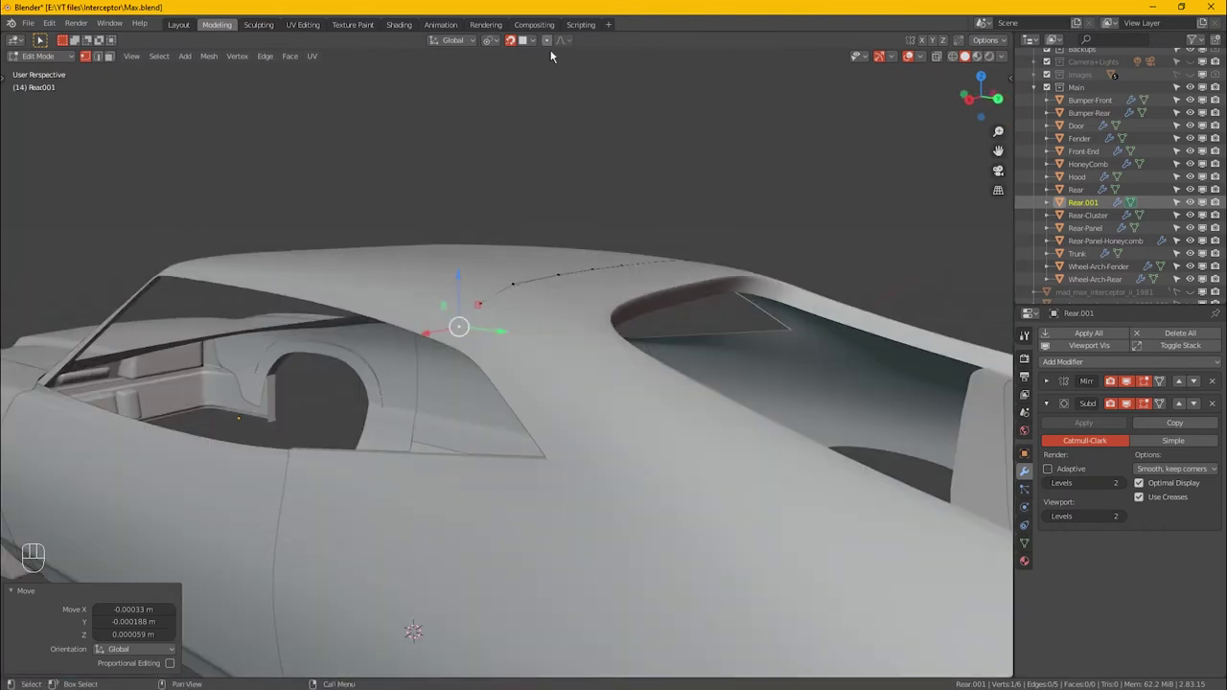
- Turn snapping off and return the snap target to Vertex
click(533, 41)
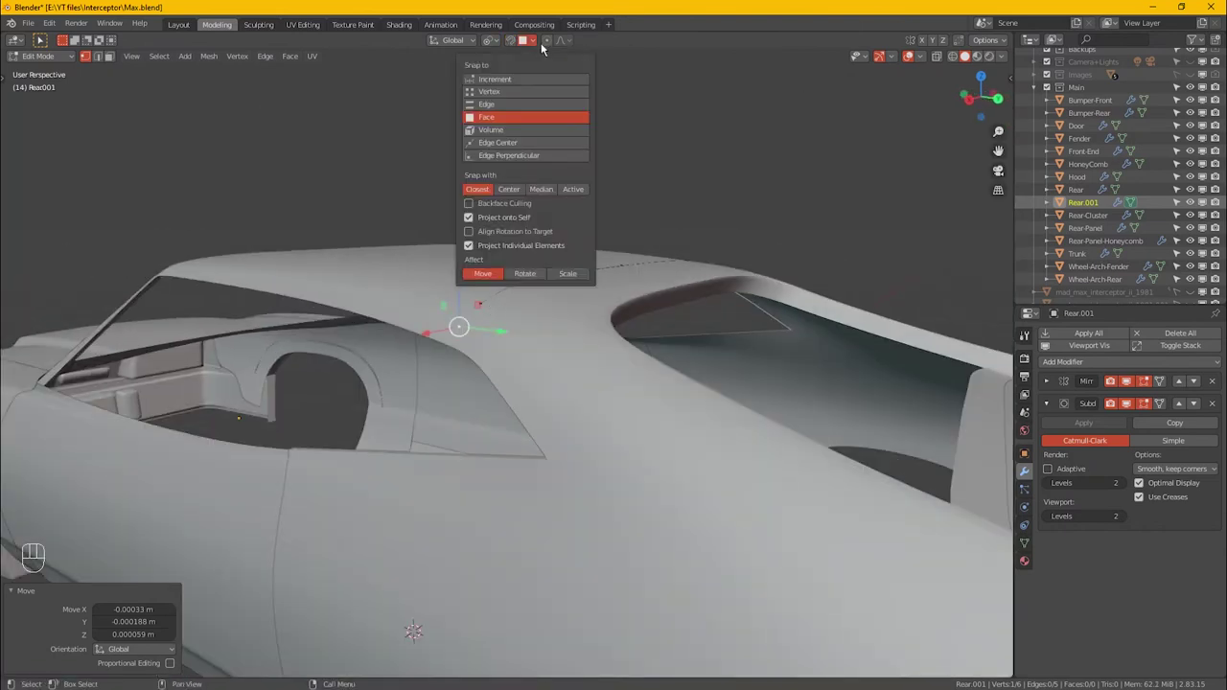
click(505, 92)
alt+drag(509, 353, 561, 353)
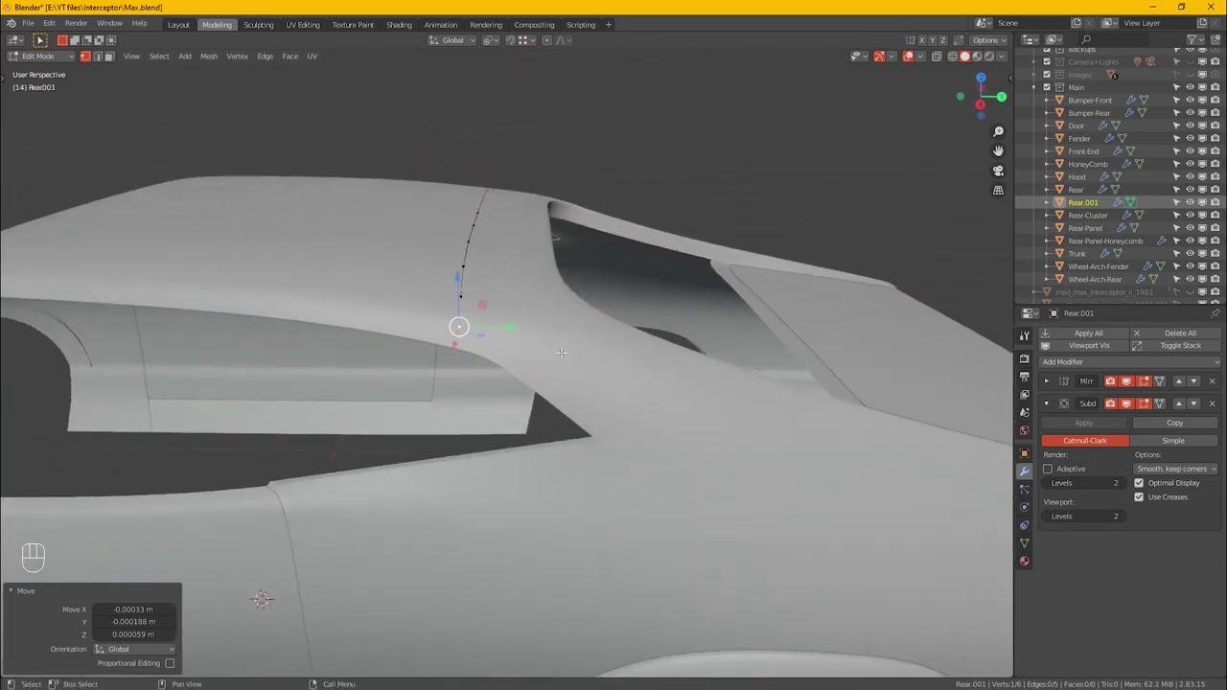
alt+drag(525, 345, 522, 347)
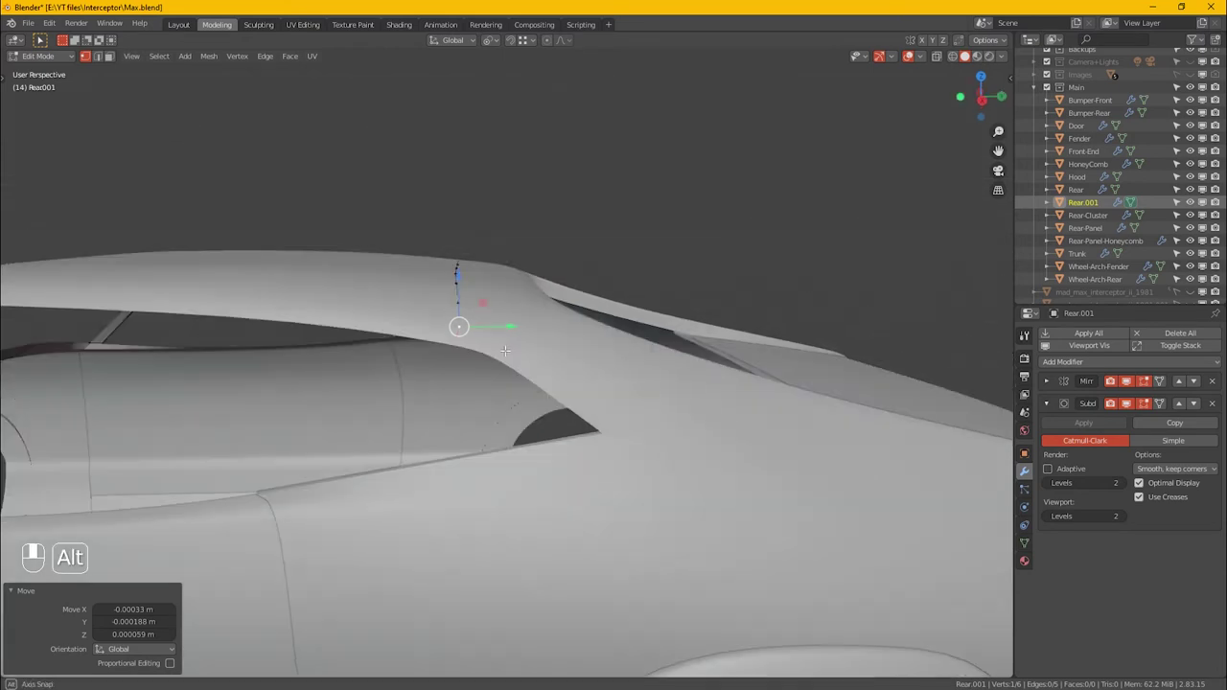
- In right orthographic view, extrude the strip's end vertex about 0.144 m in Y and 0.166 m in Z, and inspect it from other angles
key(KP_3)
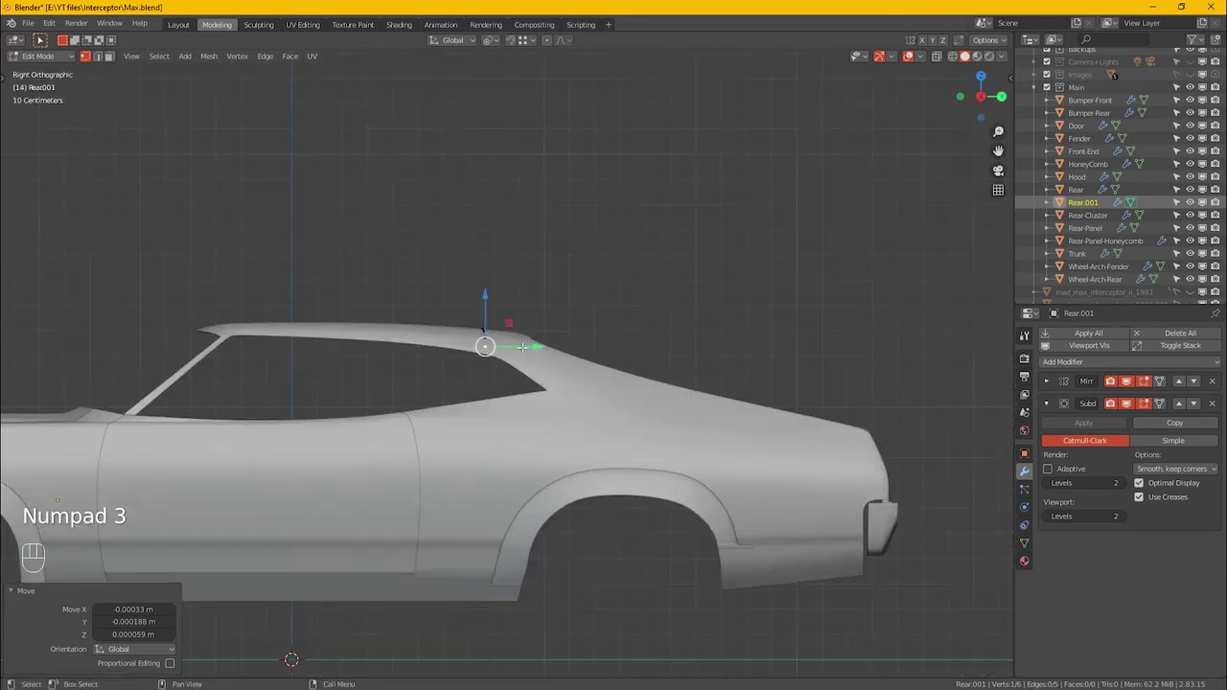
scroll(475, 357, up, 3)
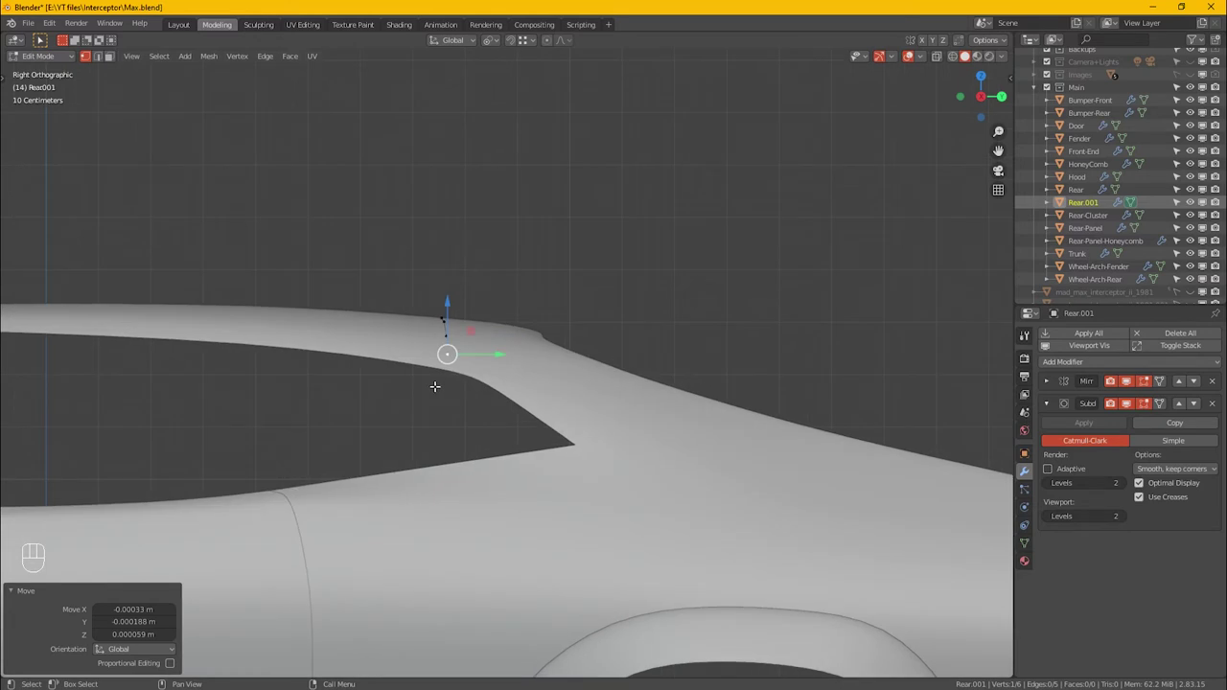
key(e)
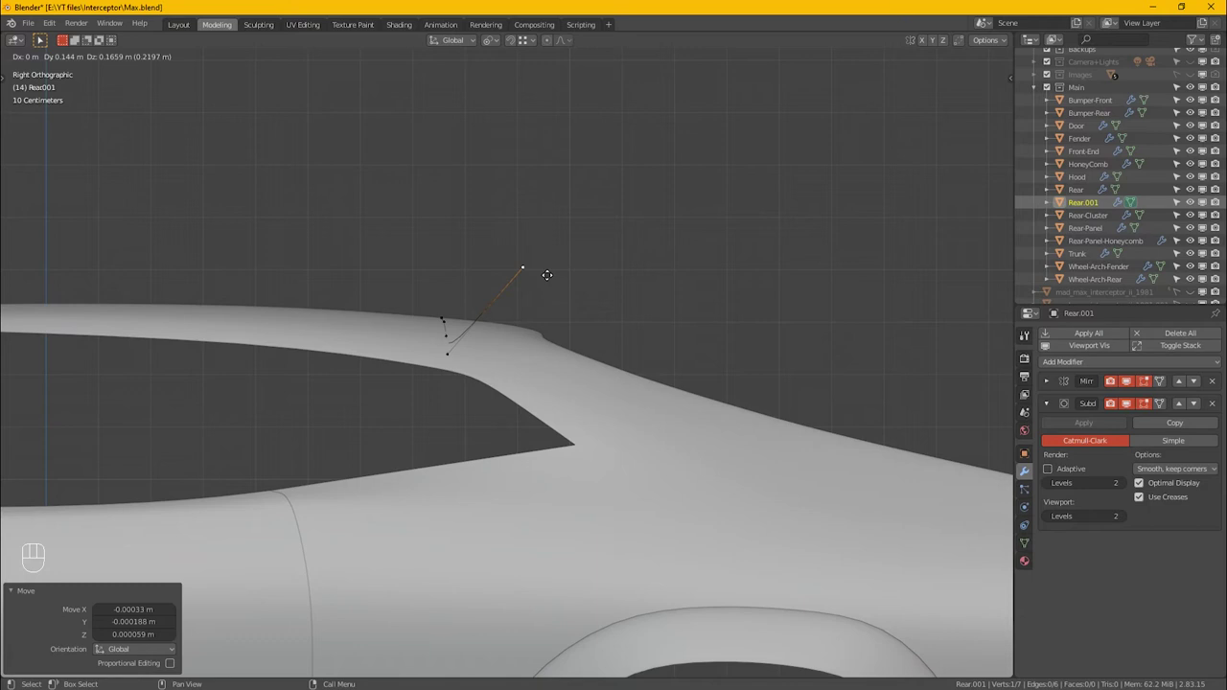
click(547, 275)
alt+drag(520, 266, 576, 337)
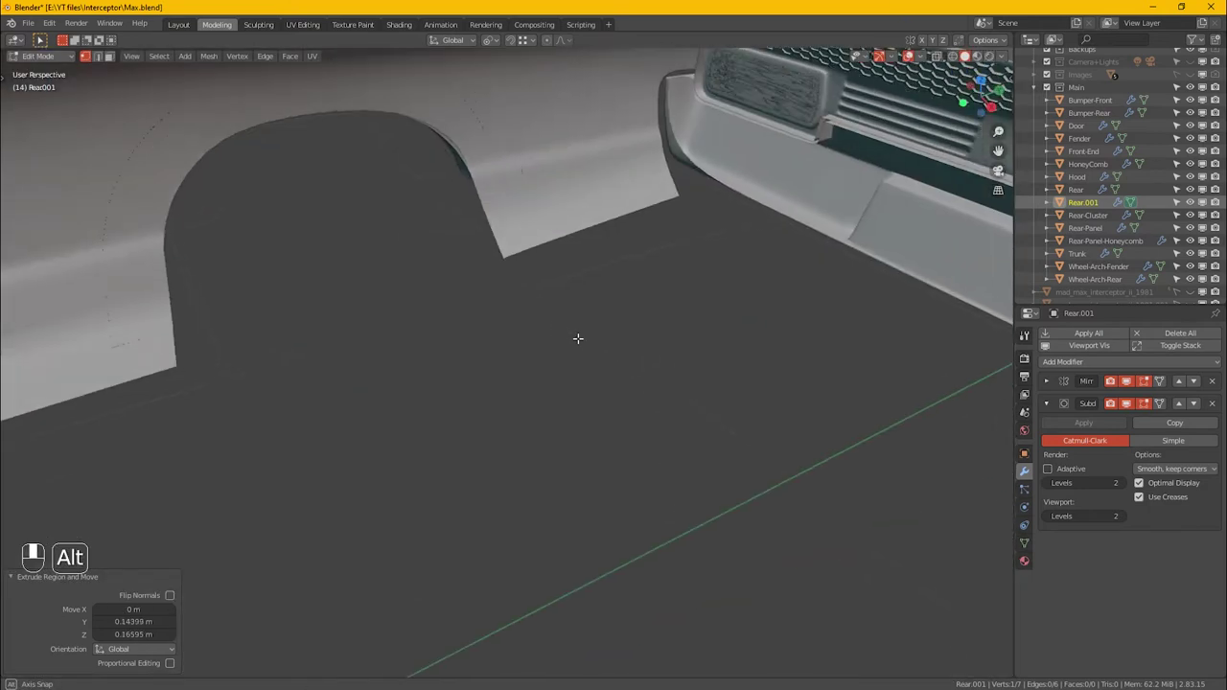
key(KP_Decimal)
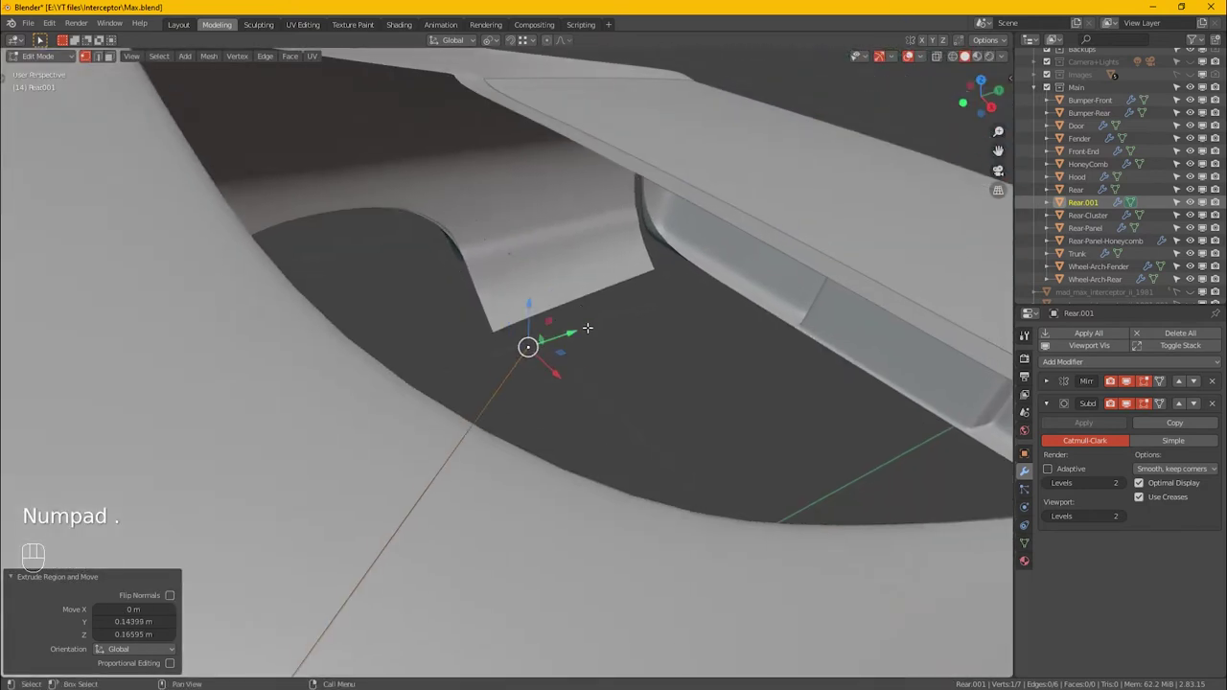
scroll(608, 339, down, 8)
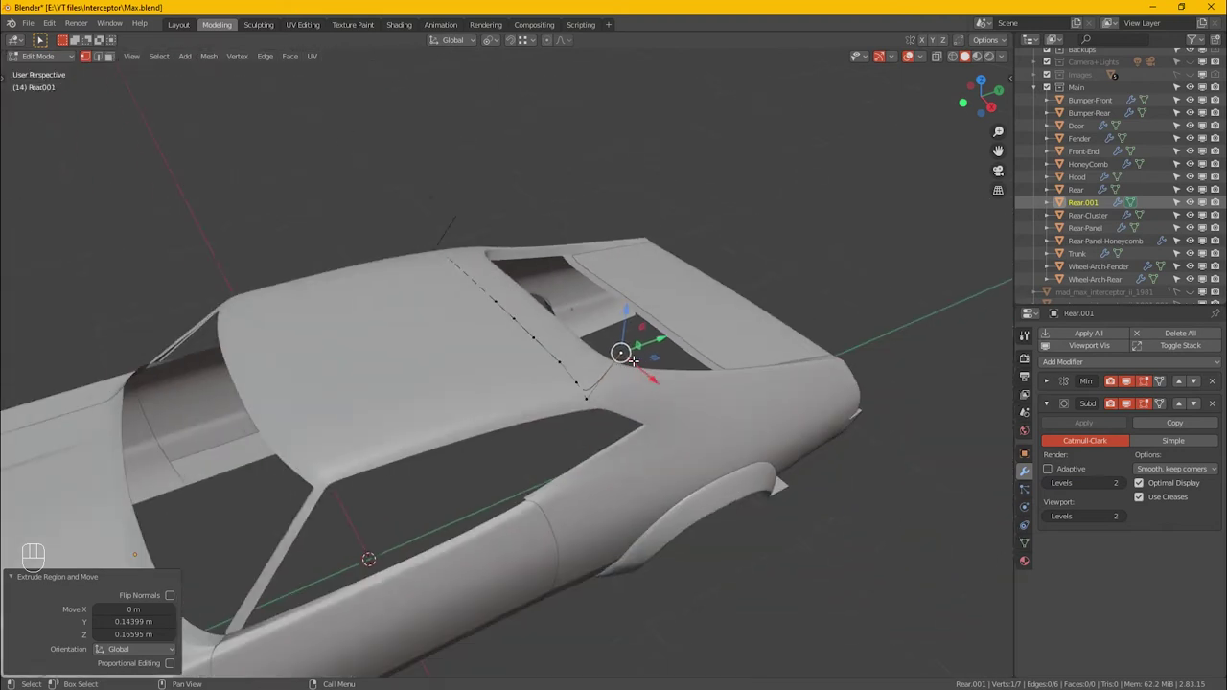
alt+drag(623, 348, 708, 368)
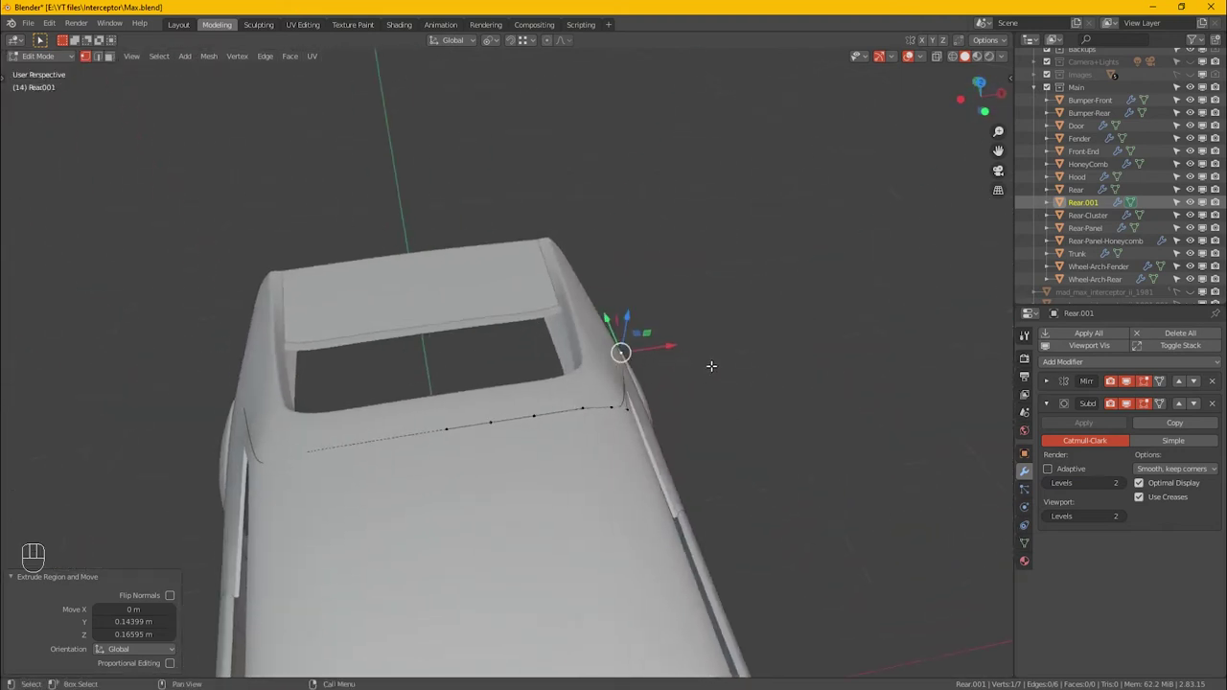
- Move the strip's raised end vertex about 0.061 m inward along X, and extrude it about 0.073 m further inward along X
key(g)
key(x)
click(706, 377)
alt+drag(706, 377, 705, 401)
key(e)
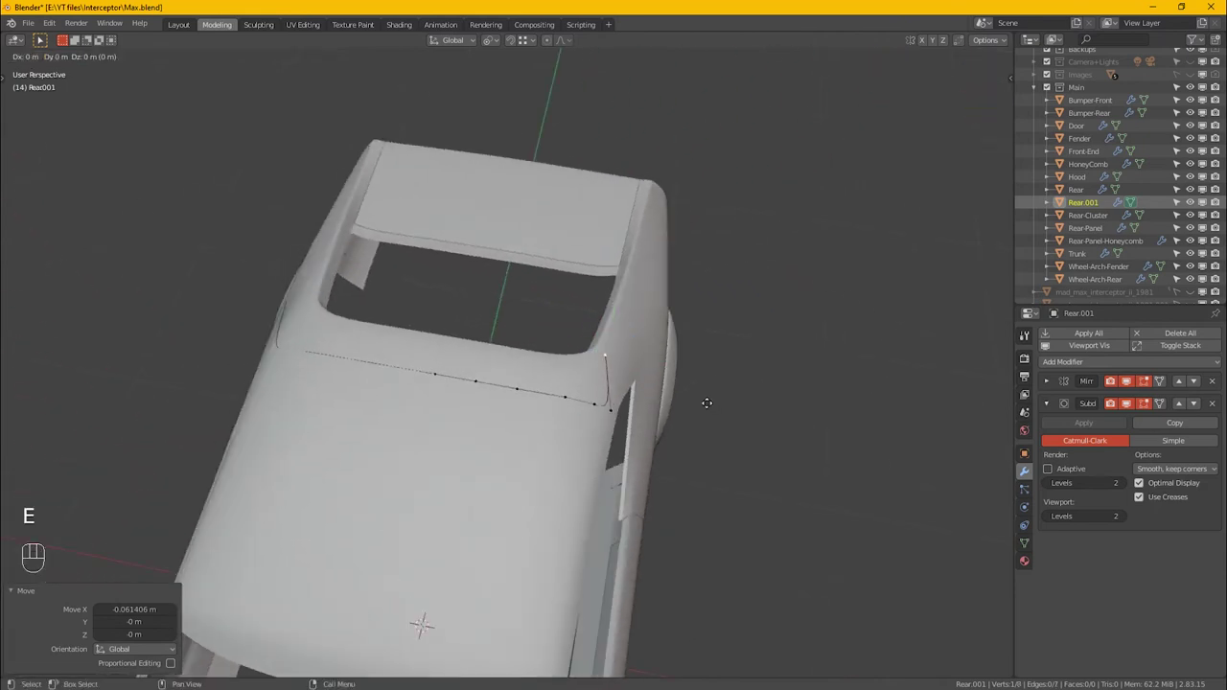
key(x)
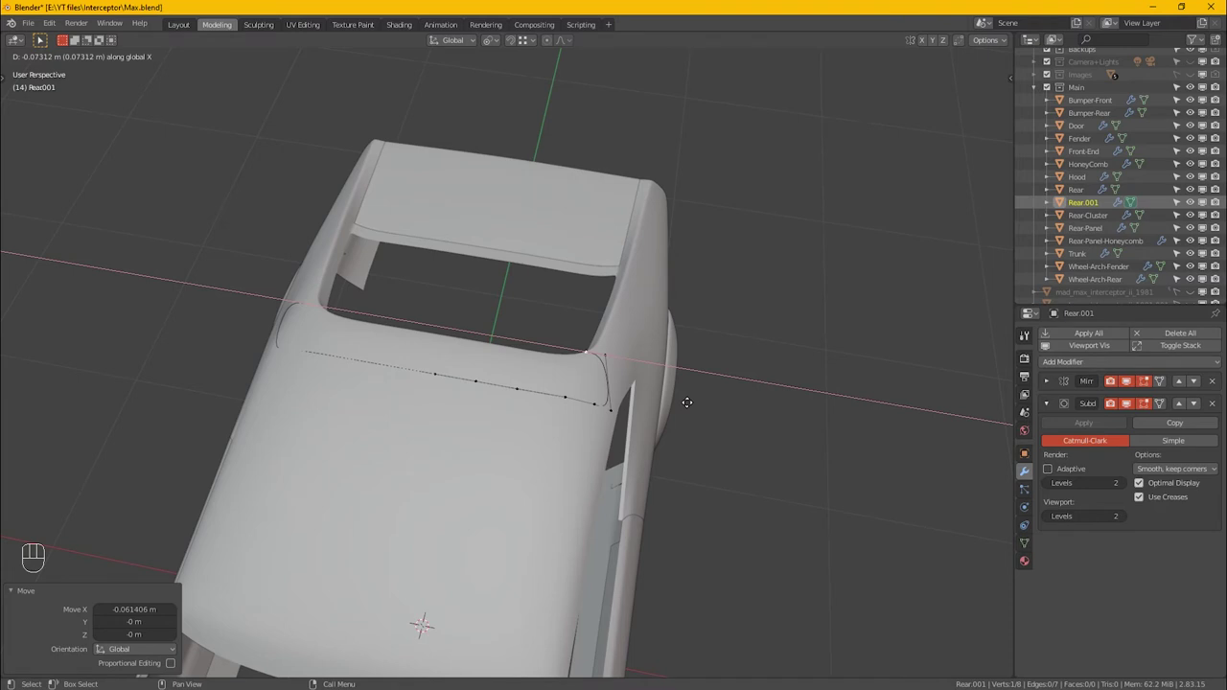
click(688, 403)
- Extrude the raised end vertex about 0.648 m along X to the car's centreline, forming the rear edge
key(e)
key(x)
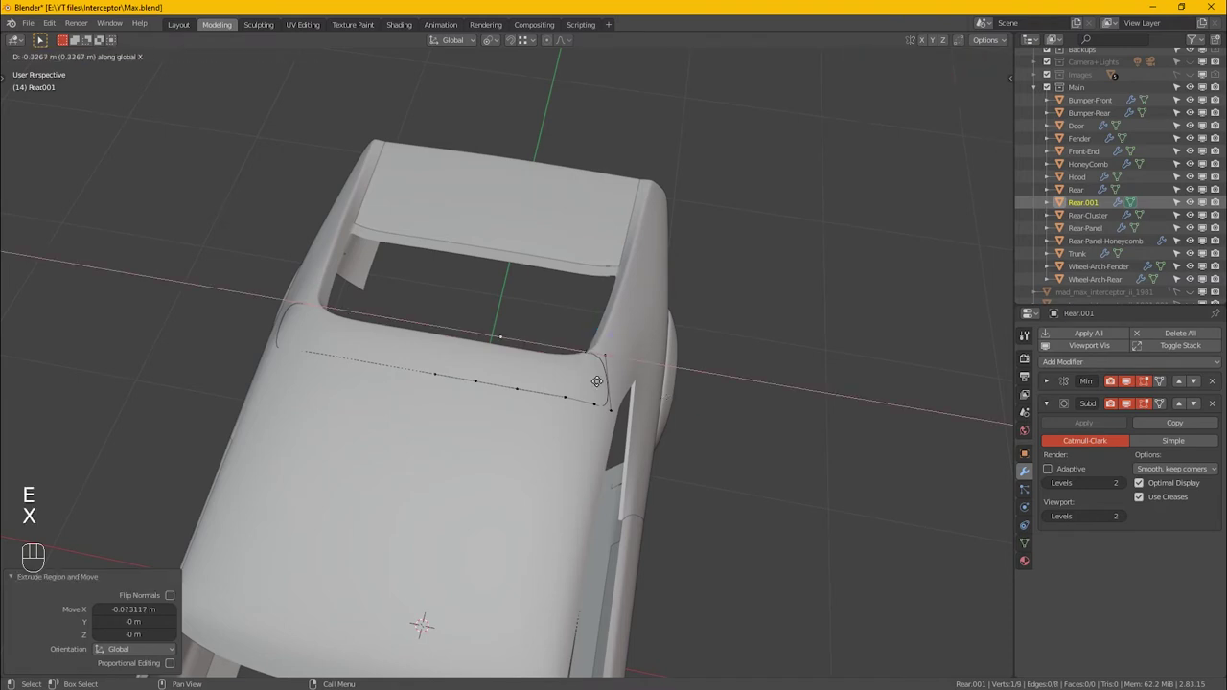
click(534, 366)
alt+middle_drag(562, 363, 449, 370)
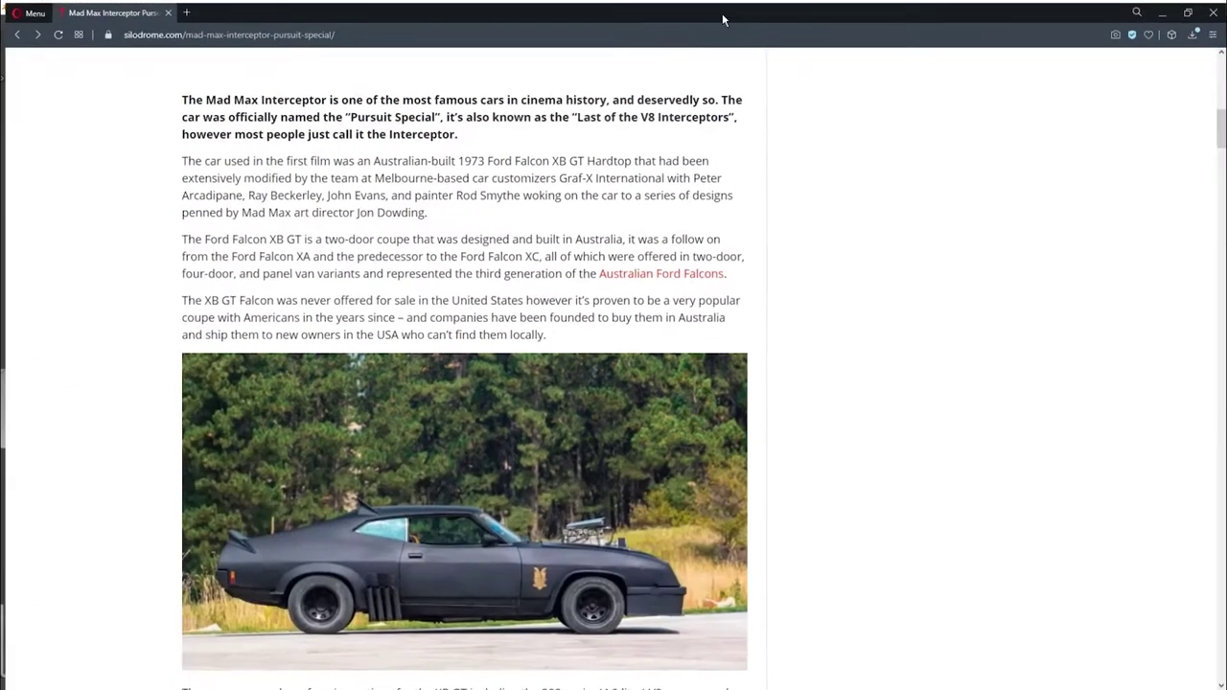
- Switch to the browser and photo viewer to examine the roof spoiler's shape in the Interceptor reference photos
scroll(752, 504, down, 2)
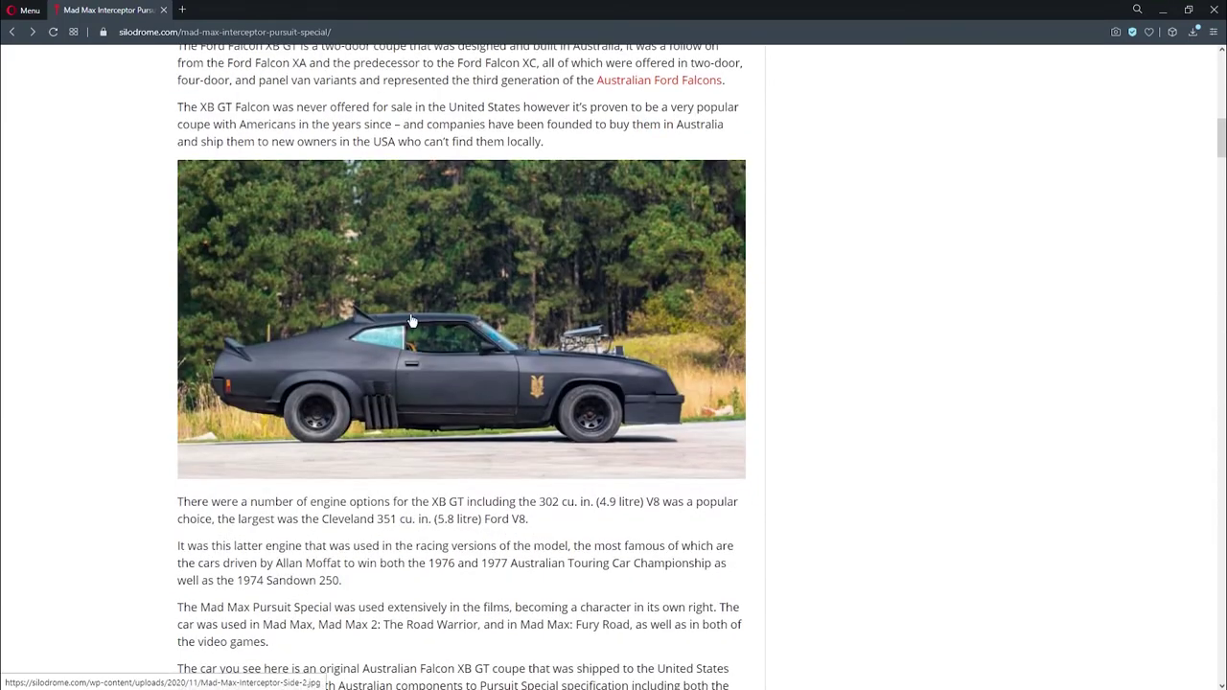
scroll(493, 440, down, 2)
scroll(566, 451, up, 8)
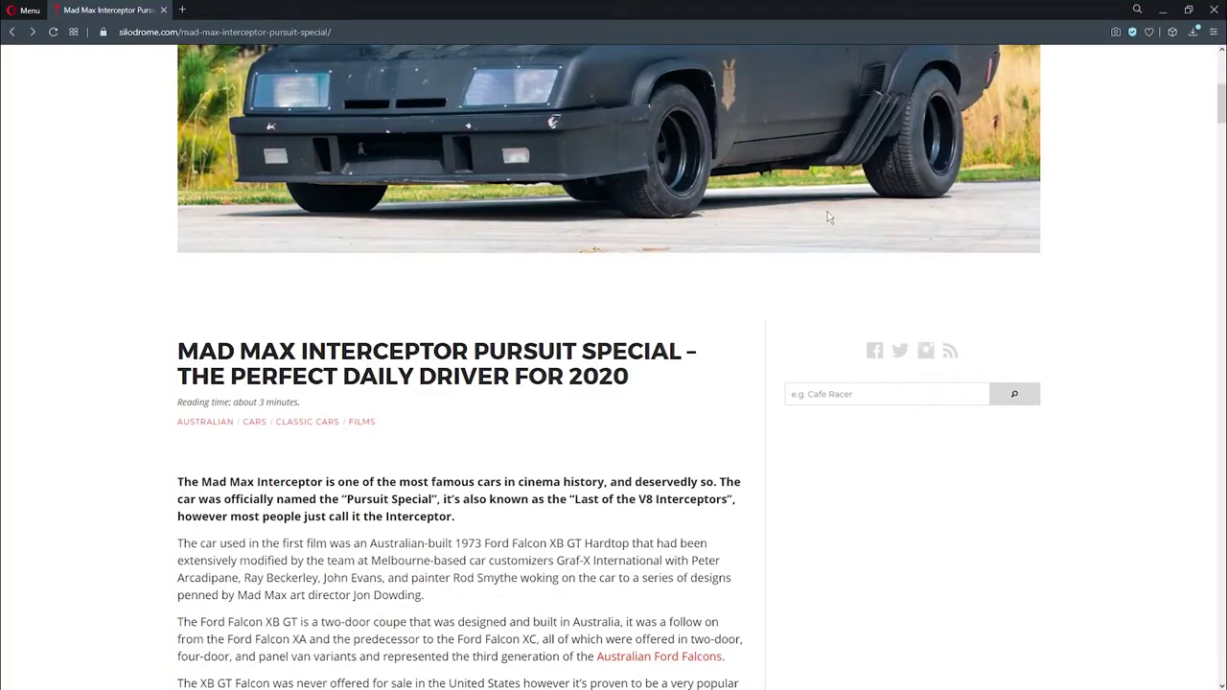
scroll(832, 239, up, 4)
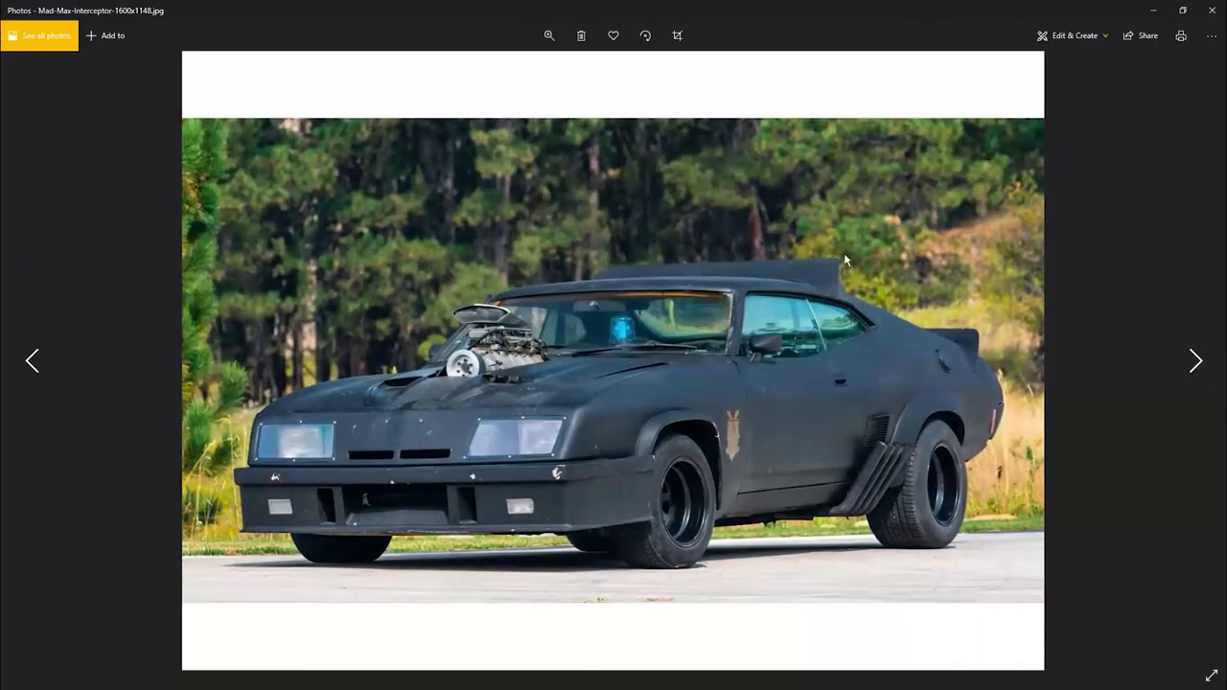
scroll(843, 254, up, 2)
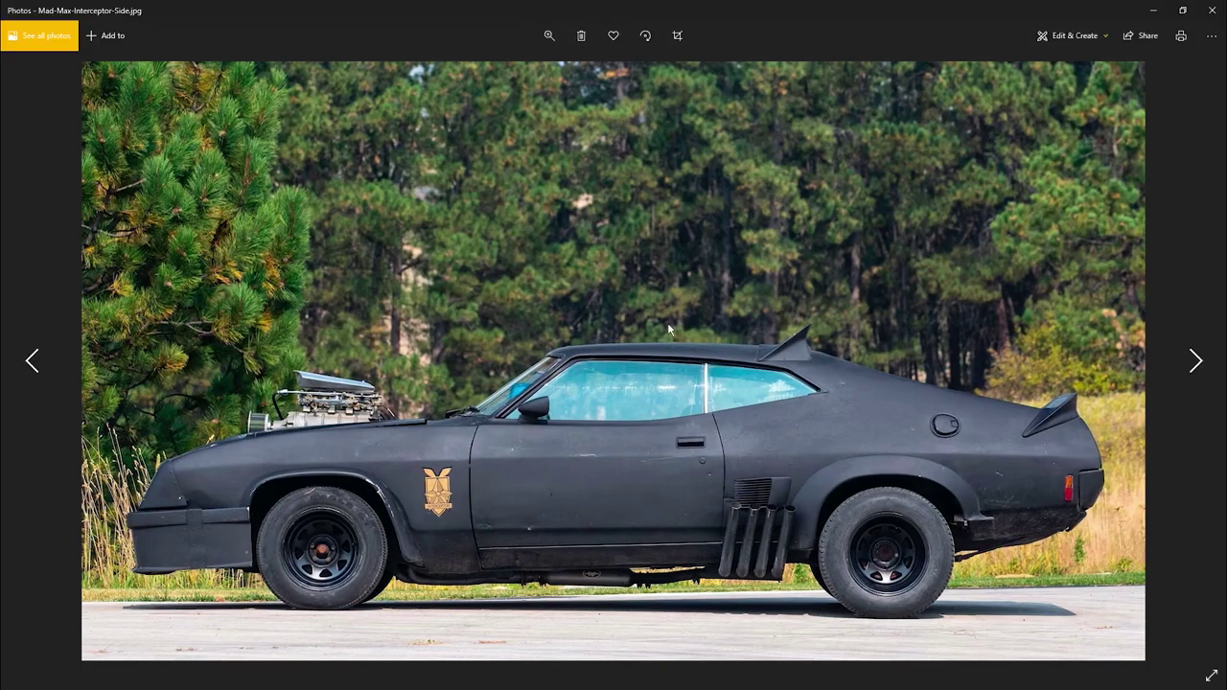
ctrl+scroll(809, 337, up, 3)
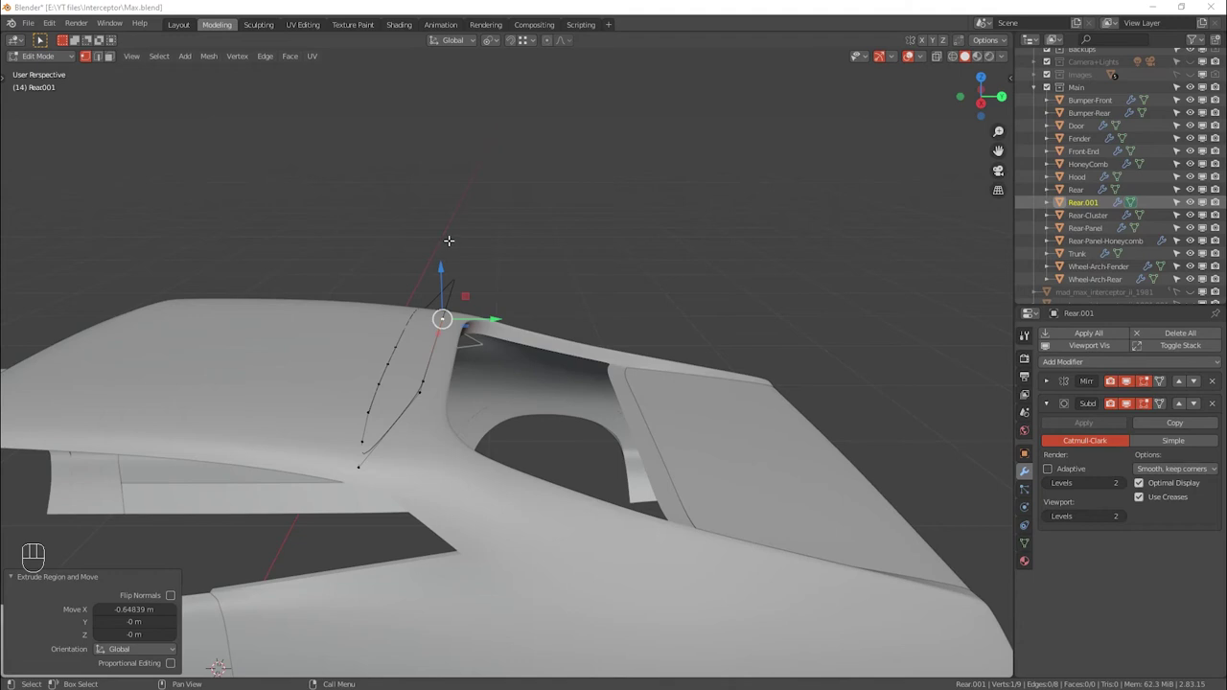
- Add three loop cuts to the long rear edge of the roof outline
middle_drag(435, 397, 214, 317)
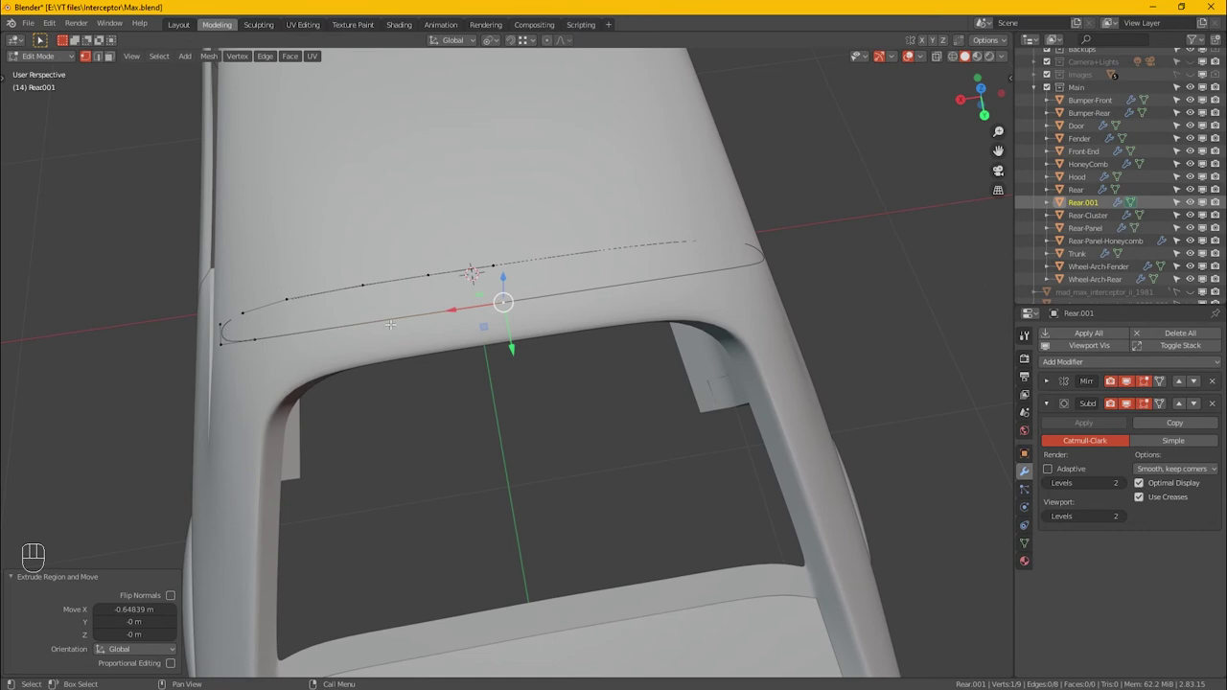
key(ctrl+r)
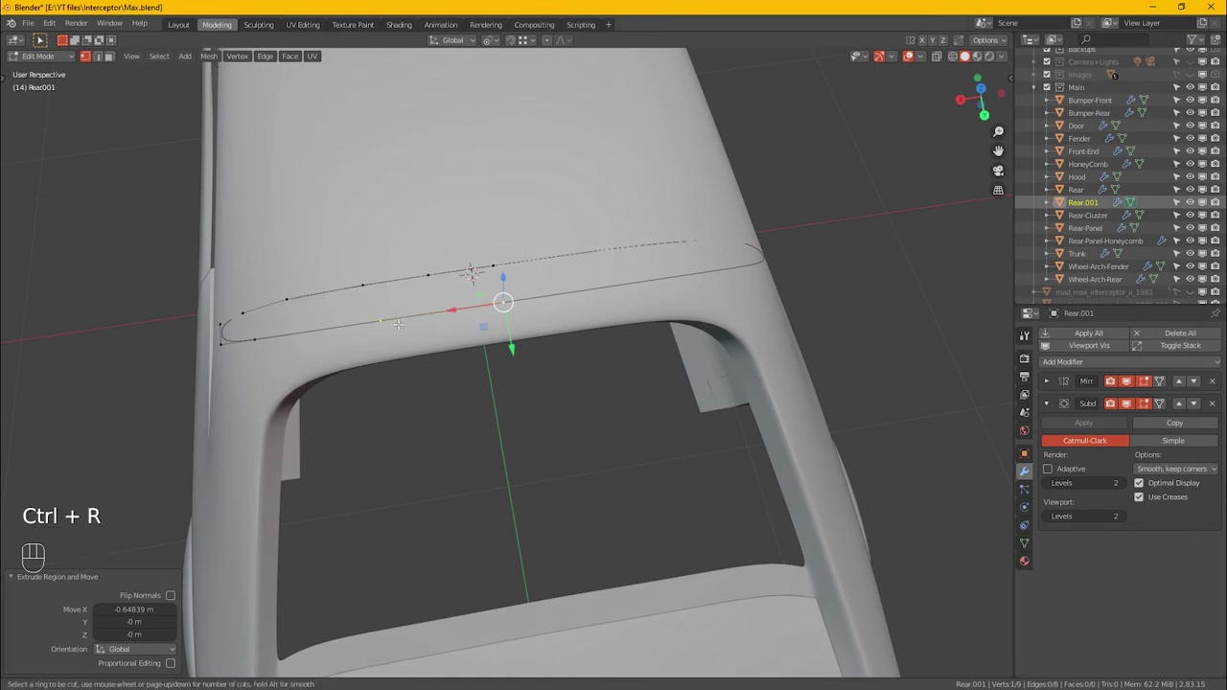
scroll(398, 324, up, 1)
double_click(398, 324)
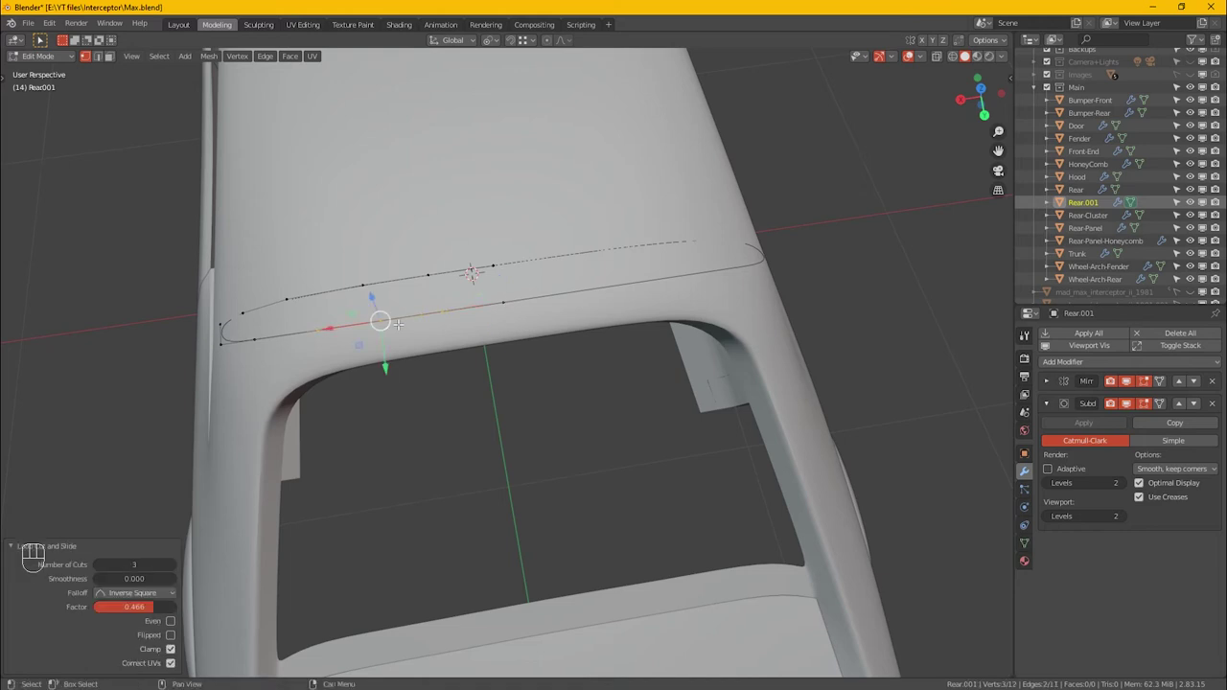
- Fill the four corner vertices with a face, and fill the remaining gap between the front and rear edges up to the centreline
drag(181, 280, 276, 361)
key(f)
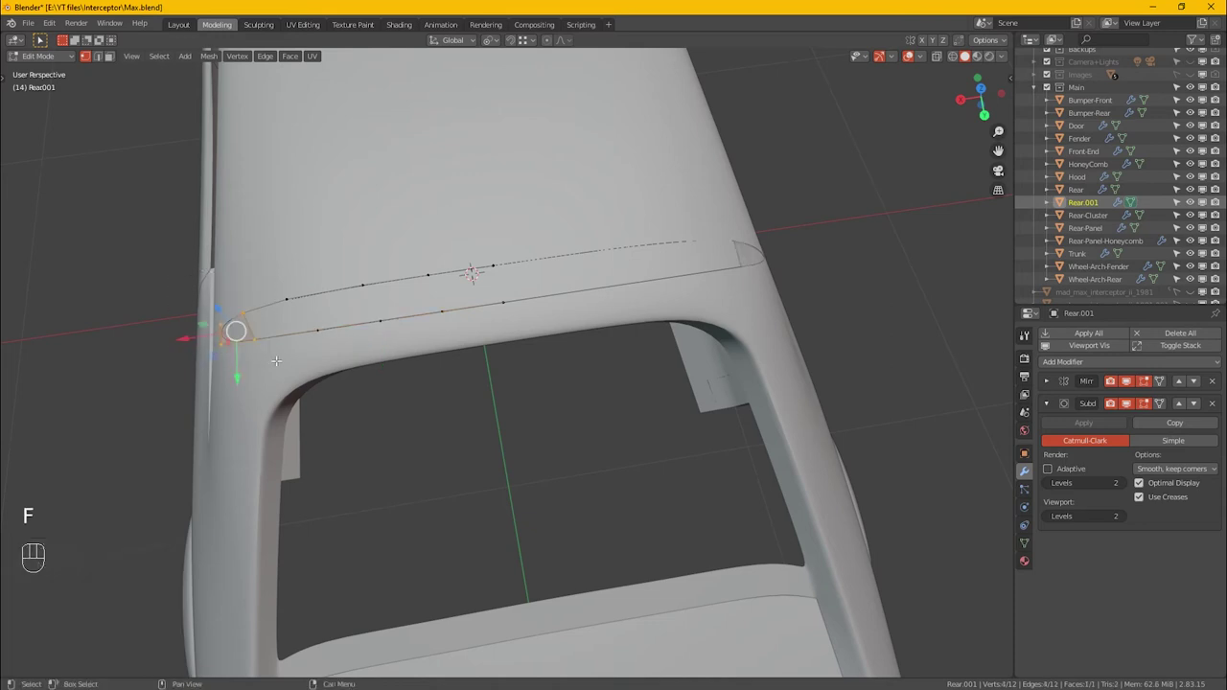
key(2)
click(247, 326)
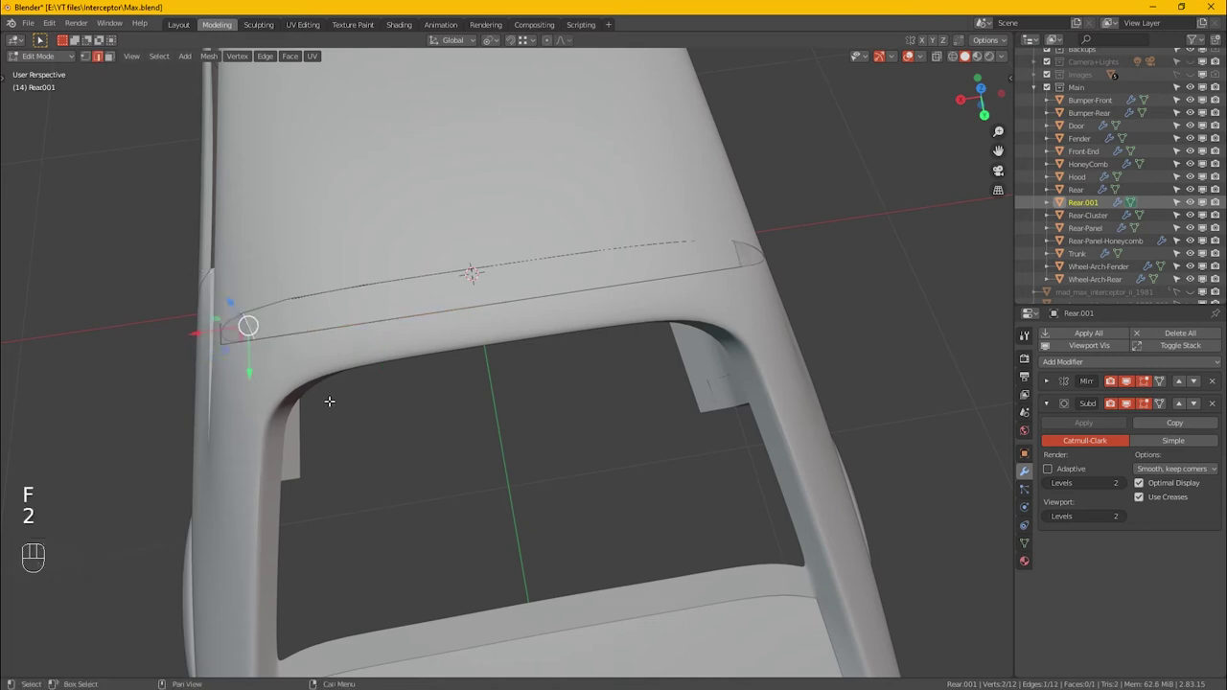
key(f)
key(f)
key(f)
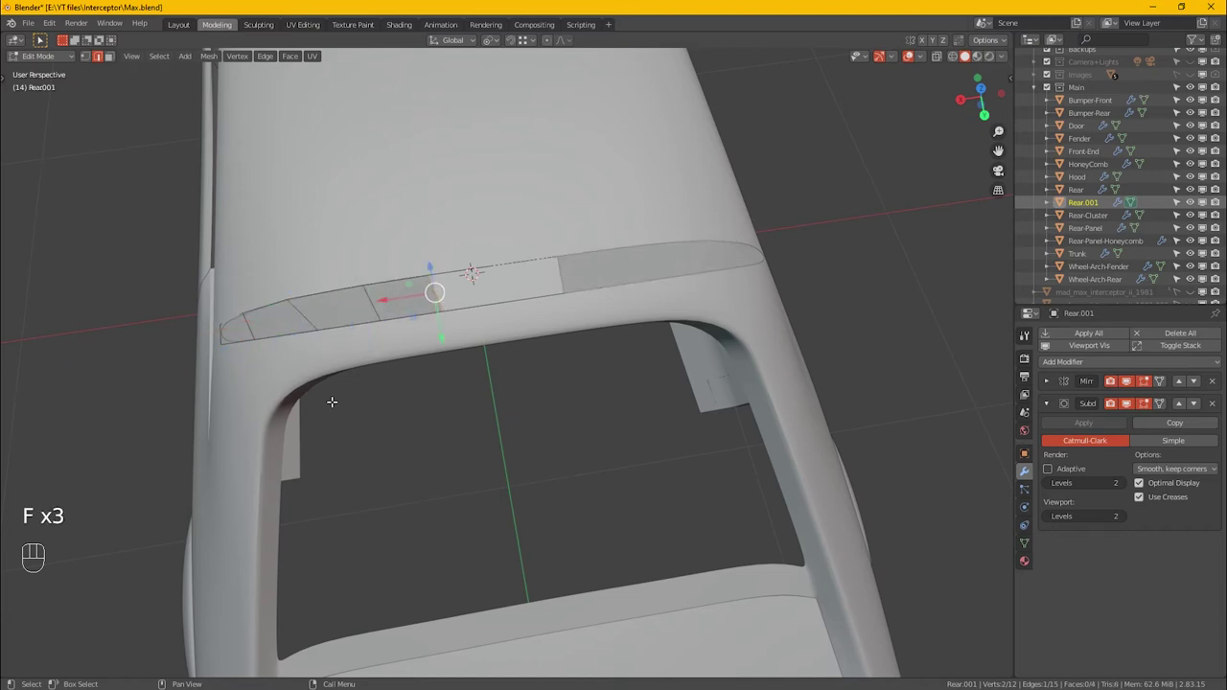
key(f)
- Slide two rear-edge vertices outward along the edge to align them with the front vertices, using a factor of about 0.10 for the second
alt+drag(310, 427, 395, 446)
key(1)
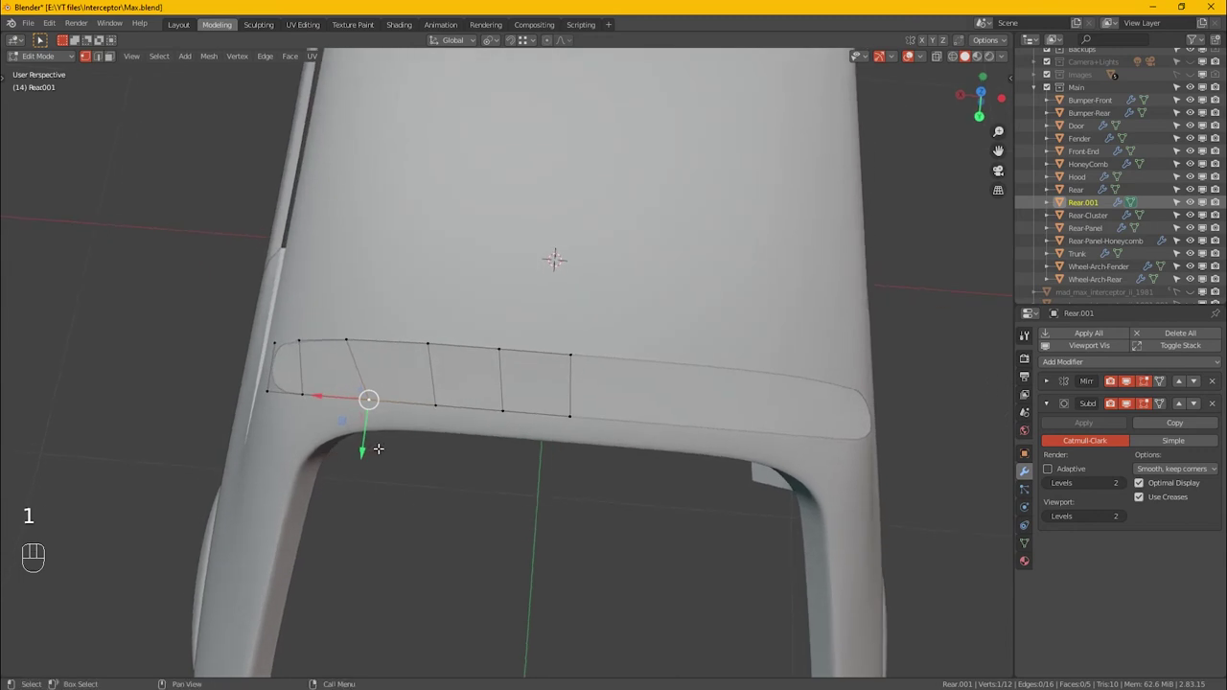
key(g)
key(g)
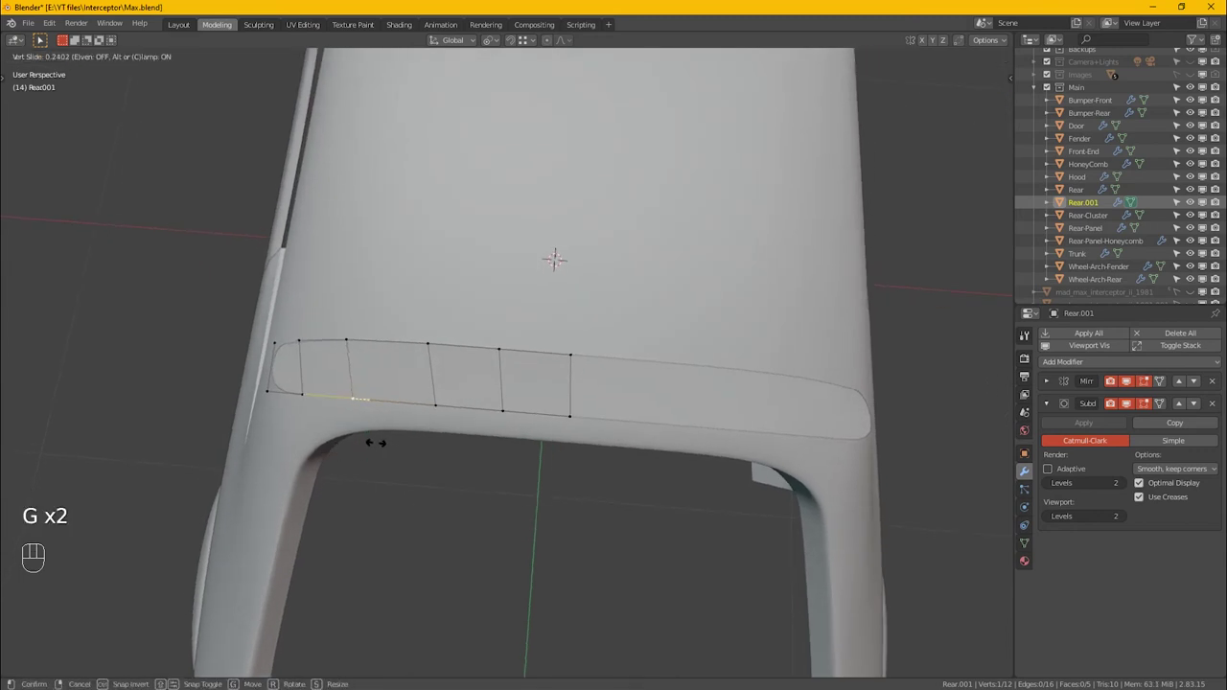
click(394, 439)
click(437, 406)
key(g)
key(g)
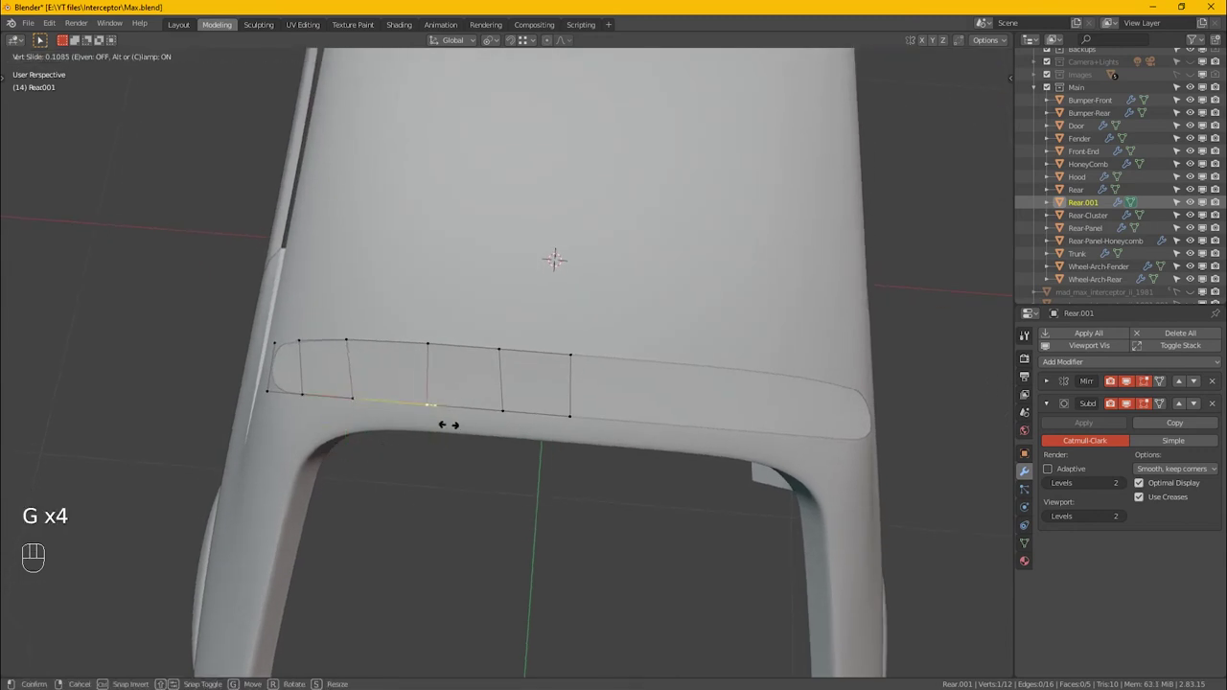
click(449, 425)
- Add one lengthwise loop cut across the spoiler faces and slide it toward the front base edge
alt+drag(449, 425, 394, 418)
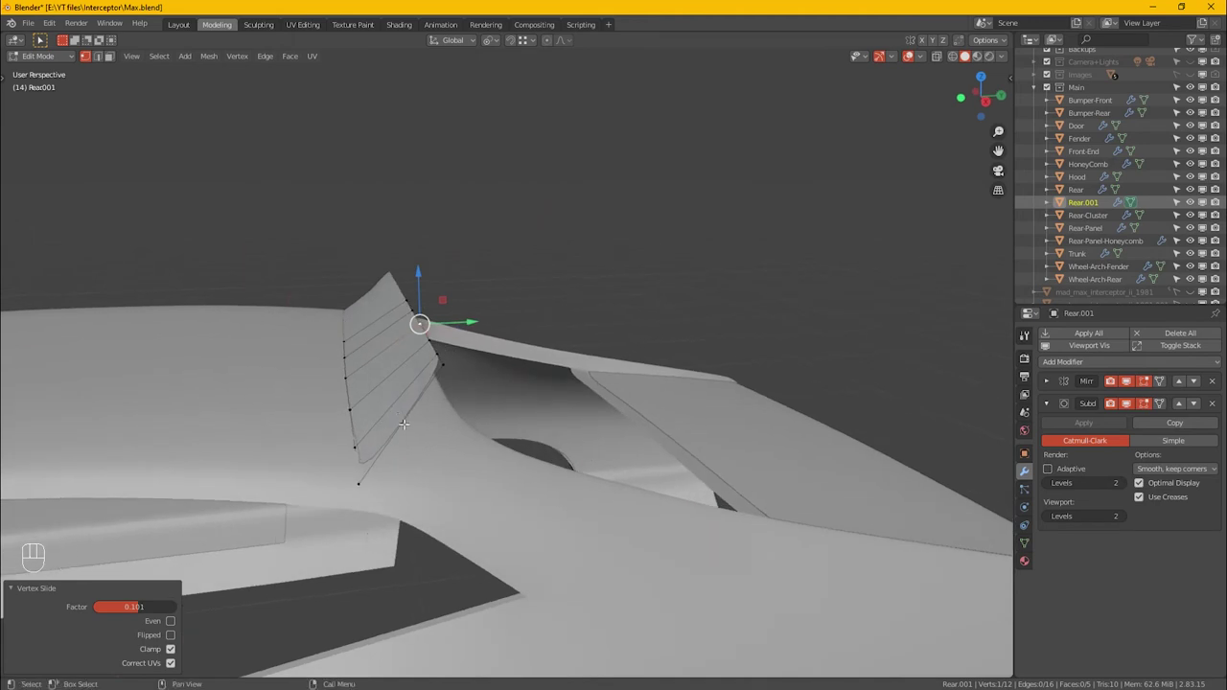
alt+drag(385, 439, 400, 419)
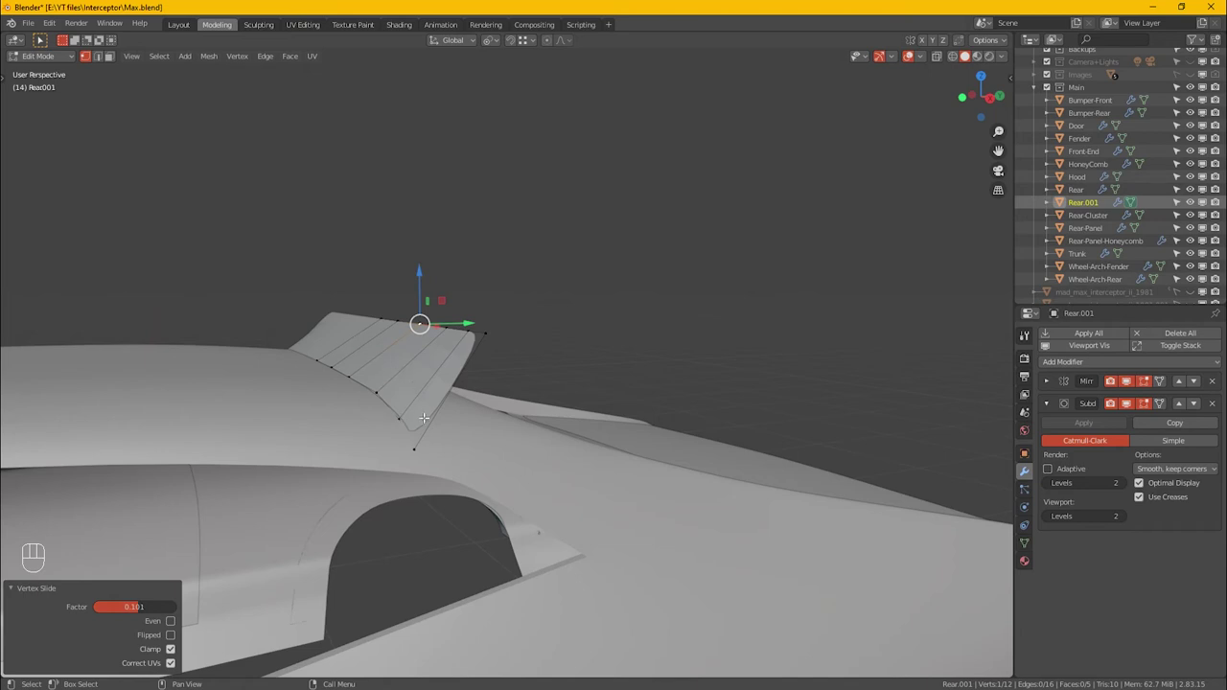
alt+drag(416, 438, 416, 402)
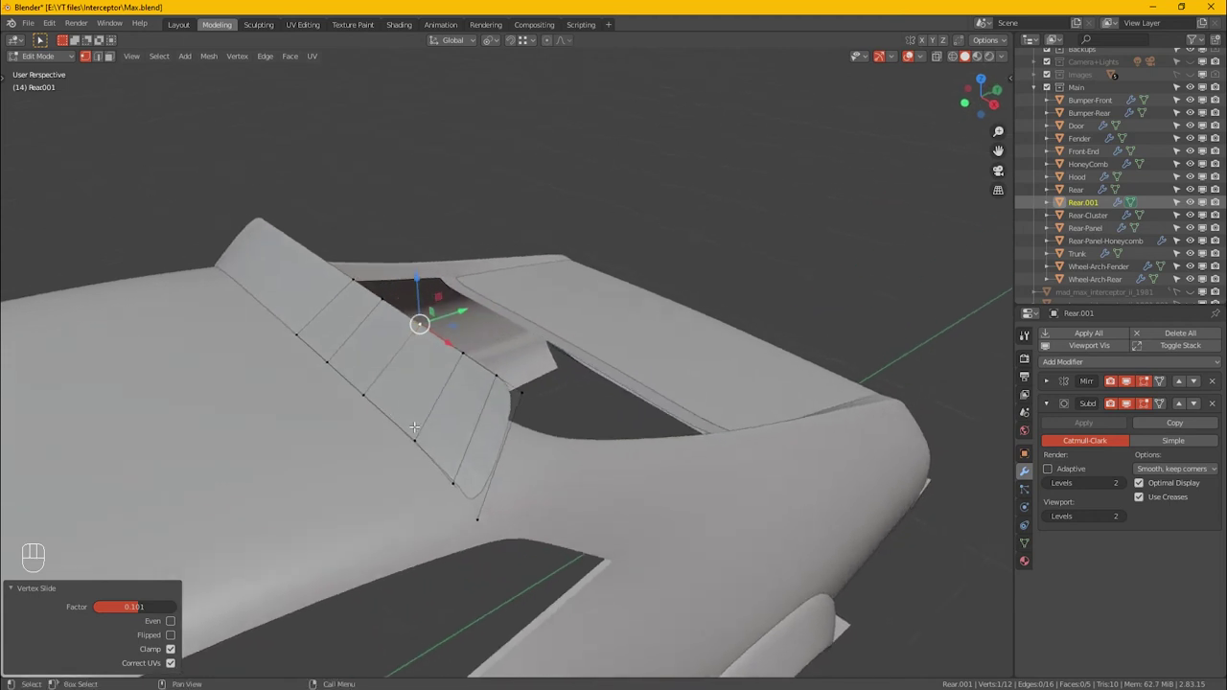
key(ctrl+r)
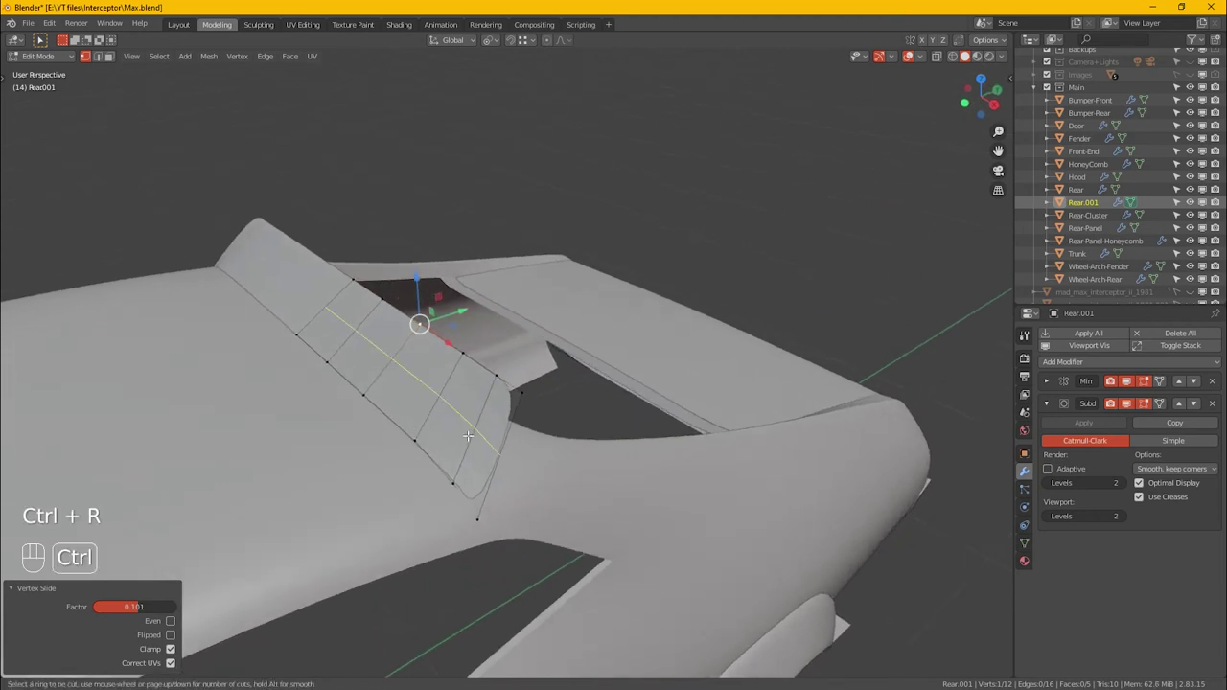
click(466, 439)
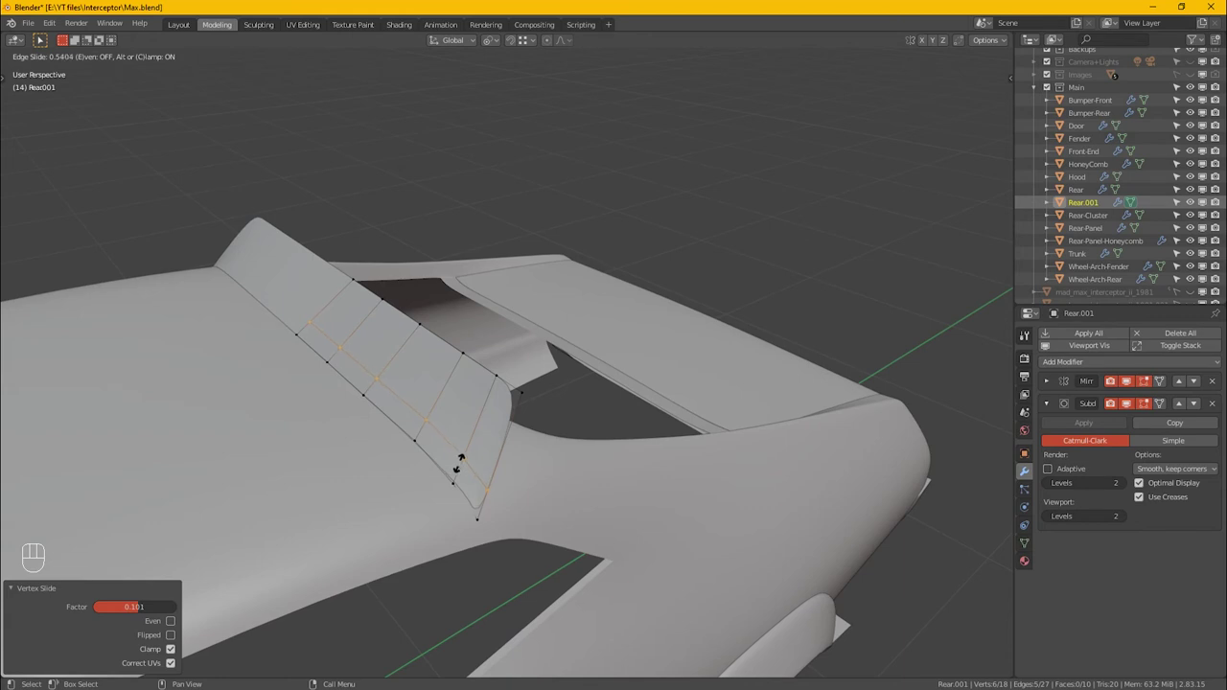
click(470, 464)
- Select the spoiler's inner lengthwise loop and lower it about 0.024 m in Z
alt+drag(472, 467, 372, 431)
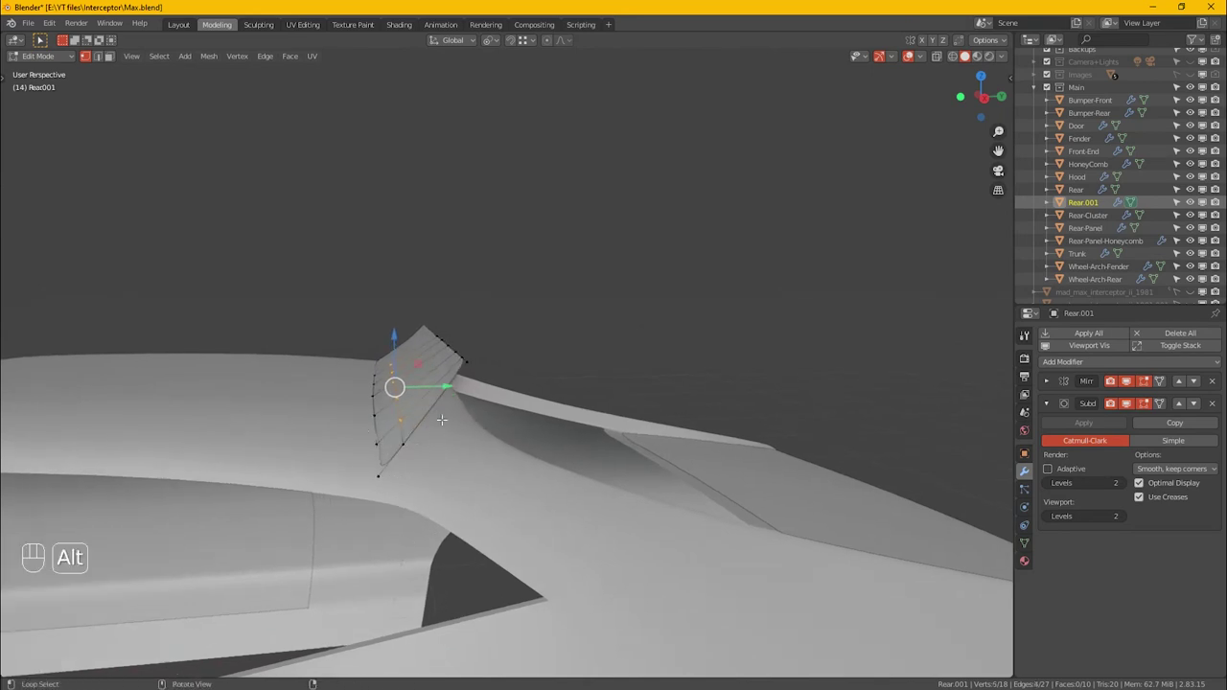
drag(402, 349, 407, 365)
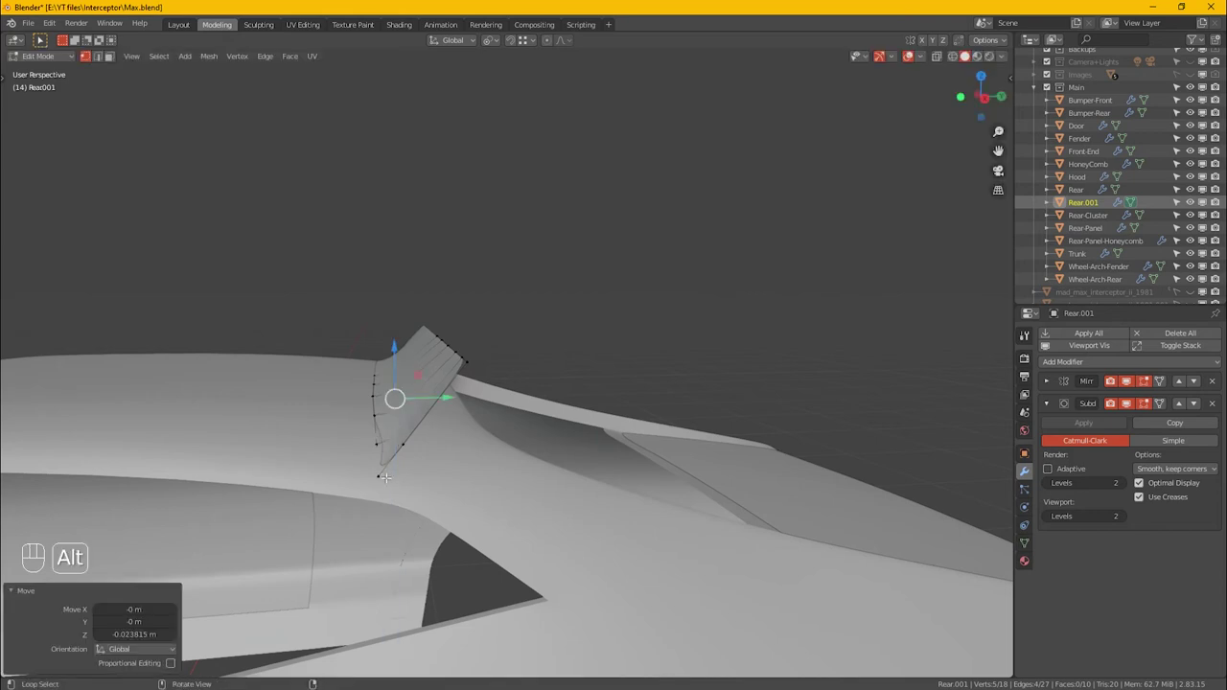
alt+drag(387, 482, 384, 477)
- Apply smooth shading to the Rear.001 spoiler and return to Edit Mode
alt+drag(376, 427, 457, 434)
key(Tab)
right_click(437, 357)
click(430, 358)
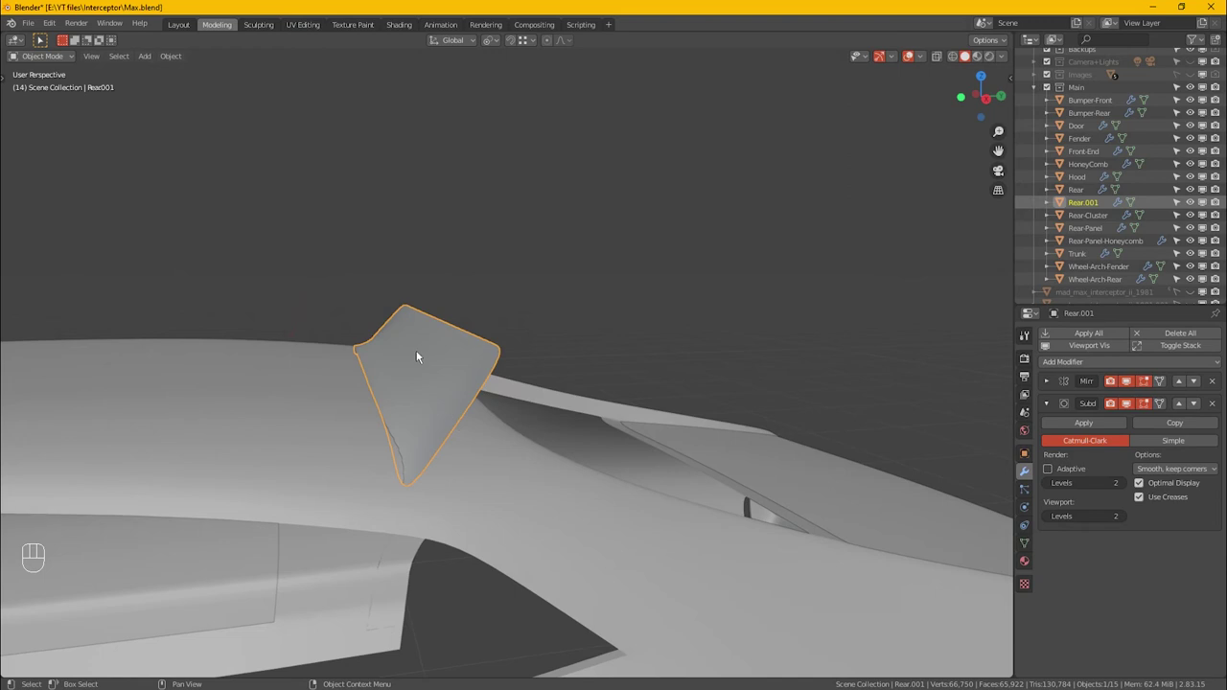
key(Tab)
key(Tab)
right_click(417, 359)
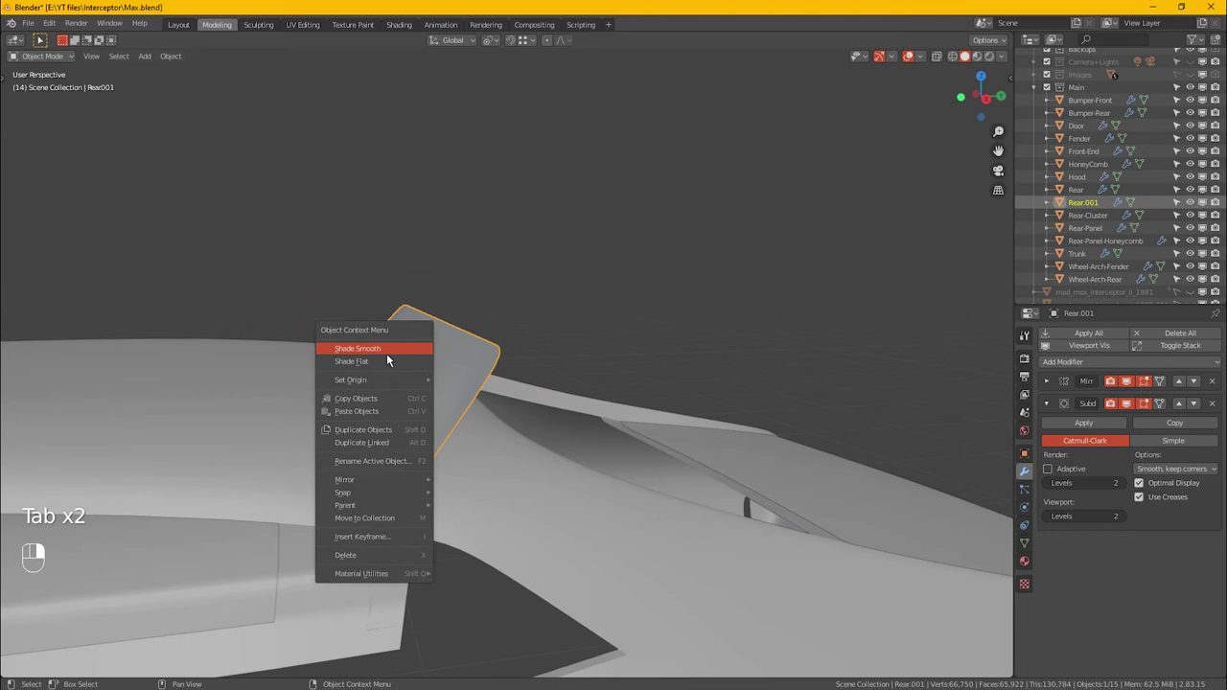
click(388, 353)
key(Tab)
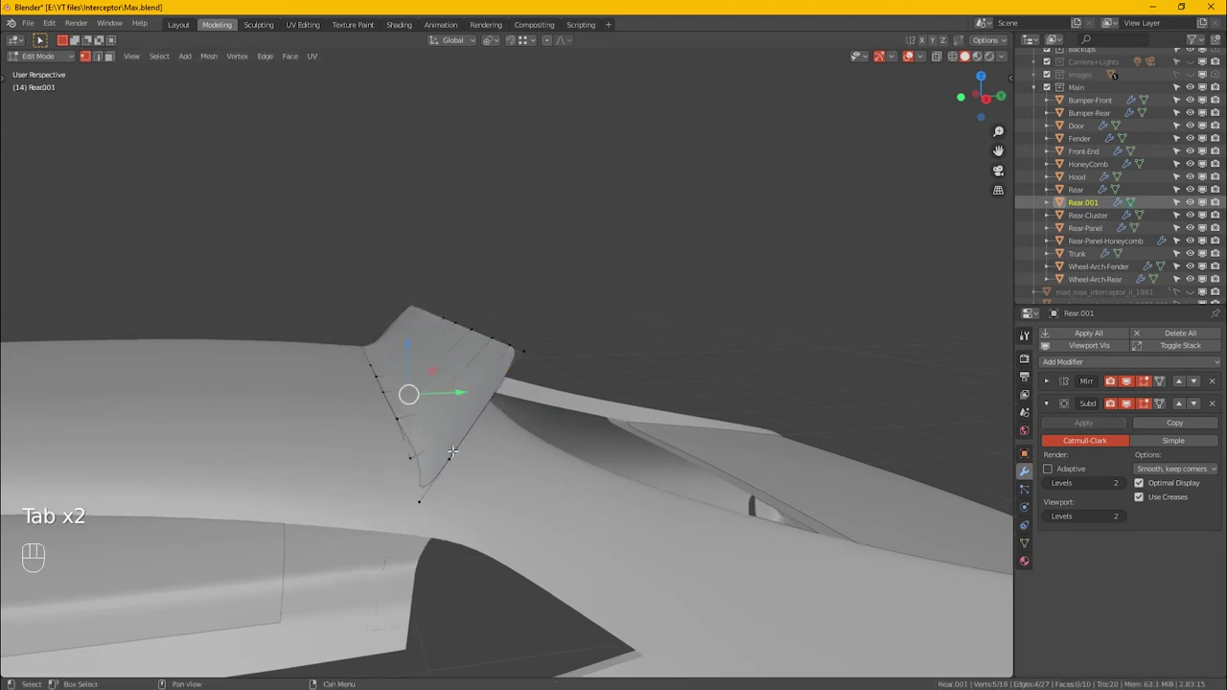
- Select the spoiler's front base edge loop, raise it about 0.011 m in Z and inspect how it meets the roof
click(414, 465)
mouse_move(416, 466)
alt+middle_down()
mouse_move(531, 487)
mouse_move(441, 483)
mouse_move(422, 460)
alt+middle_up()
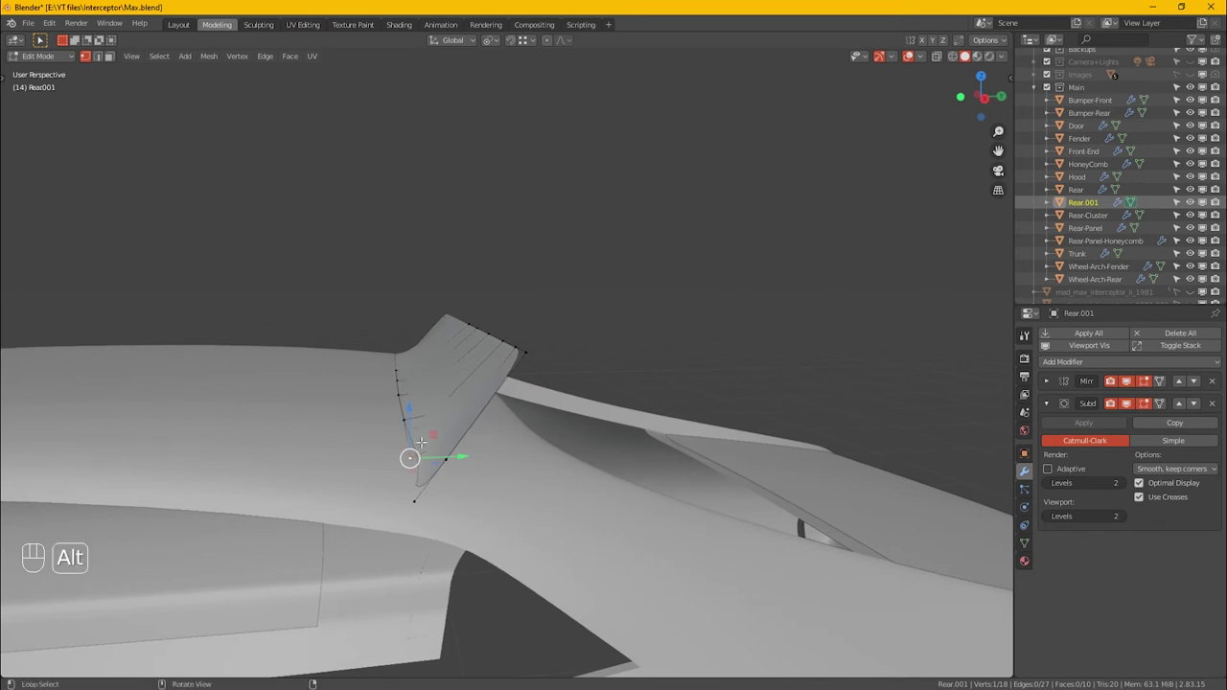
alt+click(406, 414)
alt+middle_drag(403, 419, 396, 378)
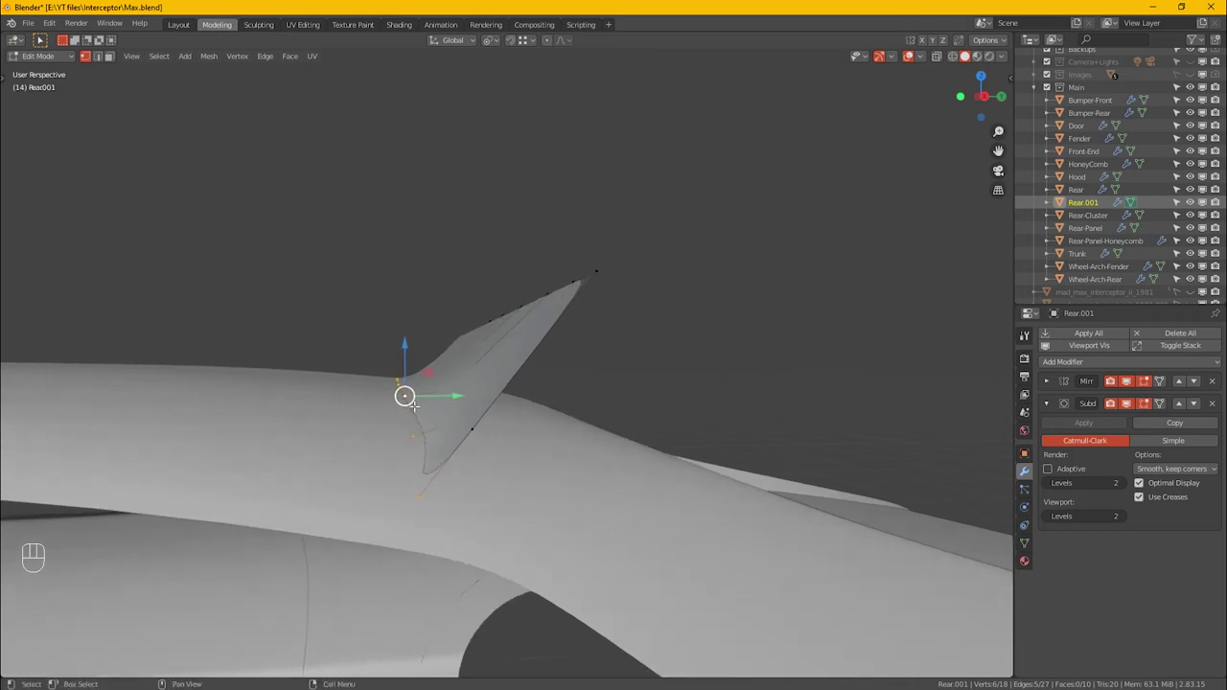
drag(410, 361, 416, 348)
mouse_move(518, 404)
alt+middle_down()
mouse_move(483, 403)
mouse_move(509, 405)
alt+middle_up()
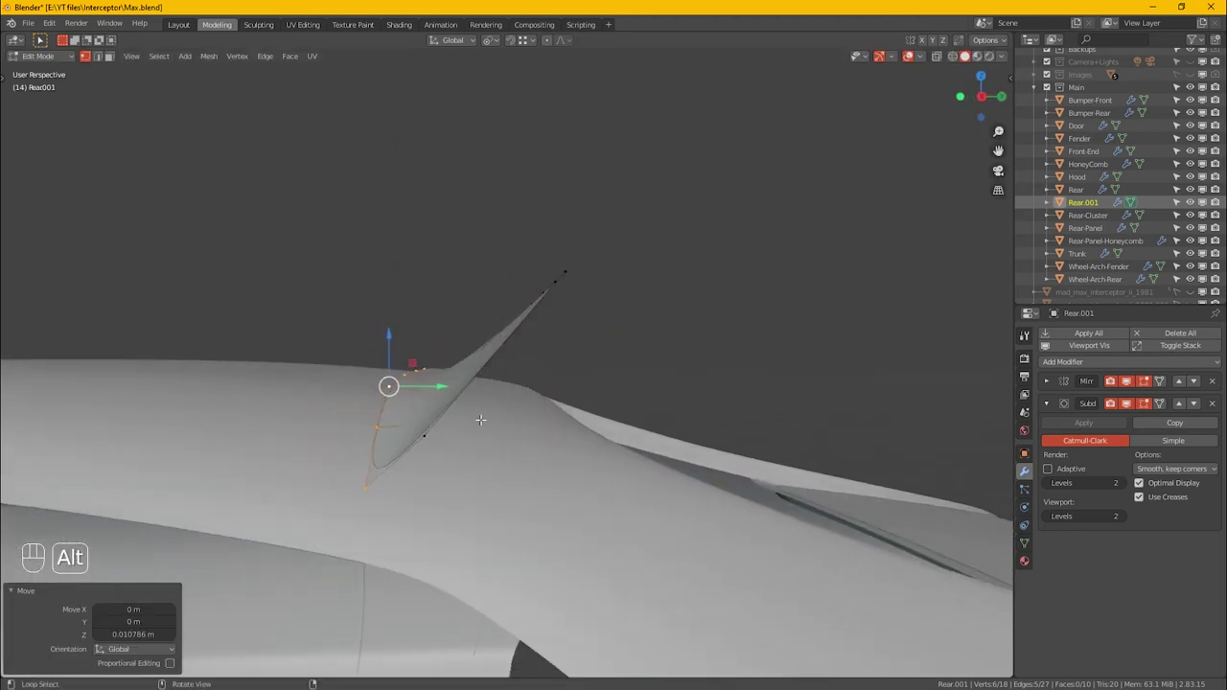
alt+middle_drag(416, 455, 425, 481)
alt+middle_drag(485, 445, 546, 430)
- Select the spoiler's top edge down to its outer base corner and extrude it about 0.008 m rearward in Y
click(493, 262)
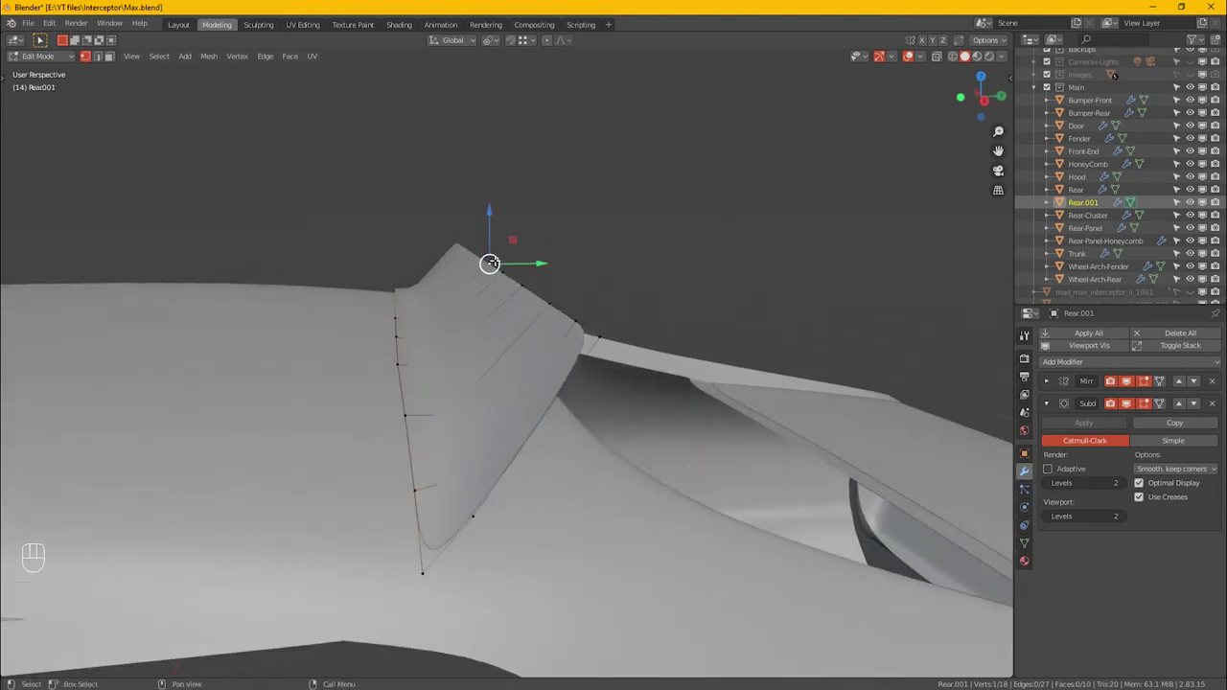
ctrl+click(602, 337)
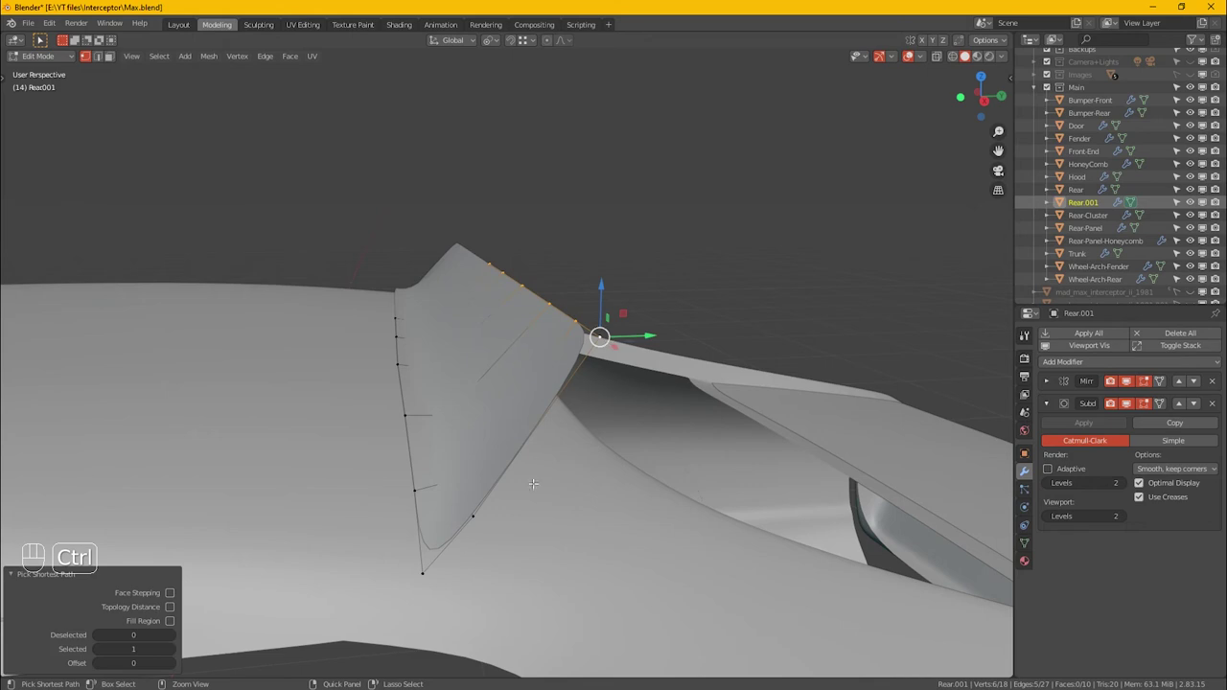
ctrl+click(423, 572)
middle_drag(423, 573, 518, 487)
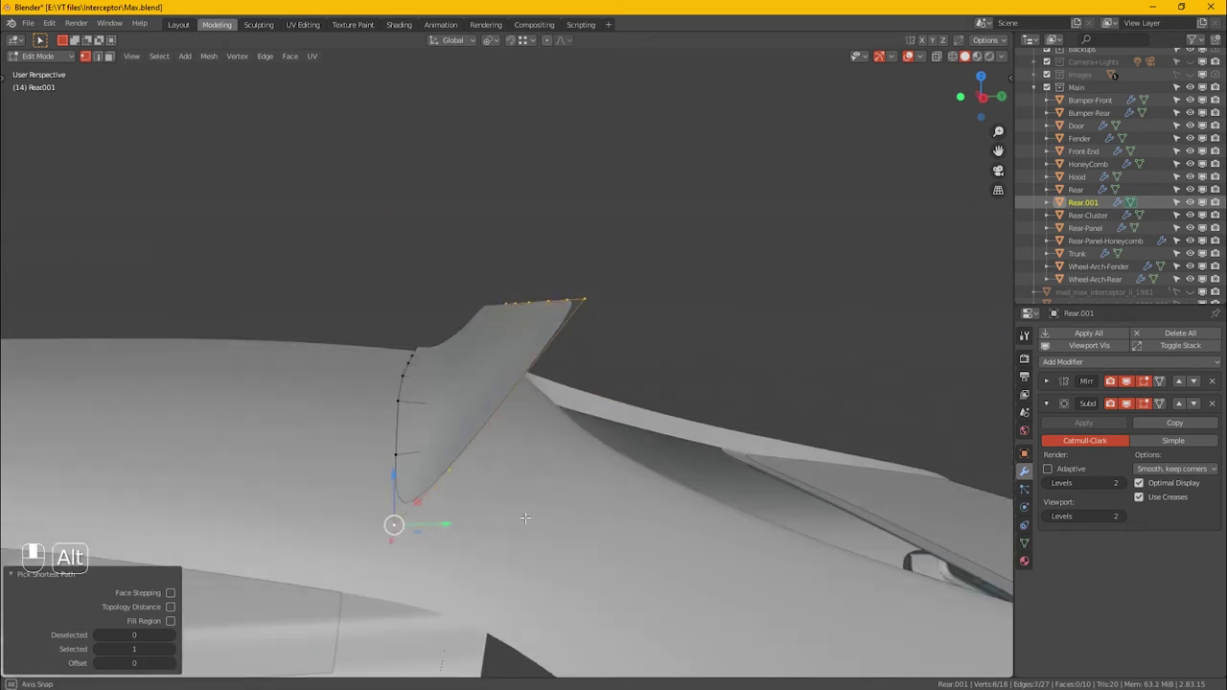
key(e)
key(y)
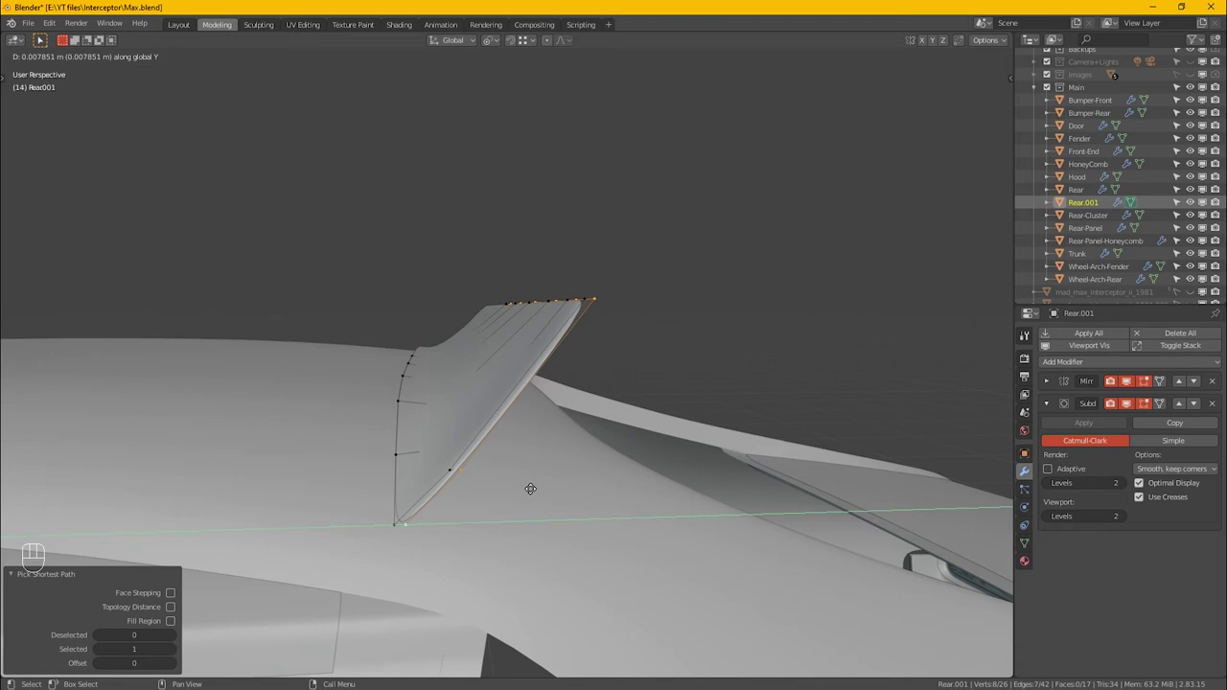
click(530, 489)
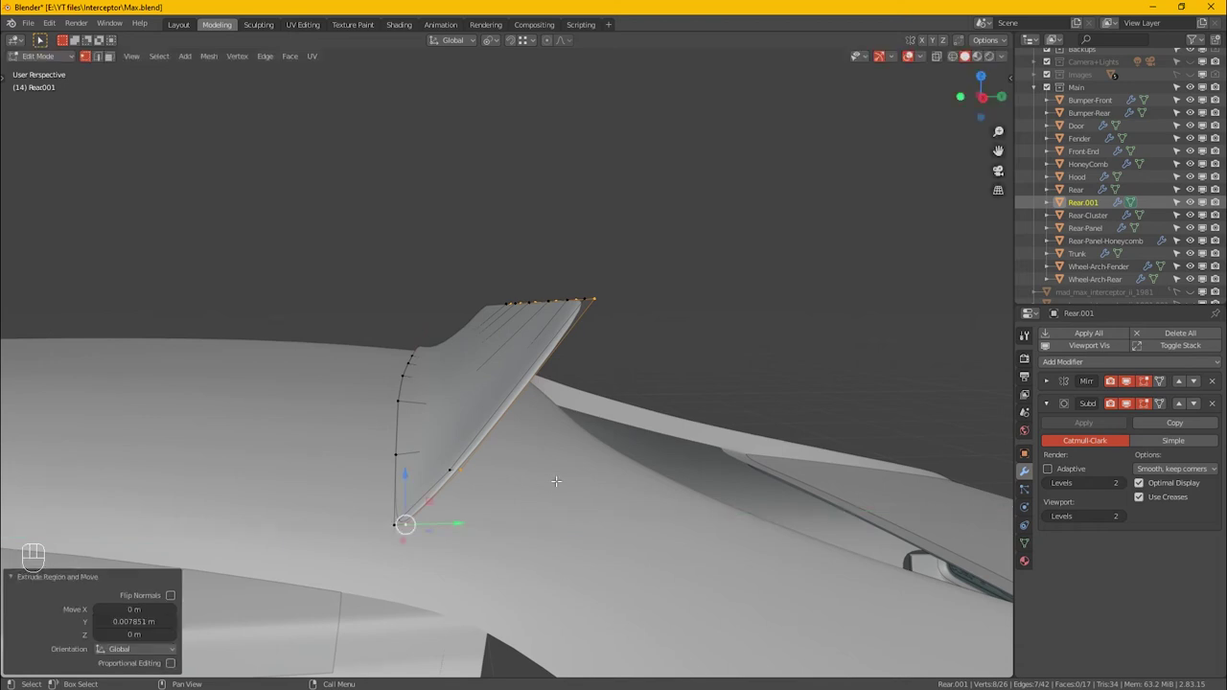
- Extrude the spoiler's new rear edge once more by about 0.016 m in Y
key(e)
key(y)
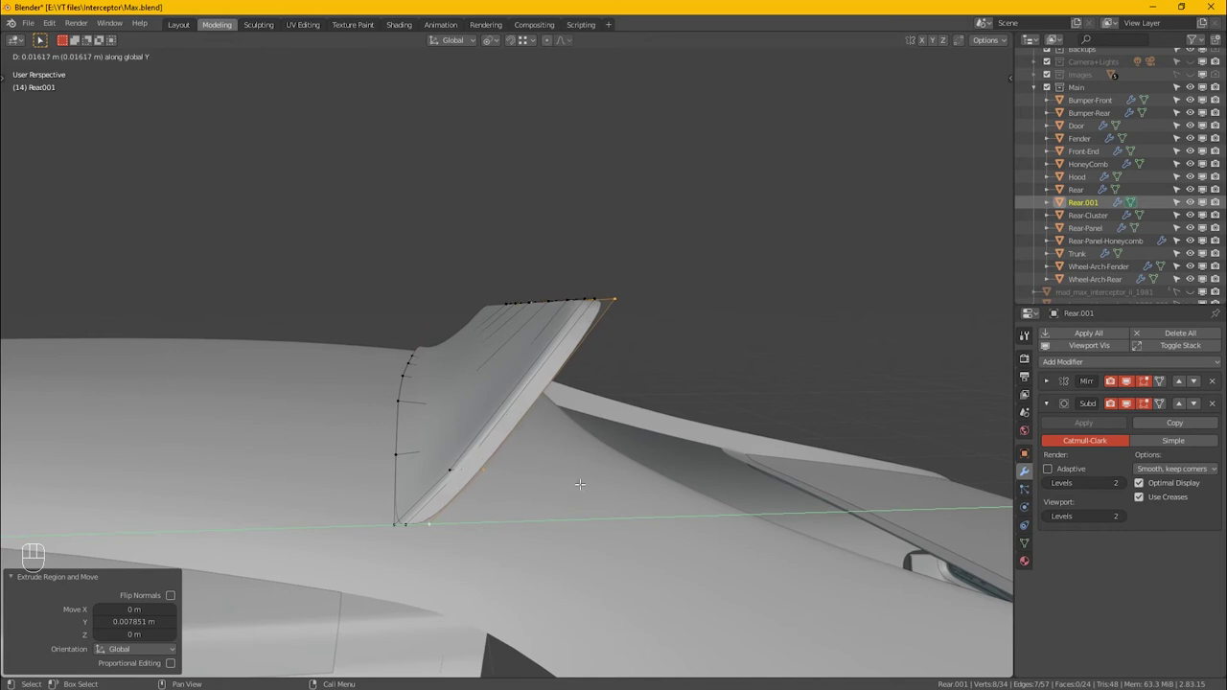
click(580, 484)
- Select the upper rear edge vertices and move them about -0.027 m in Y and -0.058 m in Z in right view
alt+drag(580, 484, 566, 319)
click(582, 273)
ctrl+click(563, 338)
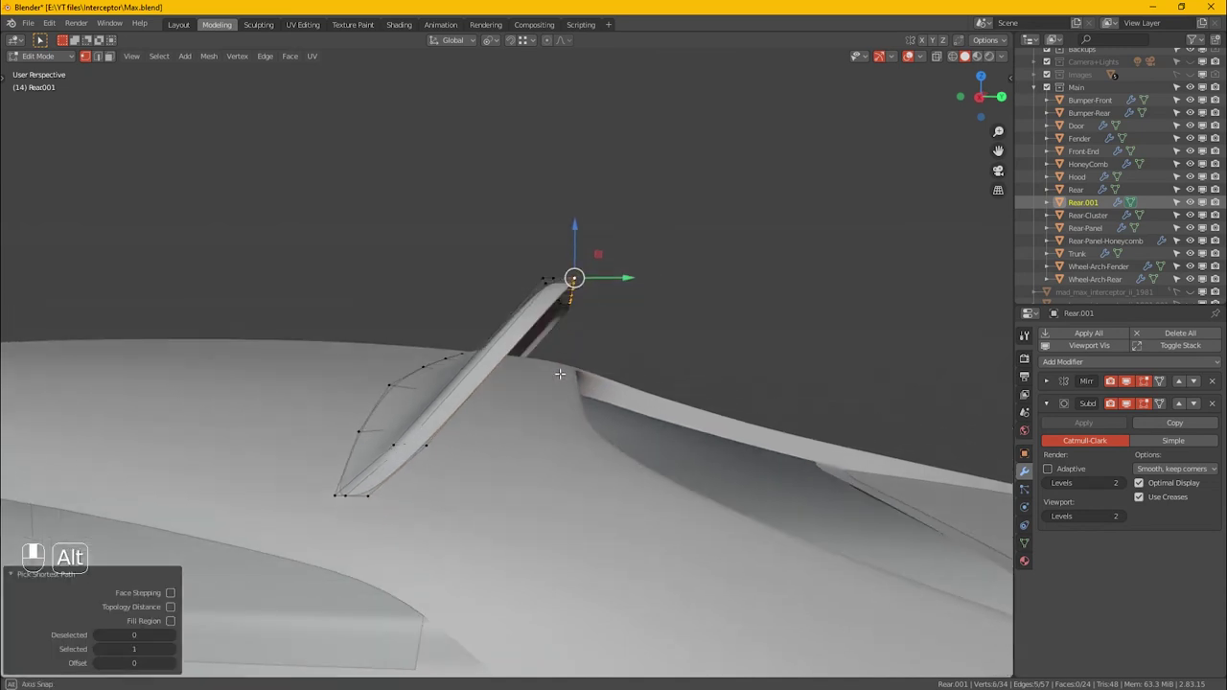
key(KP_3)
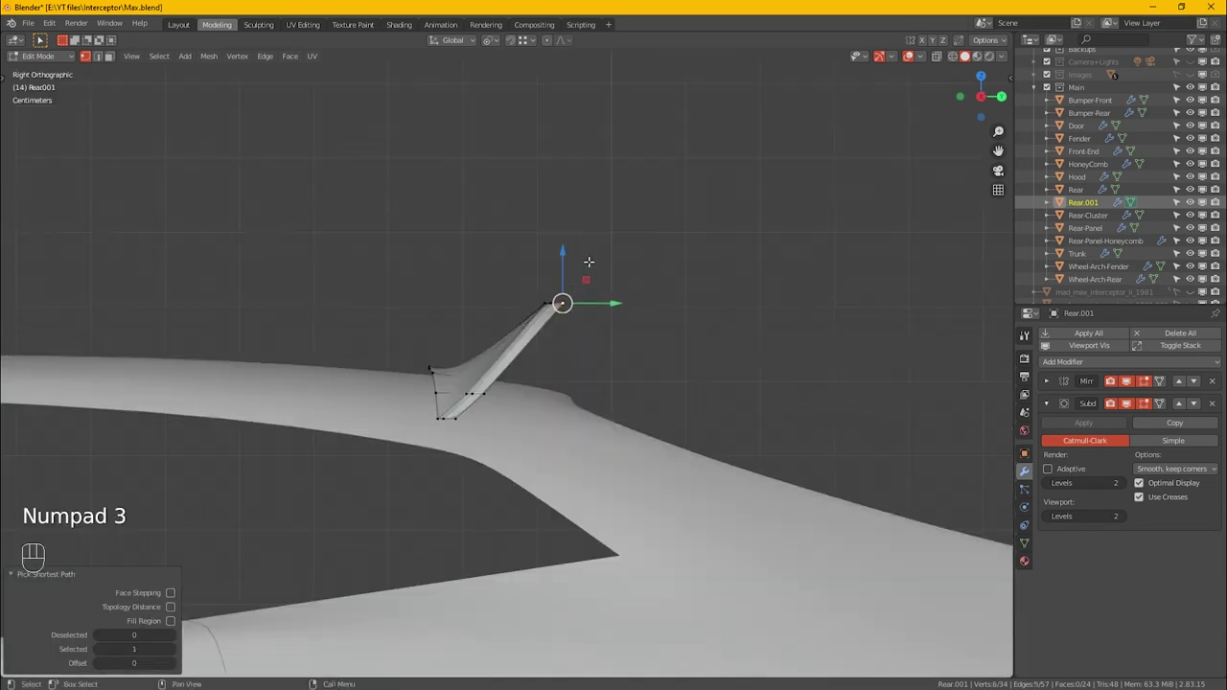
drag(594, 284, 575, 329)
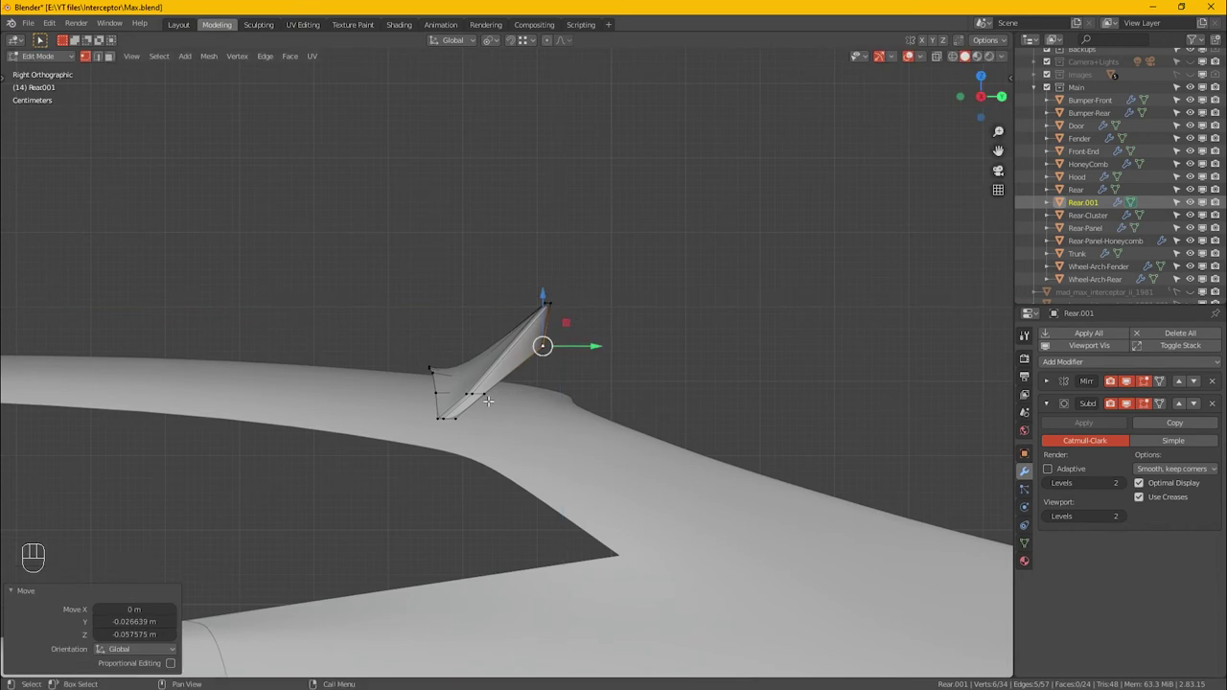
- Select the two lower rear vertices at the spoiler's outer end and shift them slightly along X
click(462, 425)
shift+click(493, 403)
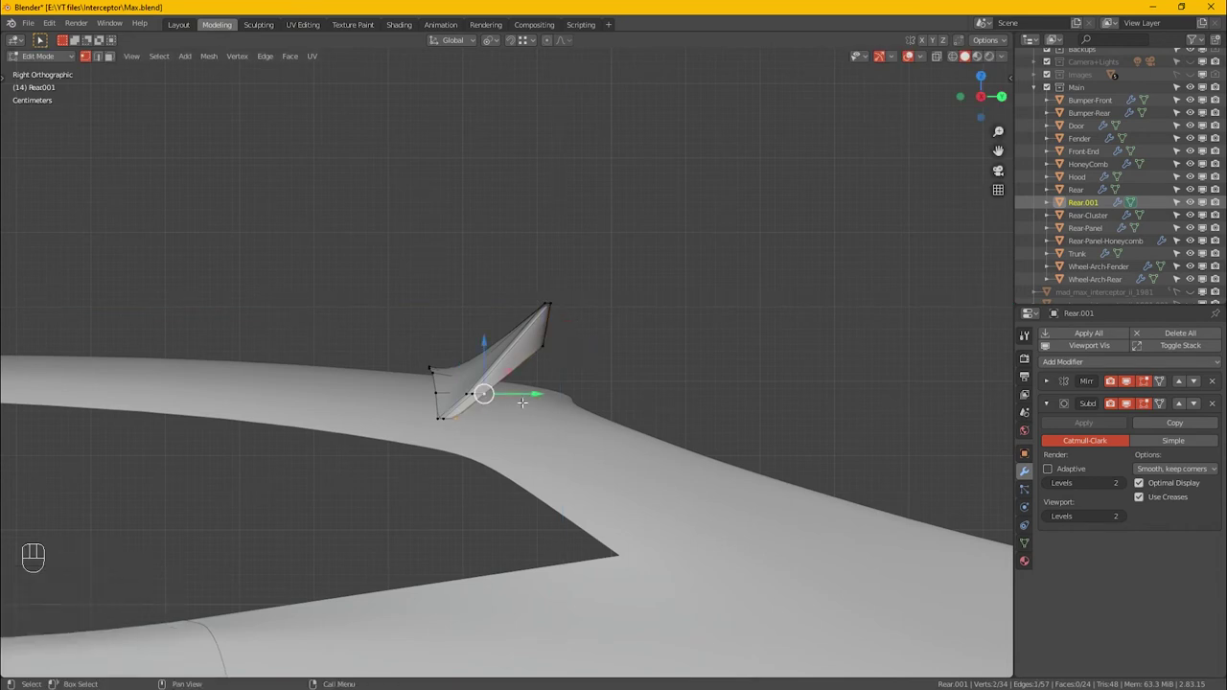
alt+drag(554, 409, 428, 444)
key(g)
key(x)
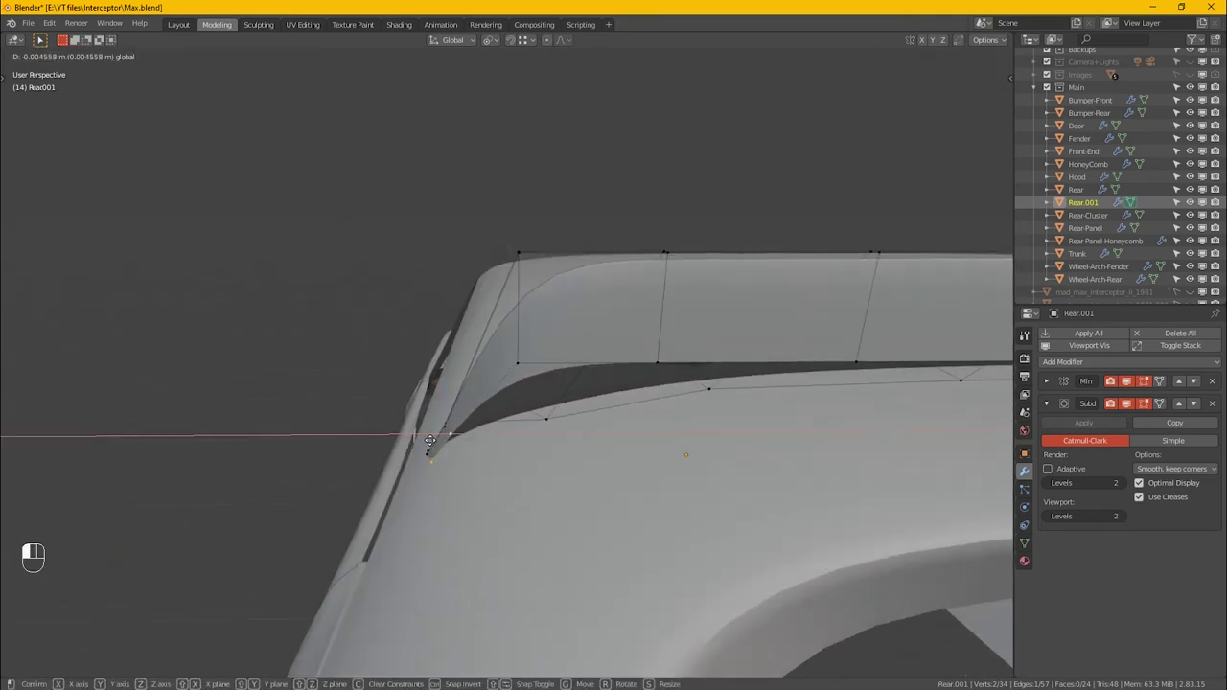
click(440, 443)
- Move the lower vertex at the spoiler's outer rear corner about -0.012 m in X
alt+drag(439, 443, 458, 460)
click(548, 371)
mouse_move(549, 374)
alt+mouse_down()
mouse_move(558, 386)
mouse_move(526, 377)
alt+mouse_up()
key(g)
key(x)
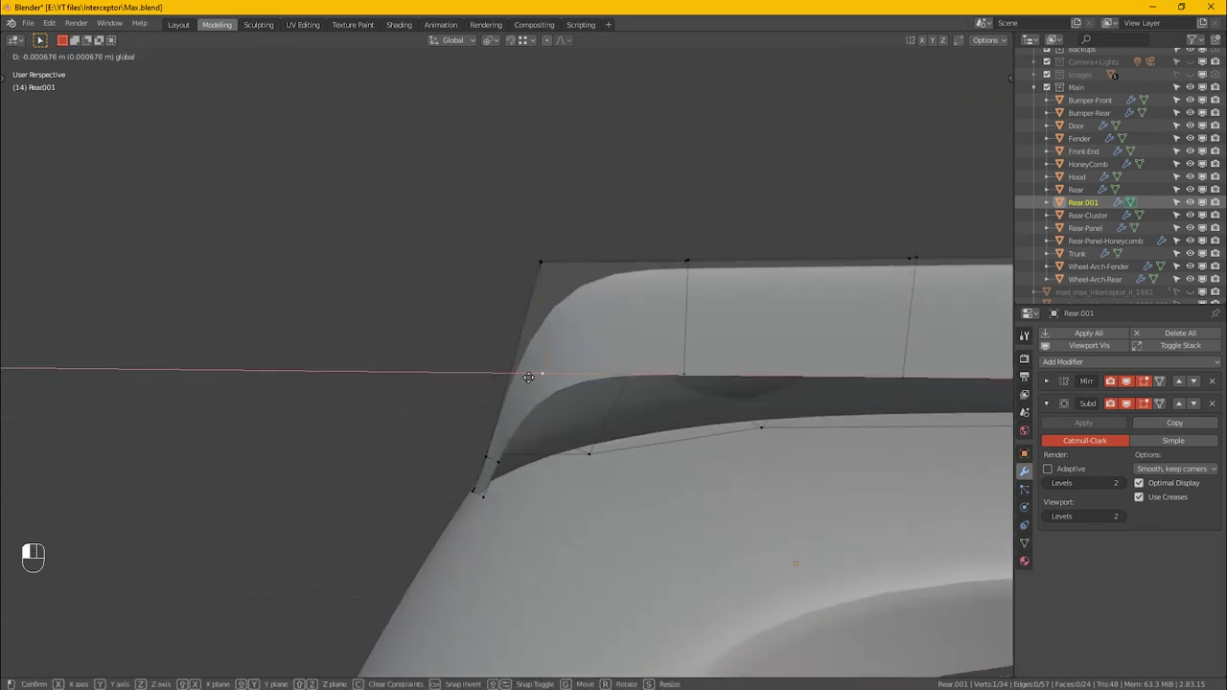
click(419, 432)
- Select the spoiler's lower rear edge path around the outer corner and extrude it about 0.034 m down in Z
alt+drag(419, 433, 576, 424)
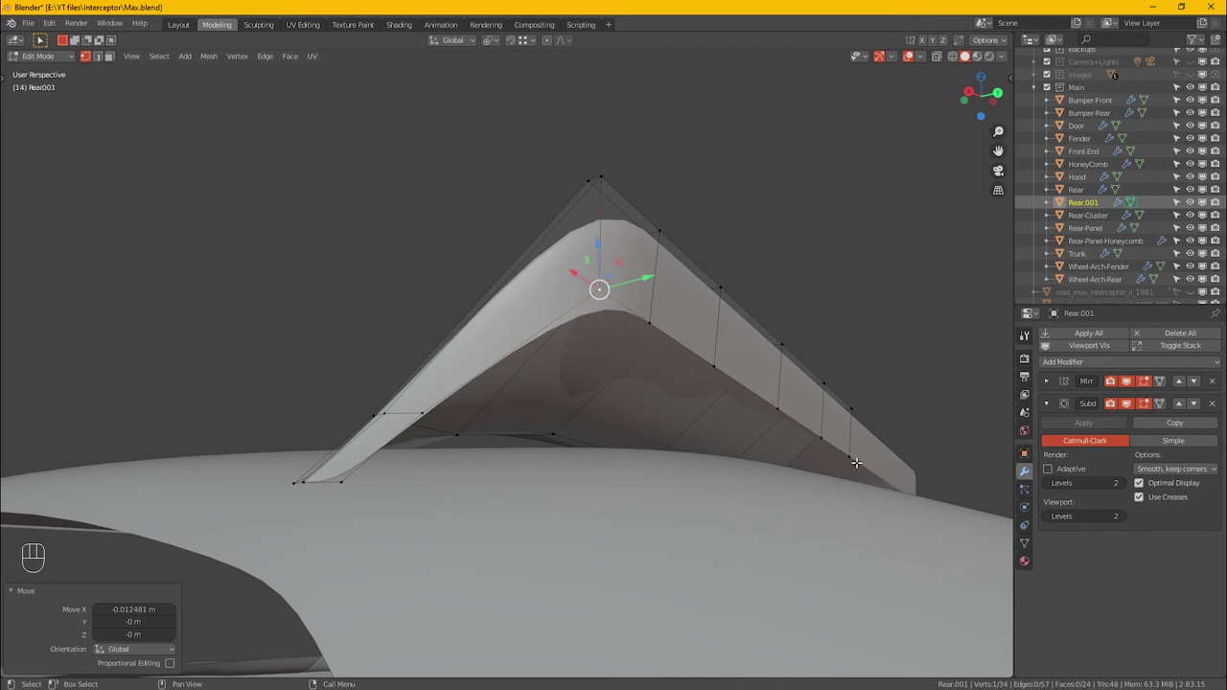
alt+drag(731, 441, 703, 394)
ctrl+click(604, 443)
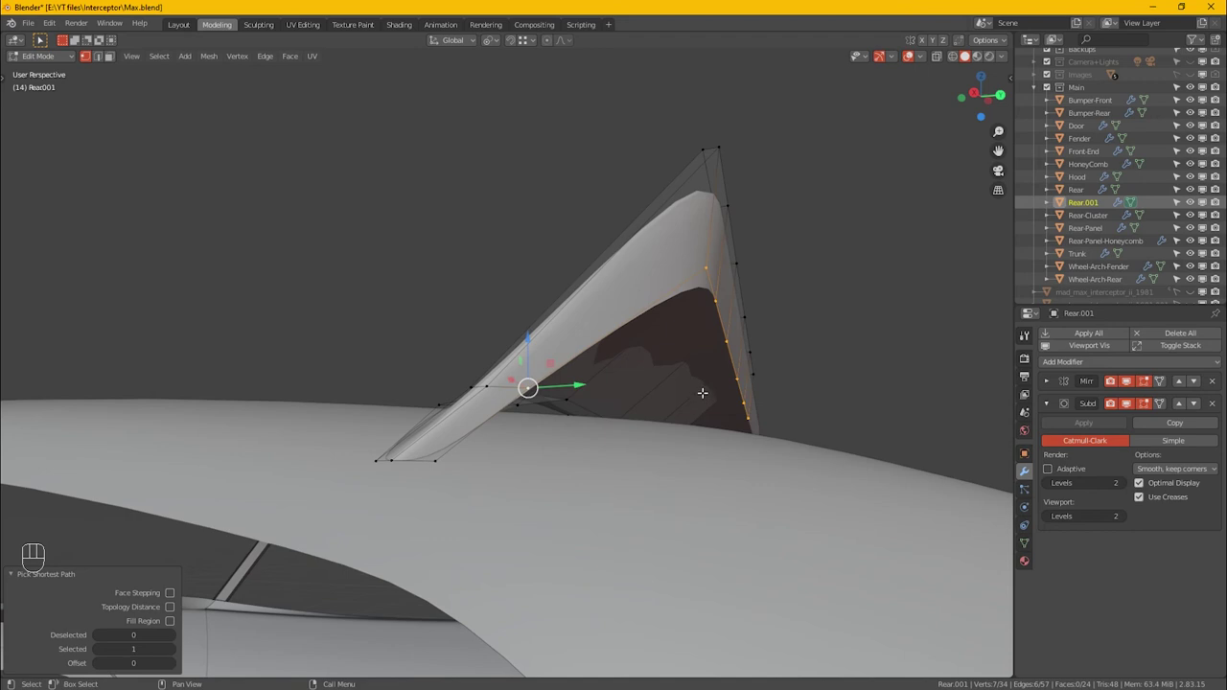
key(e)
key(z)
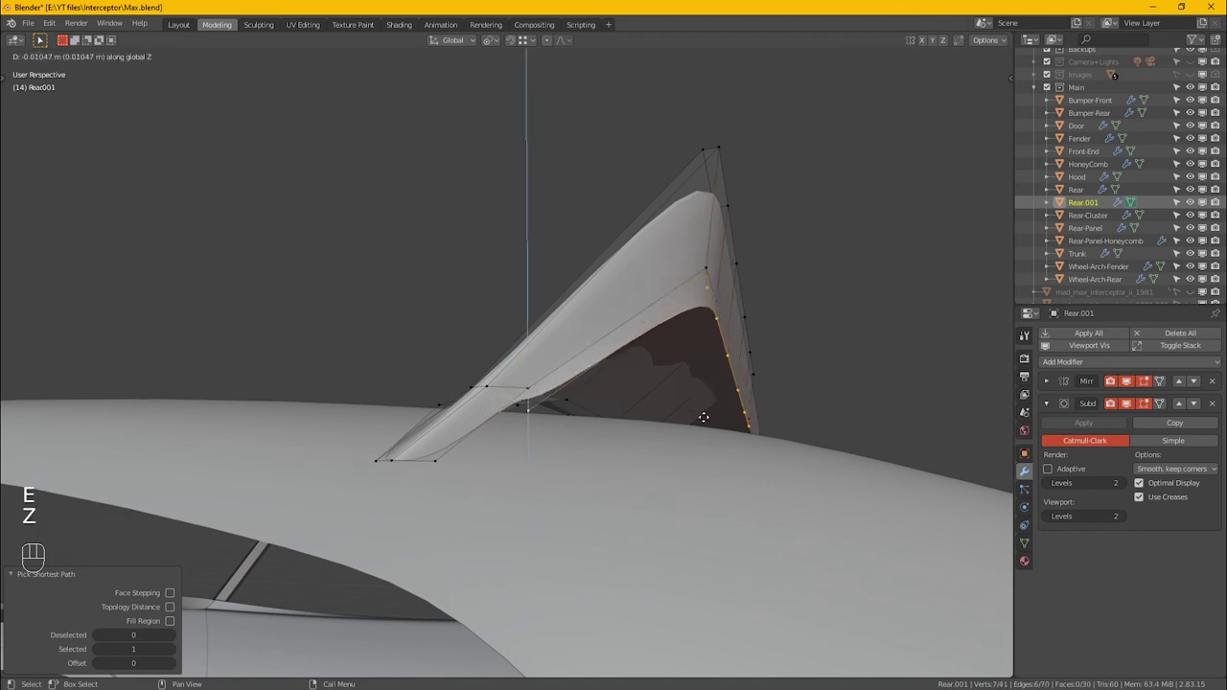
click(704, 464)
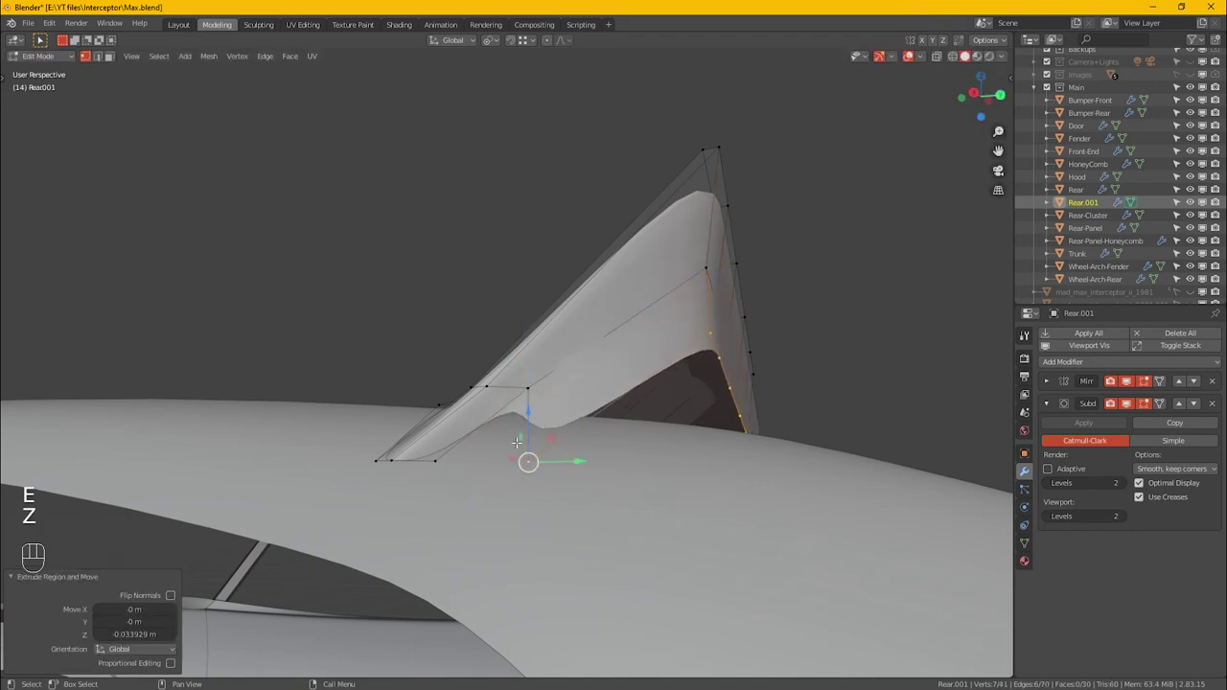
- Flatten the extruded bottom edge by scaling it to 0.226 in Z
alt+drag(637, 424, 824, 480)
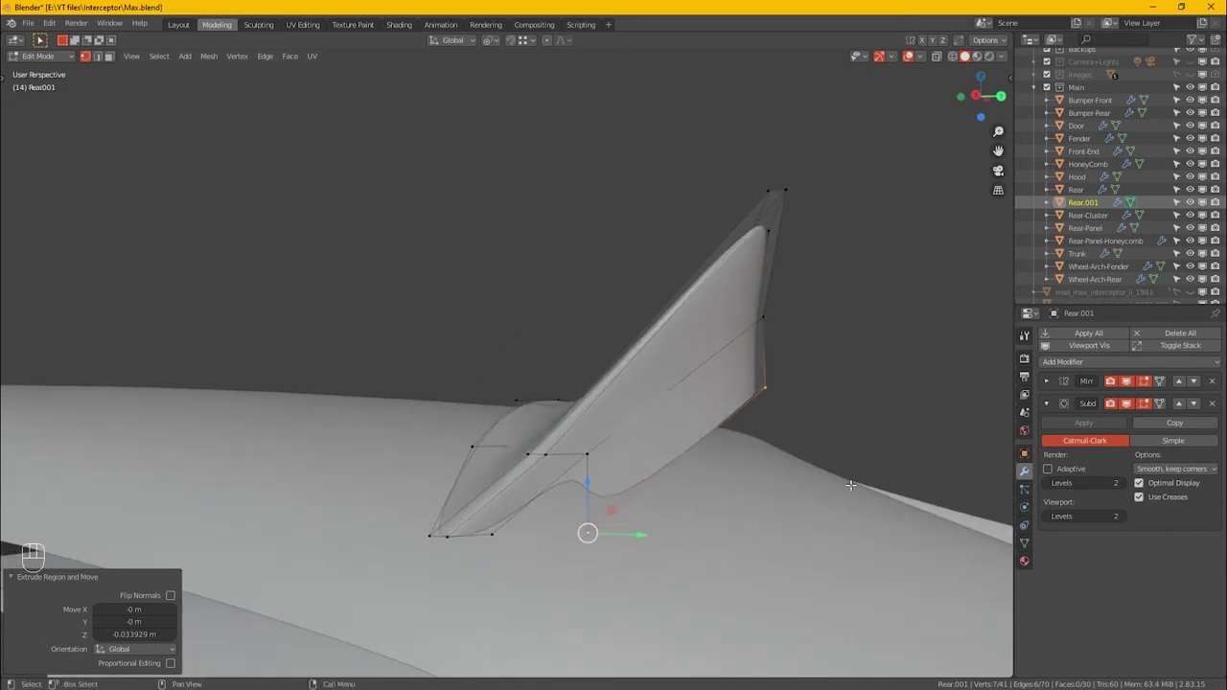
key(s)
key(z)
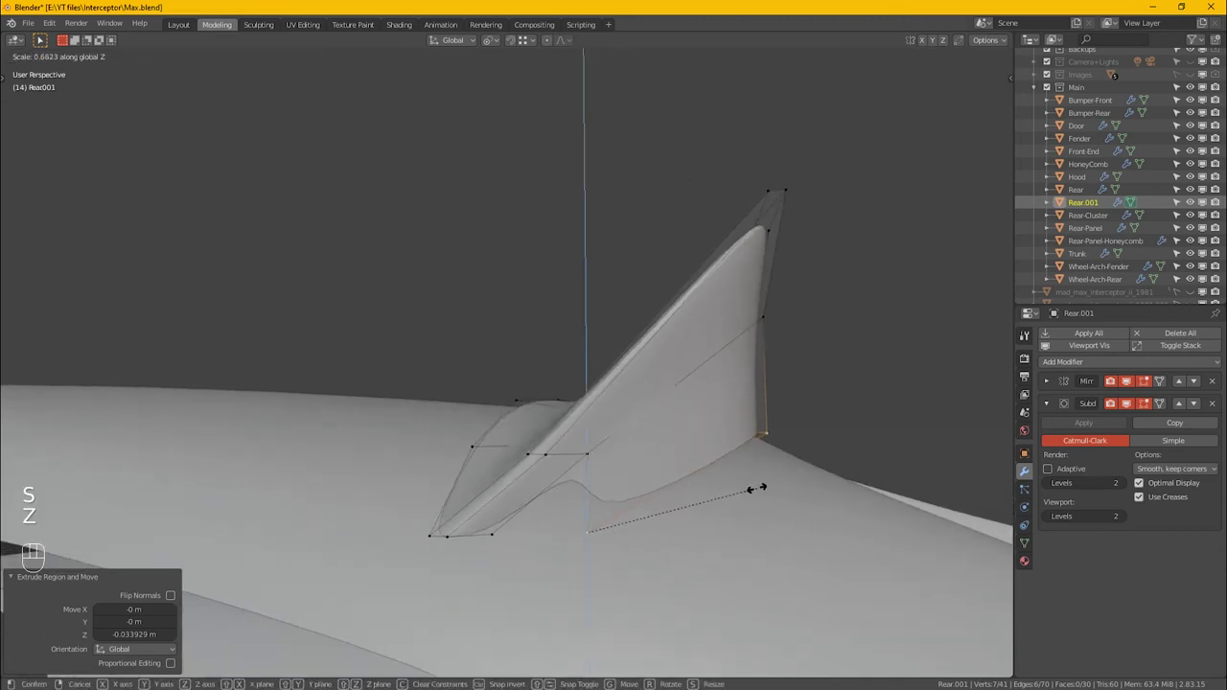
click(632, 492)
- Scale the bottom edge along Y and lower its outer rear corner vertex about 0.011 m in Z
mouse_move(714, 500)
alt+mouse_down()
mouse_move(682, 503)
mouse_move(701, 505)
alt+mouse_up()
alt+drag(551, 544, 600, 527)
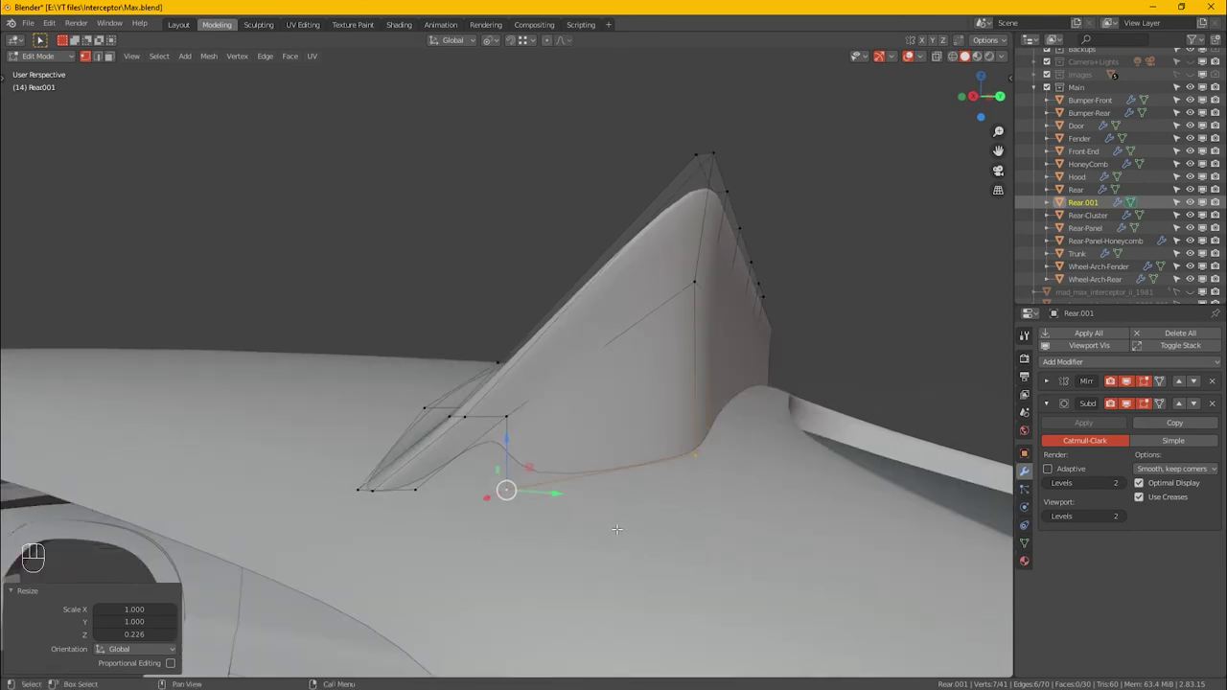
key(s)
key(y)
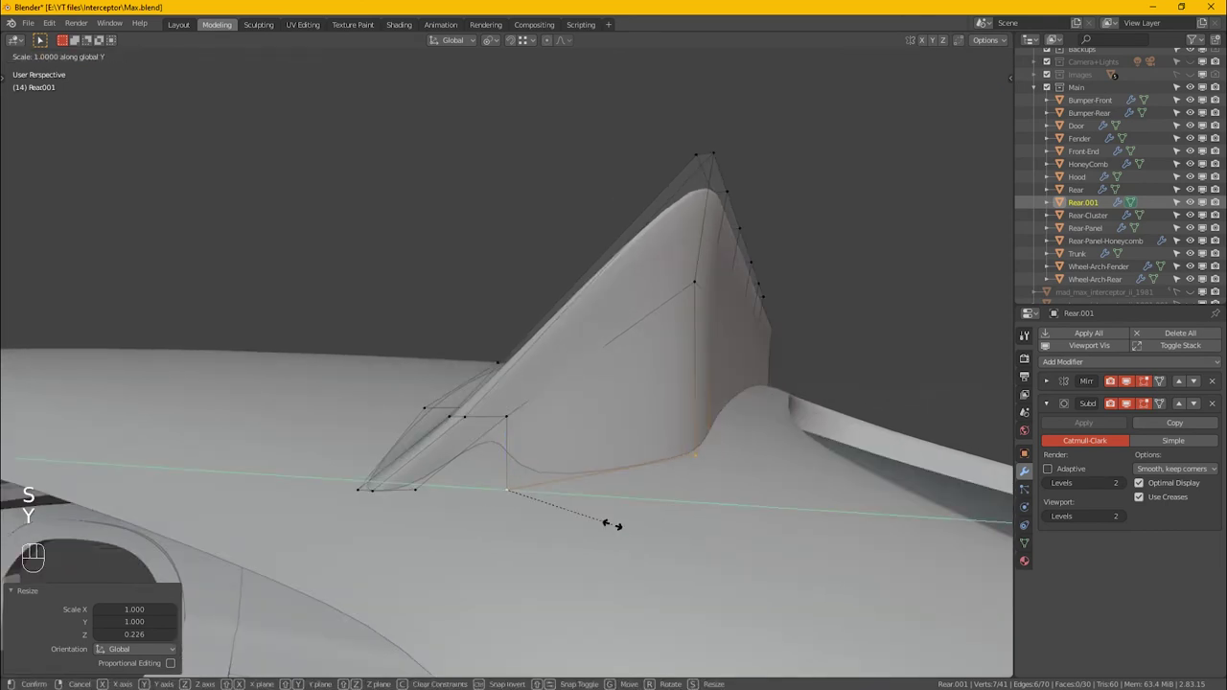
click(661, 532)
click(778, 470)
alt+drag(778, 470, 740, 484)
drag(778, 437, 934, 331)
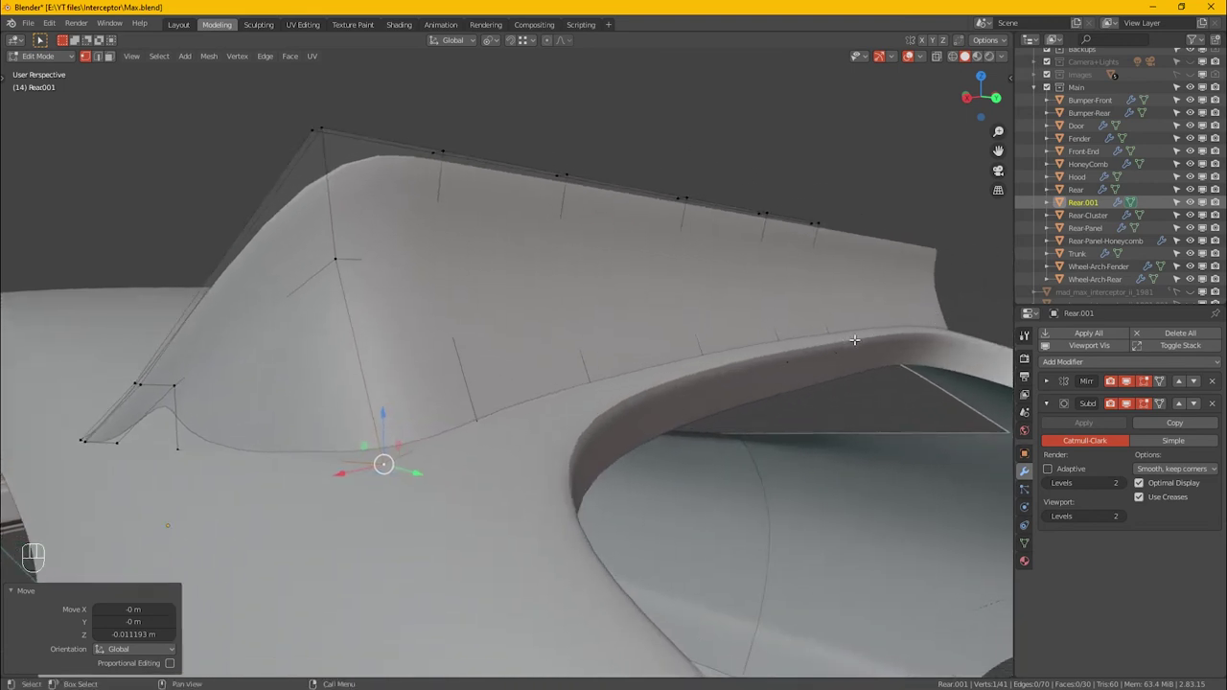
- Select the bottom rear edge path out to the corner and raise it about 0.006 m in Z
click(827, 348)
ctrl+click(452, 421)
drag(387, 425, 401, 409)
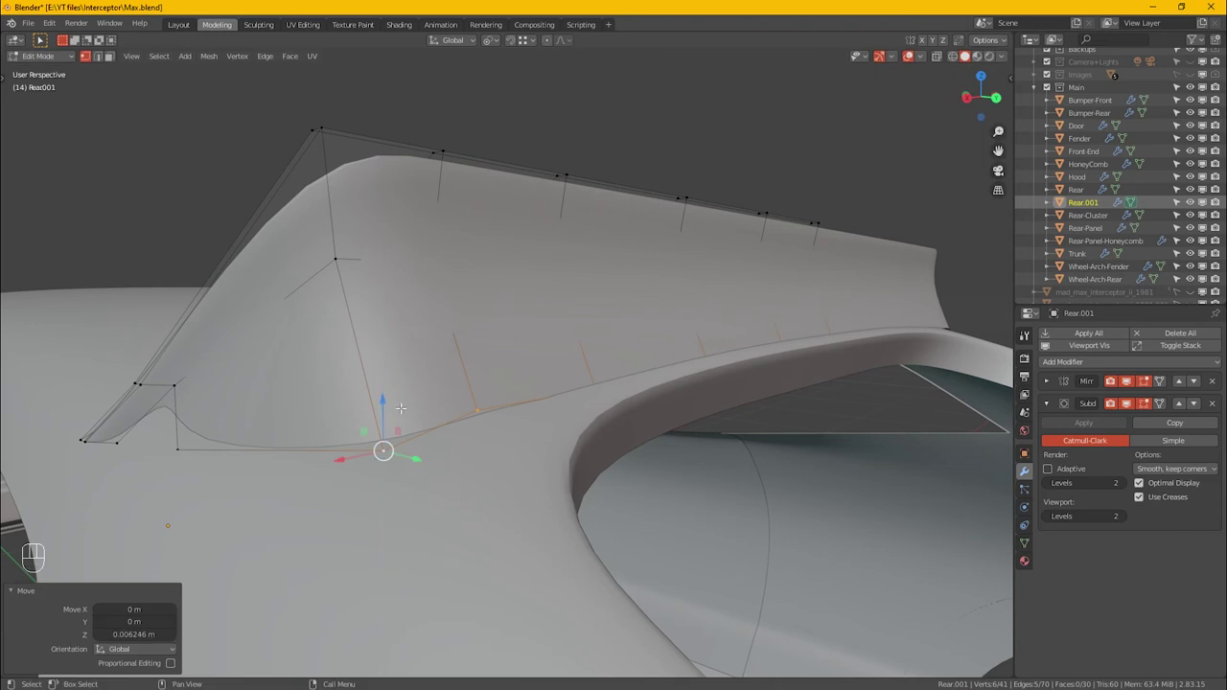
- Try raising the four inner vertices of the bottom rear edge about 0.0085 m in Z, and undo the changes
key(alt+z)
drag(891, 433, 731, 309)
shift+drag(787, 439, 634, 342)
shift+click(595, 389)
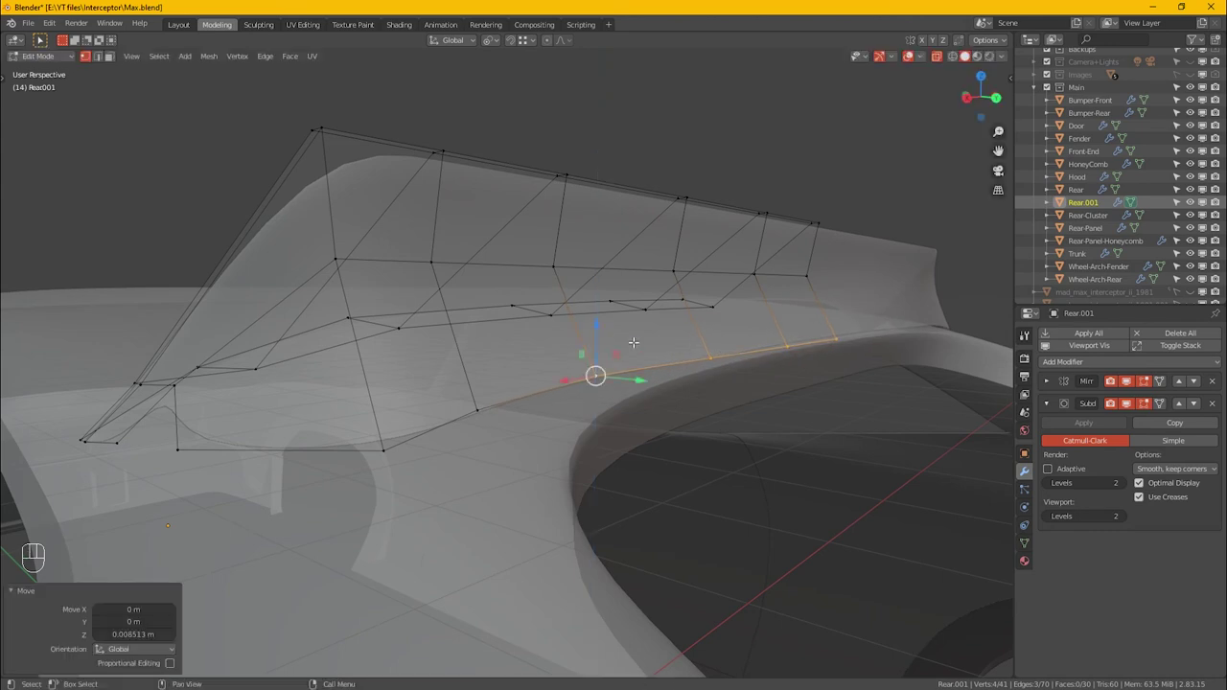
key(ctrl+z)
key(ctrl+z)
- Adjust the height of the inner bottom rear edge vertices so the edge follows the roof
drag(793, 313, 795, 304)
drag(884, 392, 820, 295)
drag(874, 351, 813, 311)
alt+middle_drag(755, 345, 789, 384)
key(alt+z)
- Move the side panel's lower front vertex onto the adjacent base corner vertex and merge the two by distance
alt+middle_drag(688, 391, 537, 422)
click(416, 464)
drag(418, 466, 274, 451)
key(alt+z)
drag(392, 516, 252, 432)
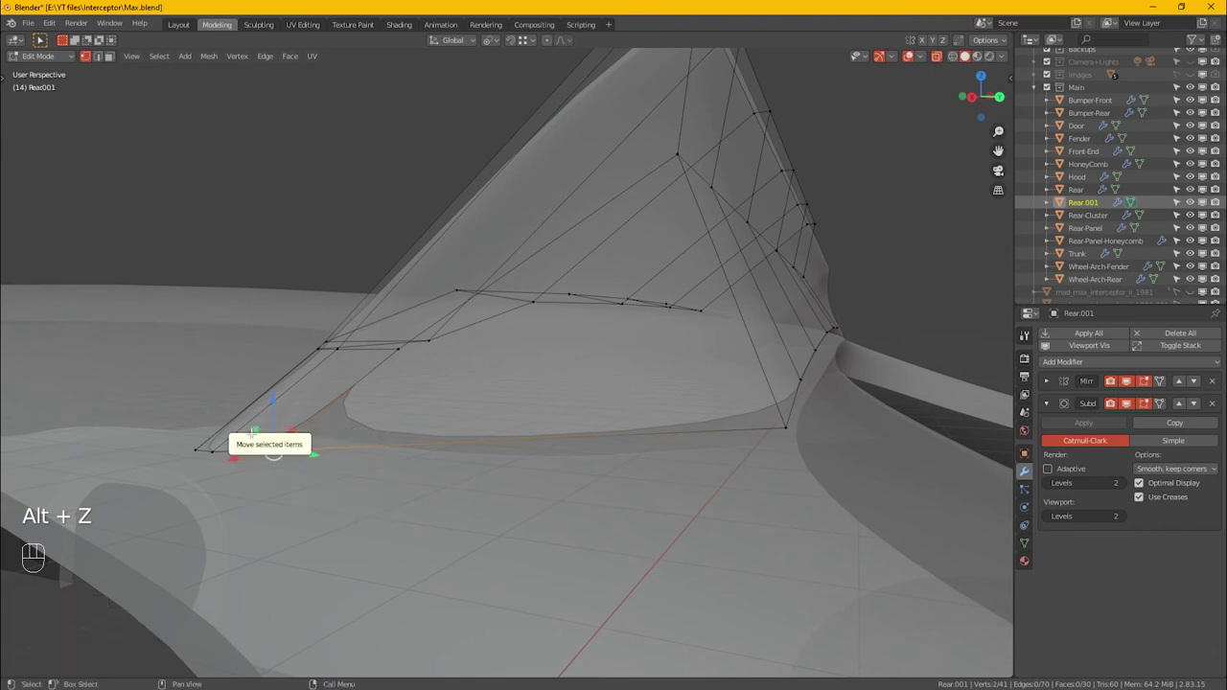
key(m)
click(246, 437)
alt+middle_drag(245, 440, 394, 444)
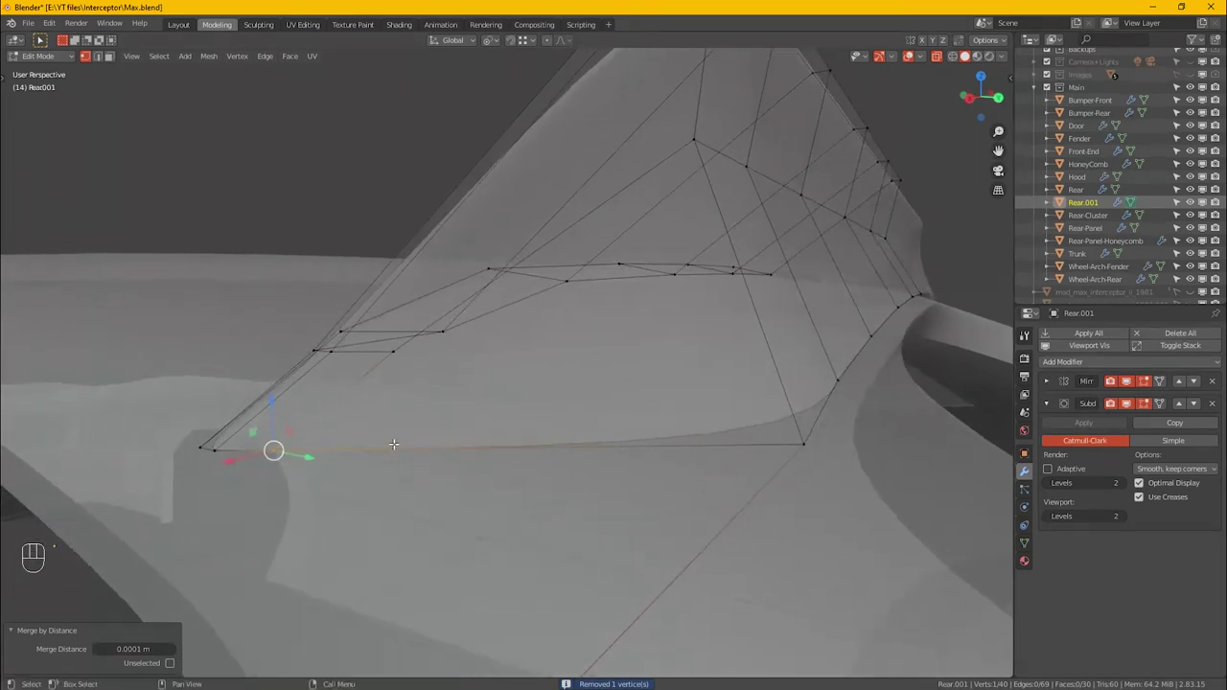
key(alt+z)
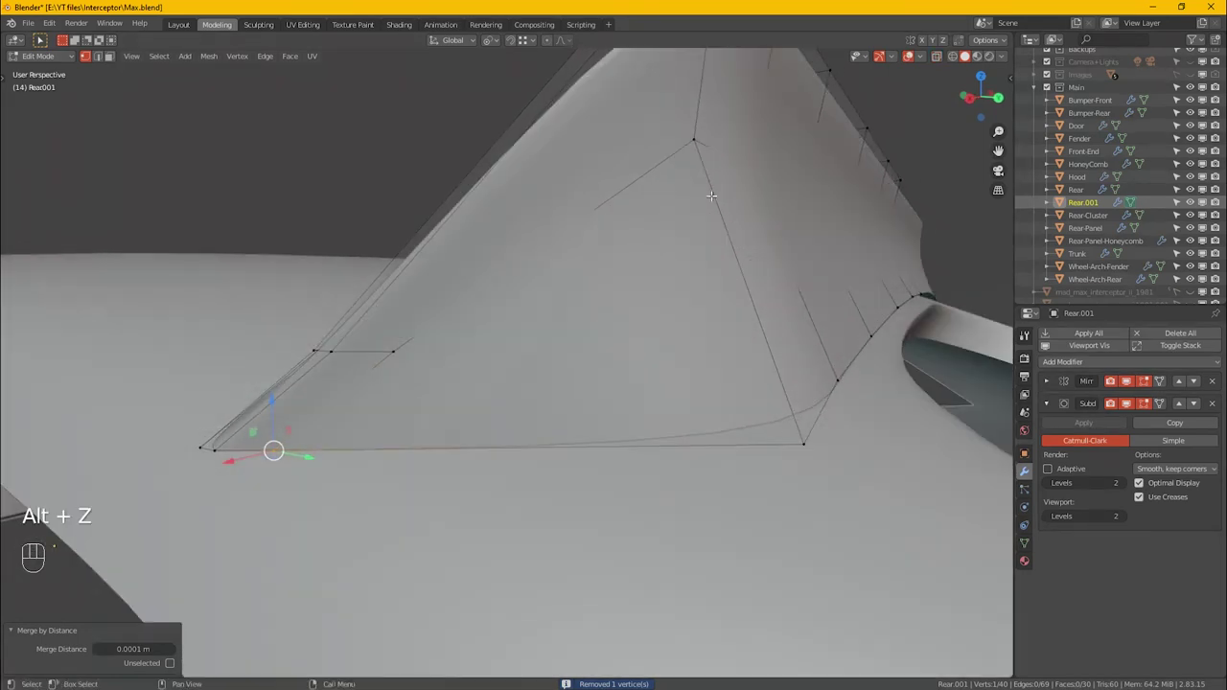
- Select the spoiler's whole base edge loop and extrude it about 0.008 m down into the roof
alt+drag(524, 351, 553, 399)
scroll(471, 364, down, 6)
alt+middle_drag(553, 399, 521, 315)
alt+drag(520, 314, 525, 315)
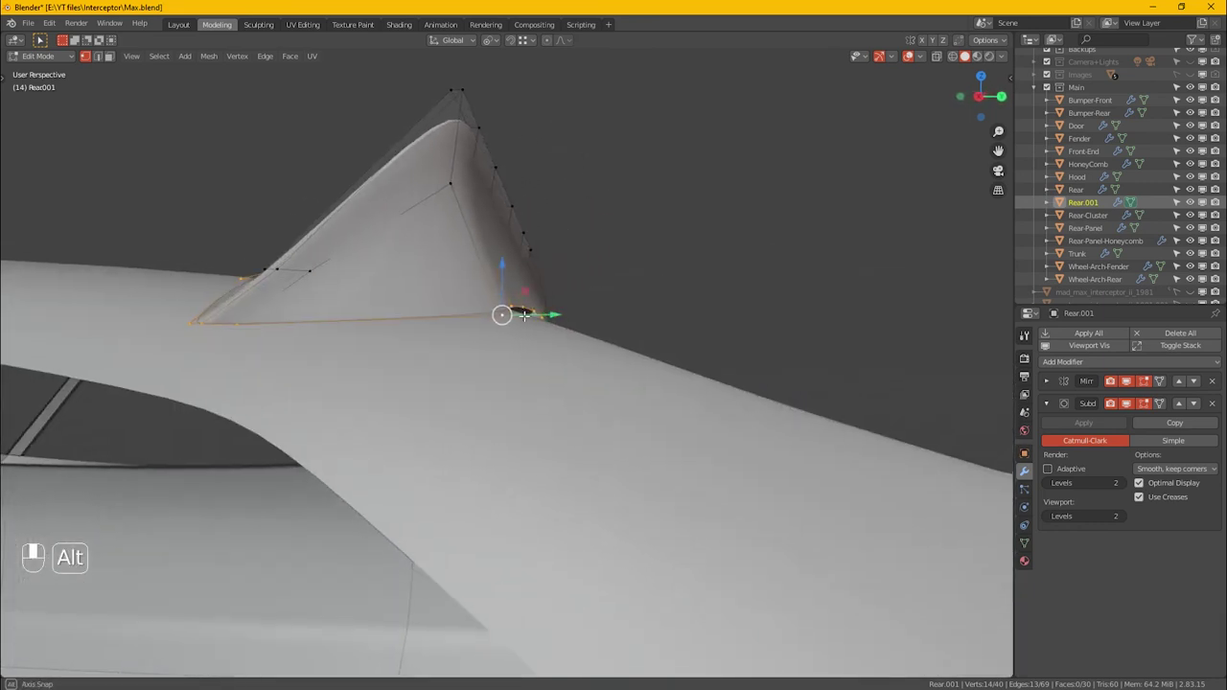
key(e)
key(z)
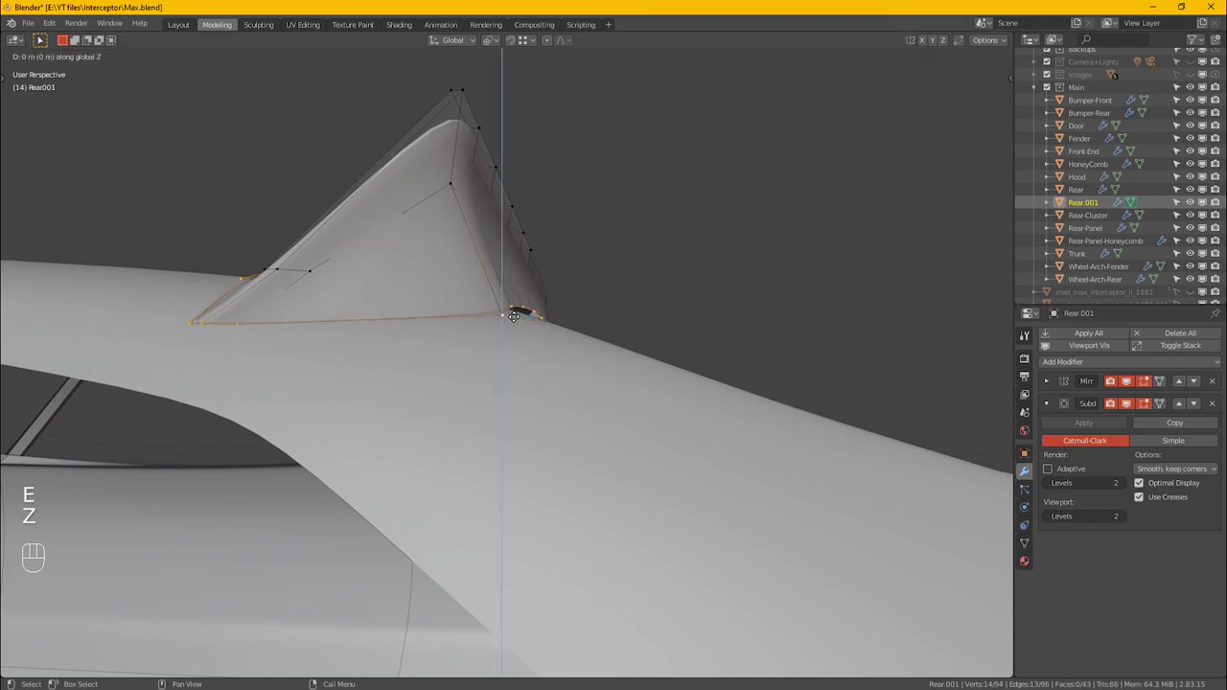
click(521, 329)
- Deselect the rear base vertices and nudge the front base edge vertices down to meet the roof
alt+drag(521, 329, 556, 423)
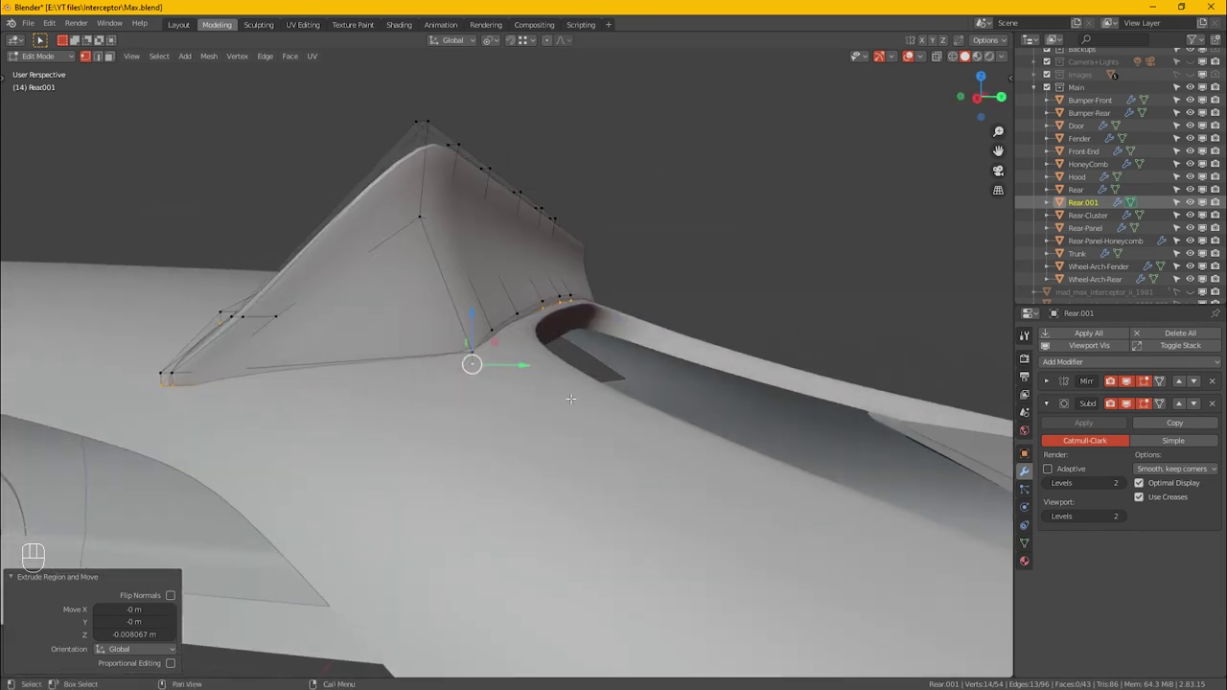
ctrl+drag(661, 490, 439, 277)
alt+middle_drag(398, 337, 469, 347)
ctrl+middle_drag(326, 316, 354, 260)
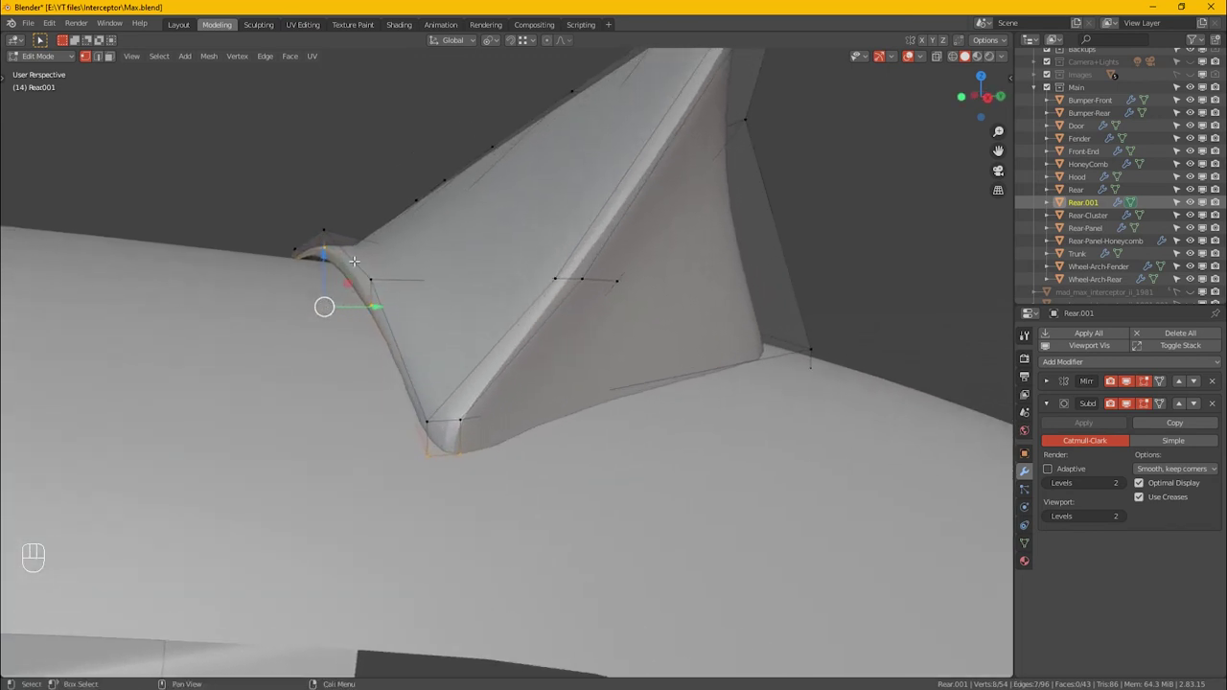
drag(328, 256, 470, 477)
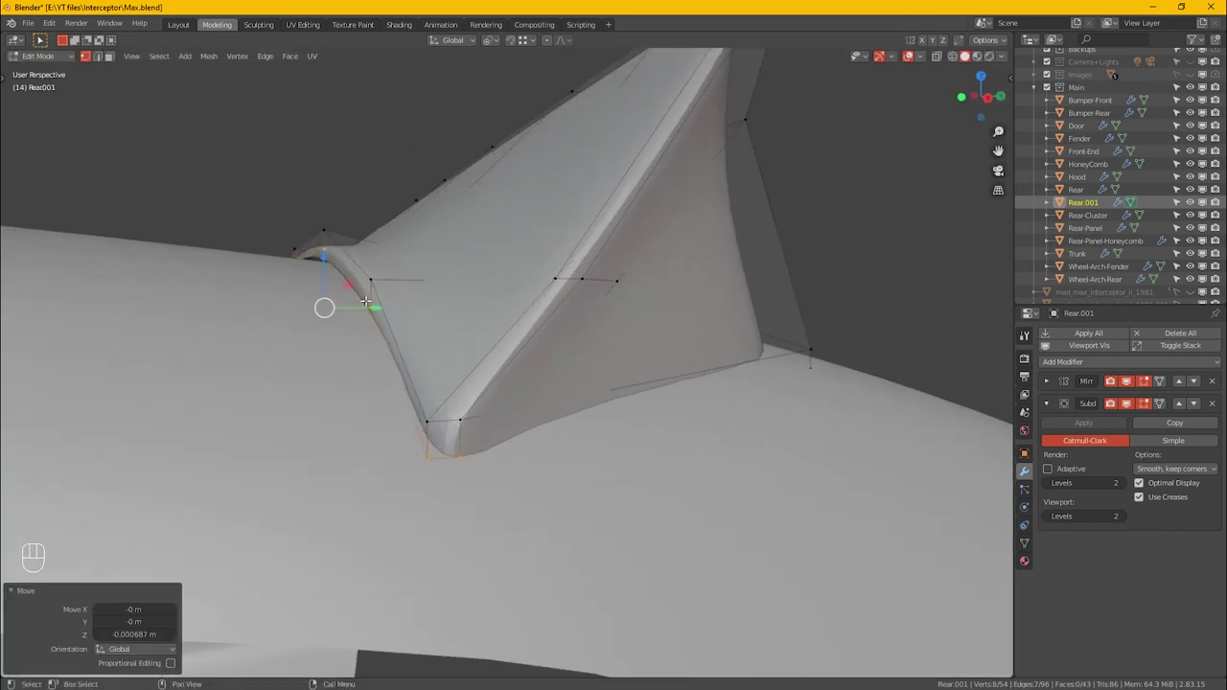
alt+middle_drag(471, 477, 335, 275)
drag(313, 261, 322, 268)
alt+middle_drag(373, 278, 390, 283)
drag(313, 260, 324, 263)
- Return to Object Mode, rename the spoiler object as Spoiler-Roof and inspect its shape
key(Tab)
alt+middle_drag(529, 339, 594, 378)
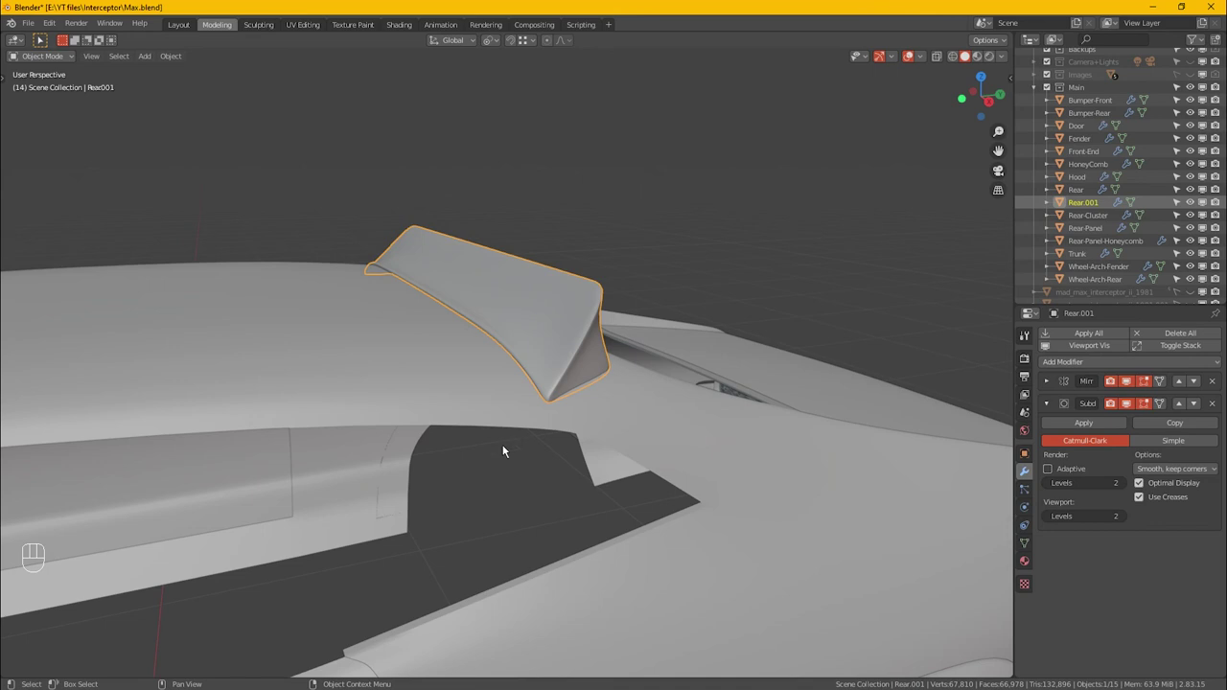
key(F2)
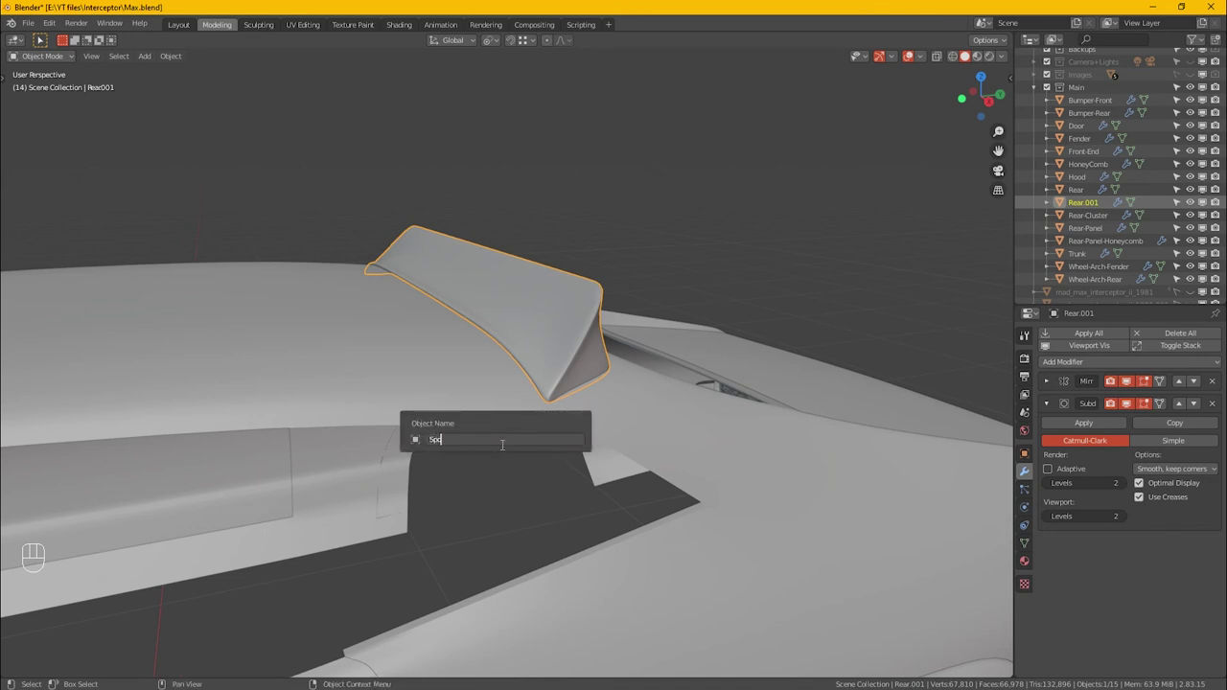
text(Spoiler-Roof)
key(Return)
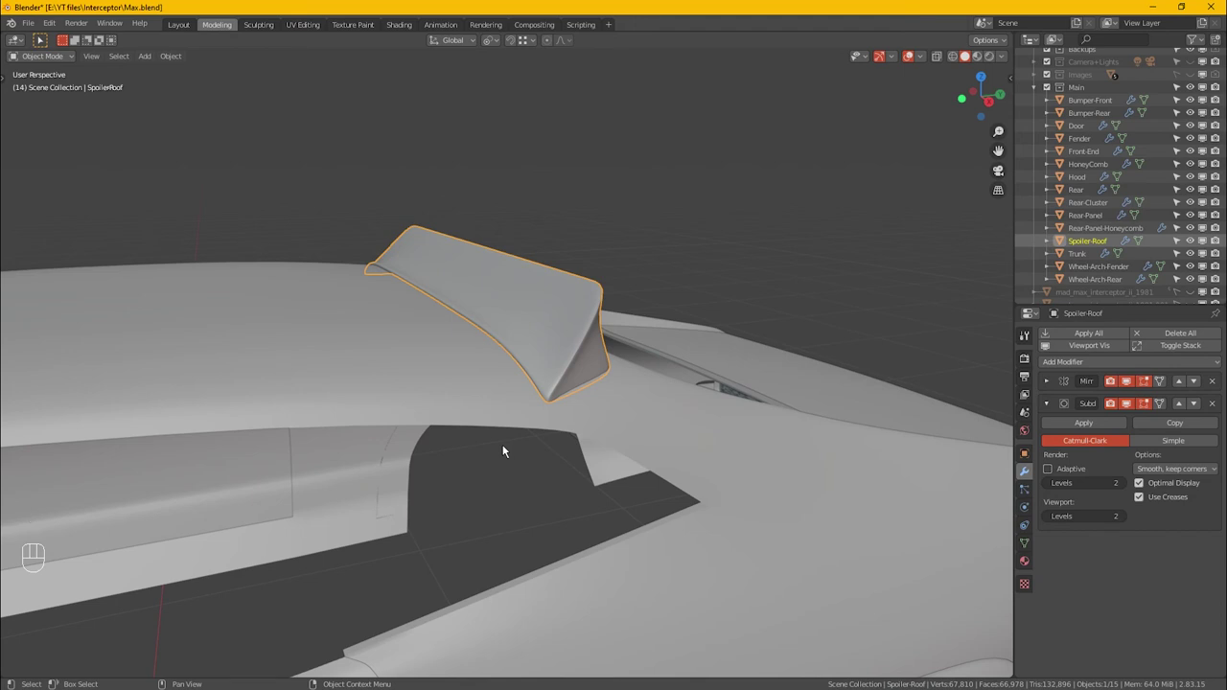
middle_drag(472, 516, 621, 399)
scroll(614, 327, up, 3)
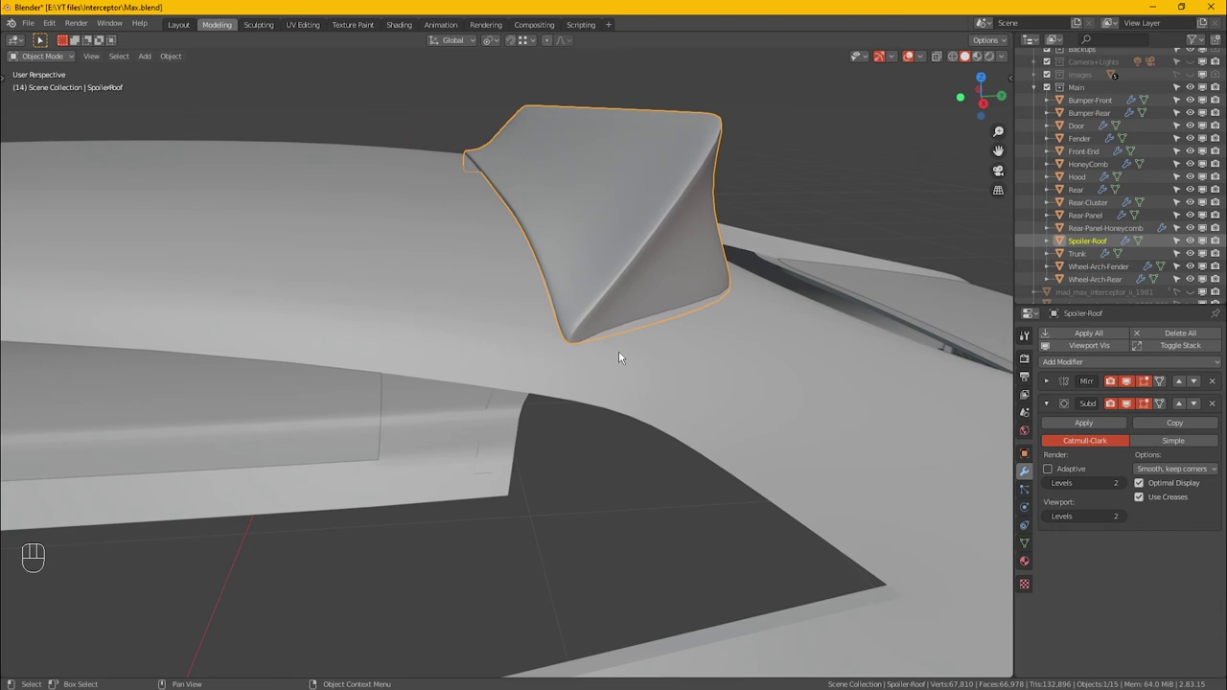
- In Edit Mode with X-ray on, select three vertices just above the spoiler's front base and move them about 0.0036 m along Y
alt+middle_drag(619, 354, 576, 310)
key(Tab)
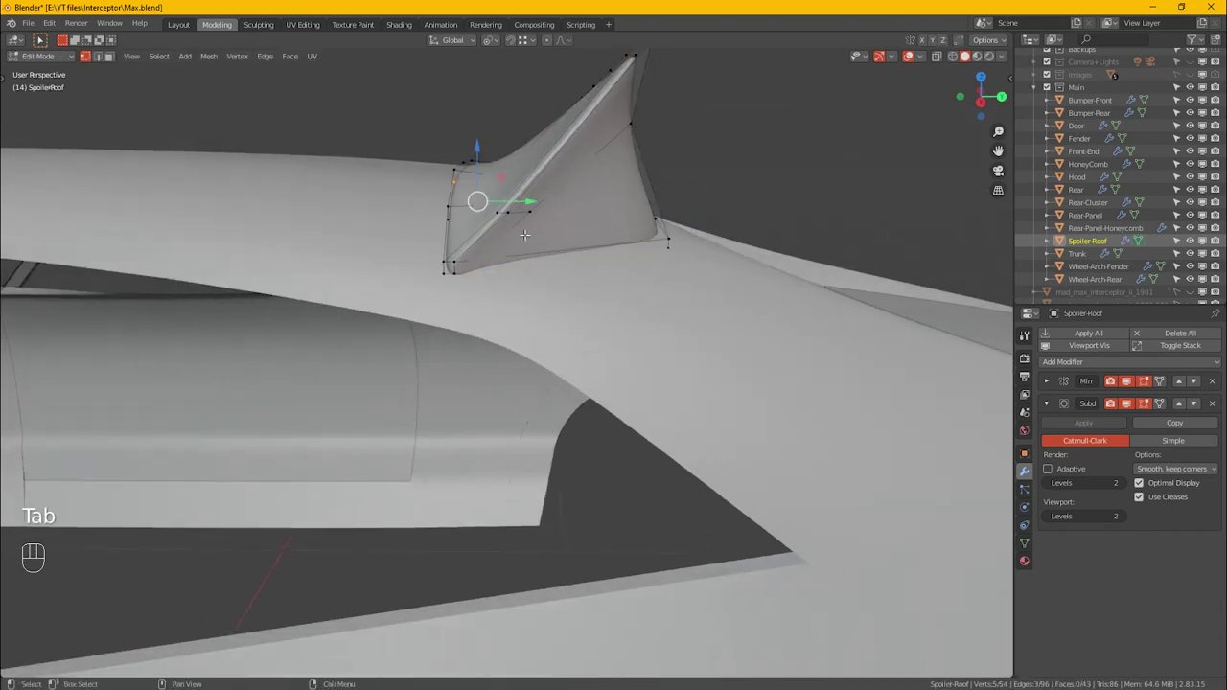
key(alt+z)
middle_drag(516, 224, 533, 193)
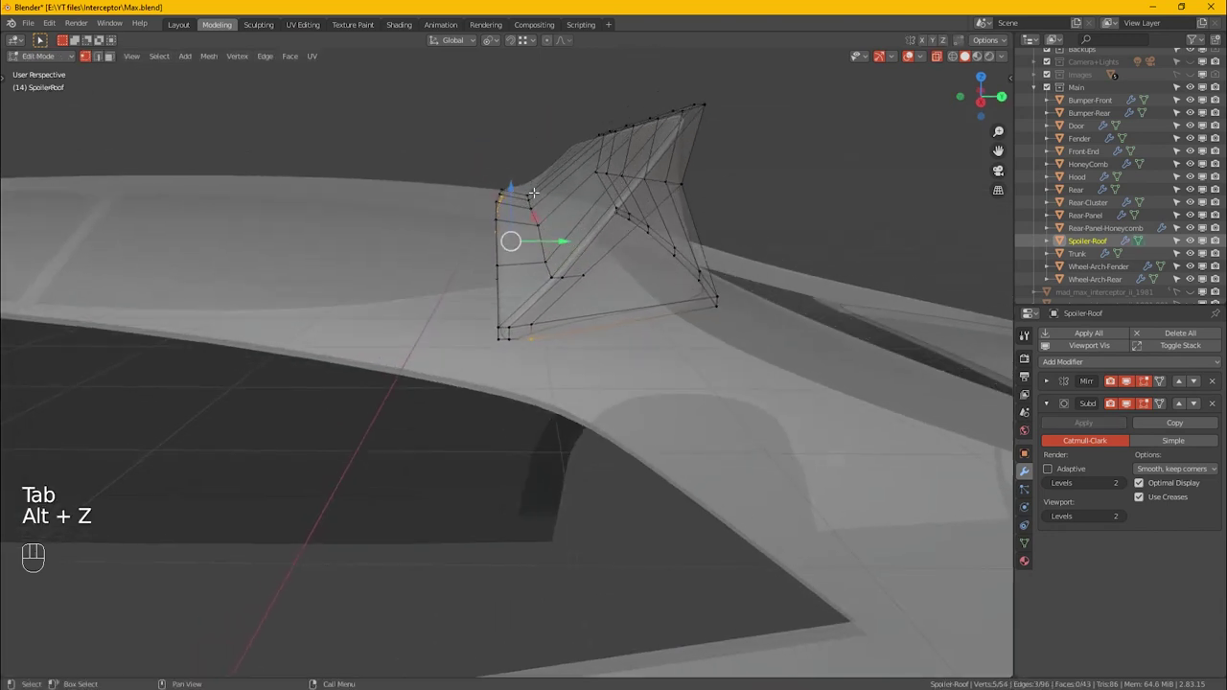
click(555, 206)
drag(558, 209, 565, 211)
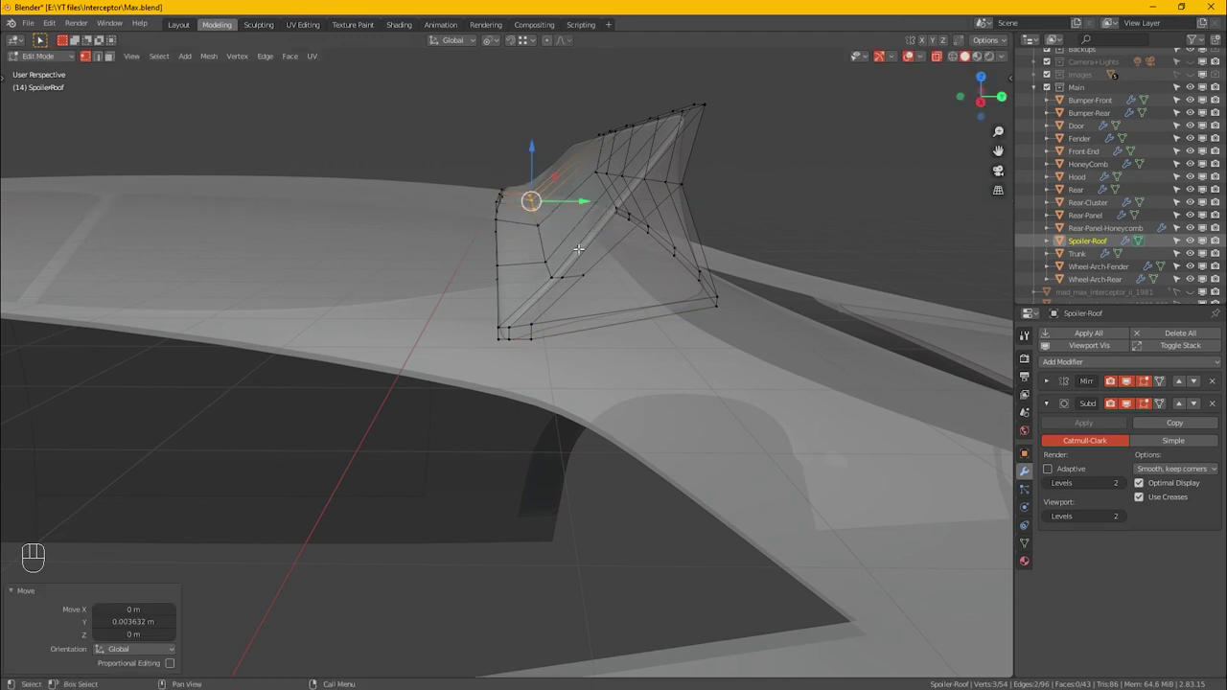
key(alt)
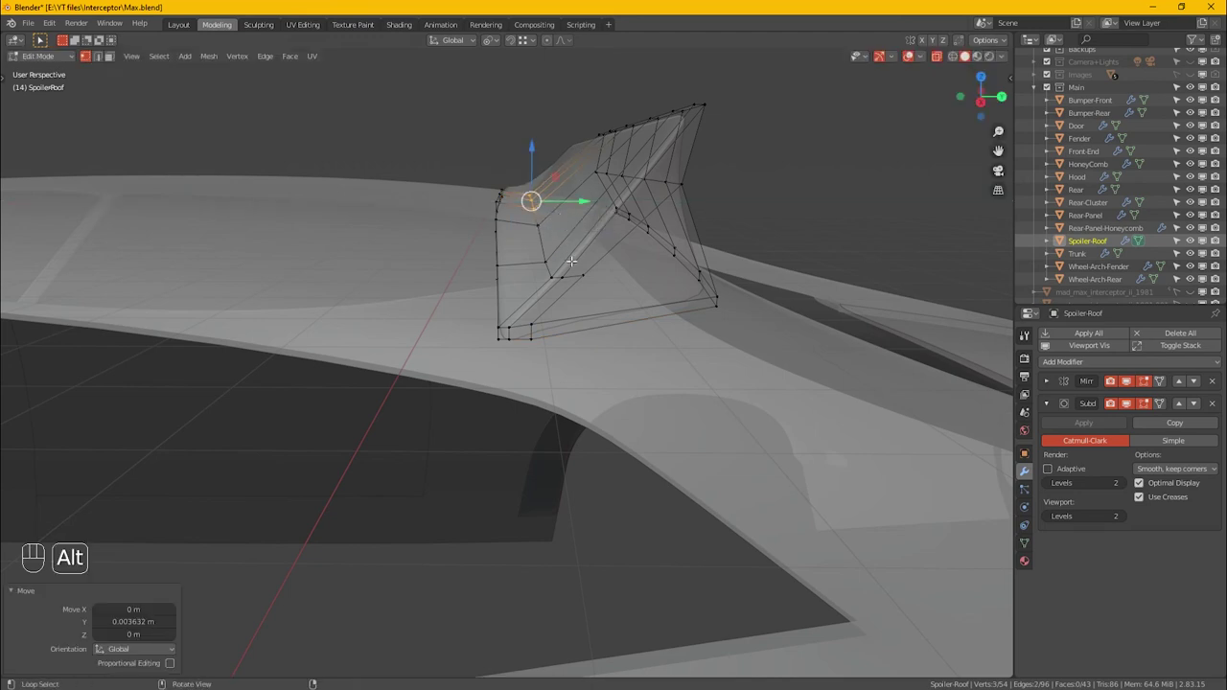
- Add the neighbouring vertex toward the side to the selection and move the four front vertices about 0.0055 m along Y
mouse_move(572, 260)
middle_down()
mouse_move(570, 221)
mouse_move(553, 215)
mouse_move(558, 268)
middle_up()
shift+click(542, 210)
alt+middle_drag(558, 267, 589, 271)
drag(589, 260, 599, 259)
key(alt+z)
mouse_move(599, 260)
alt+middle_down()
mouse_move(562, 274)
mouse_move(597, 269)
alt+middle_up()
key(alt+z)
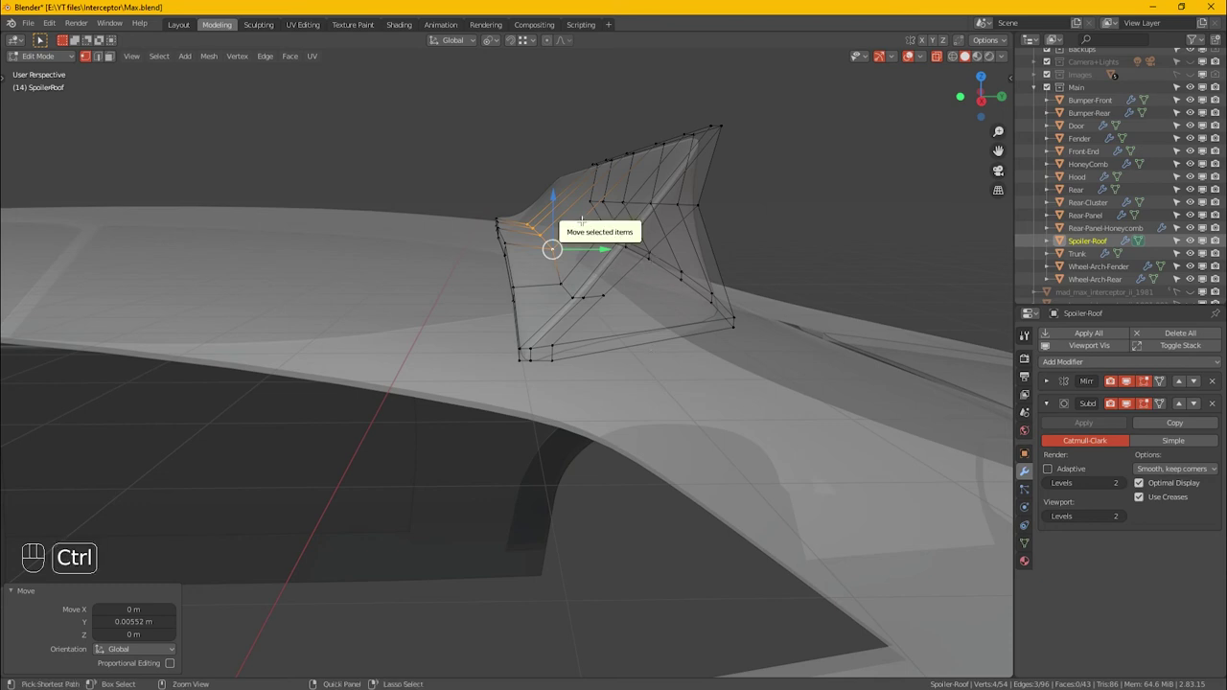
- Add one loop cut around the spoiler, slid toward its front base with a factor of -0.700
key(ctrl+r)
click(573, 233)
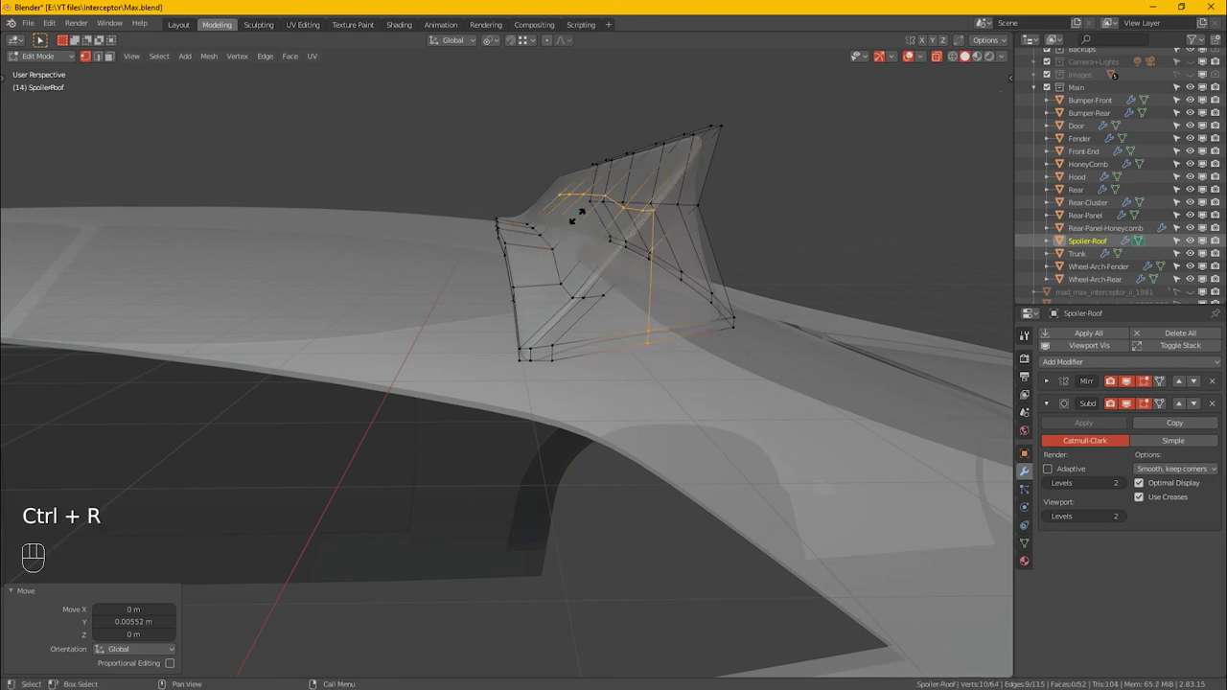
click(570, 280)
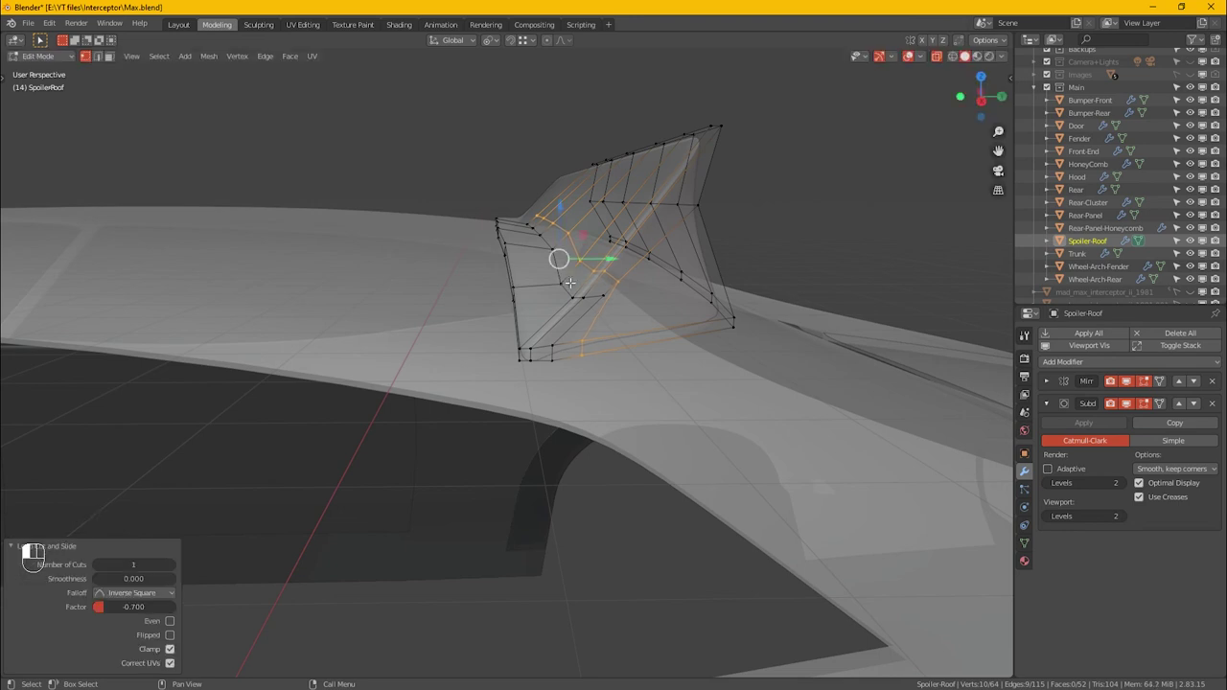
- Select the new loop's two vertices on the side base edge and slide them along it toward the rear
click(592, 341)
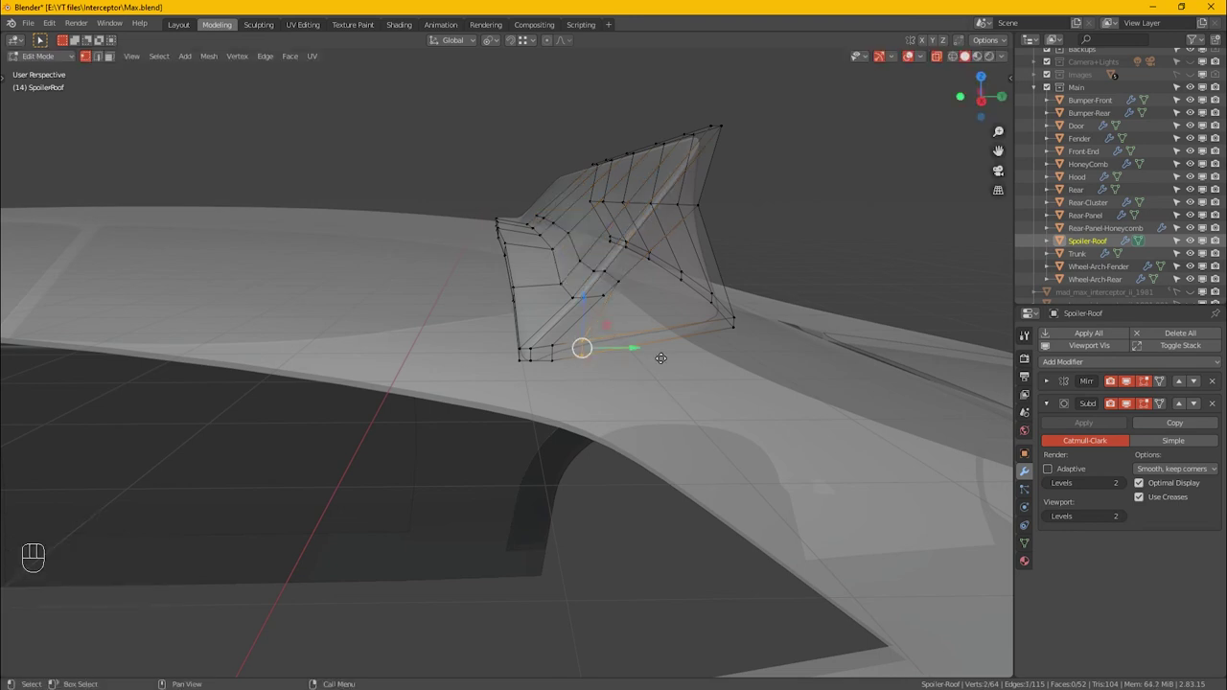
key(g)
key(g)
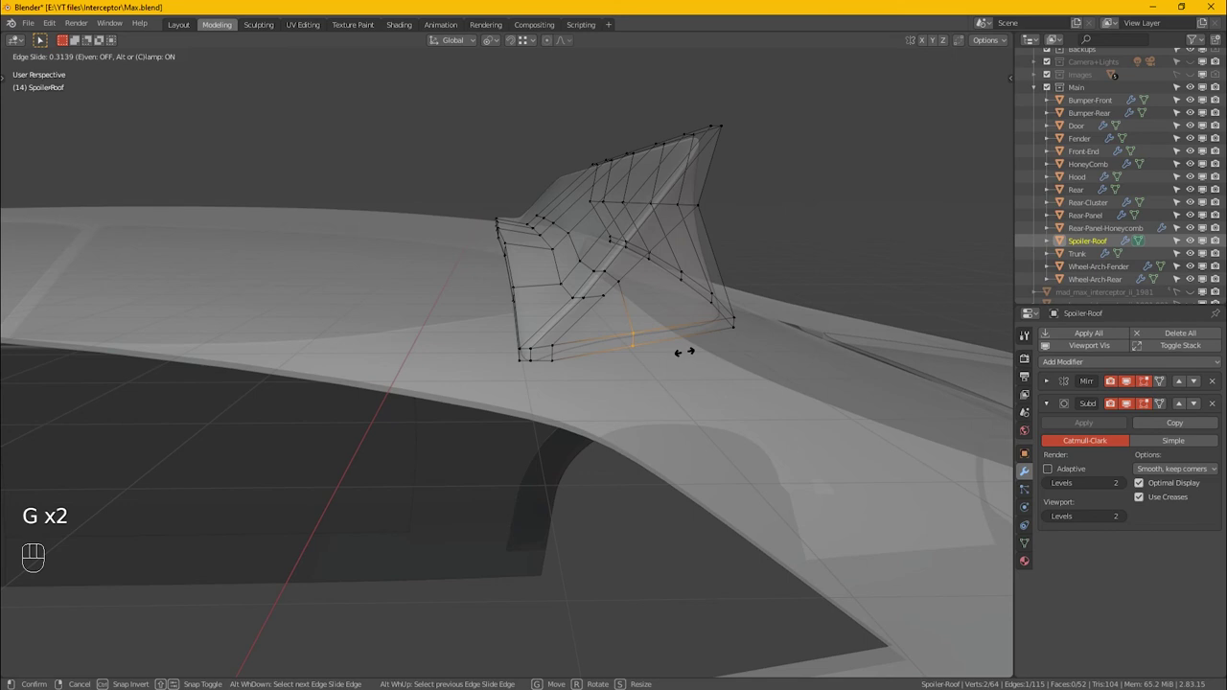
click(684, 352)
key(alt+z)
alt+middle_drag(683, 352, 620, 342)
key(alt)
alt+middle_drag(557, 304, 487, 230)
drag(494, 210, 507, 214)
alt+middle_drag(508, 214, 614, 306)
- Return to Object Mode, deselect the spoiler and switch the viewport to Material Preview to view the whole car
key(Tab)
scroll(767, 208, down, 5)
click(543, 264)
click(1025, 561)
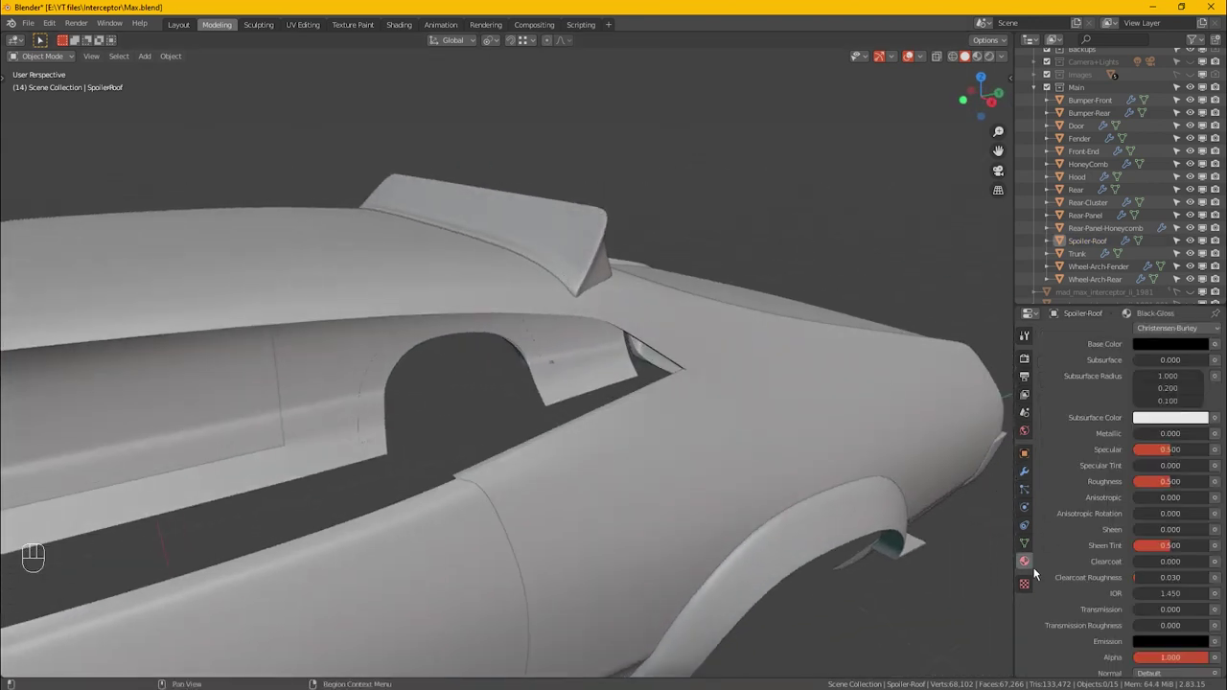
click(982, 57)
mouse_move(863, 135)
alt+middle_down()
mouse_move(738, 208)
mouse_move(748, 321)
mouse_move(803, 435)
mouse_move(732, 384)
mouse_move(757, 419)
alt+middle_up()
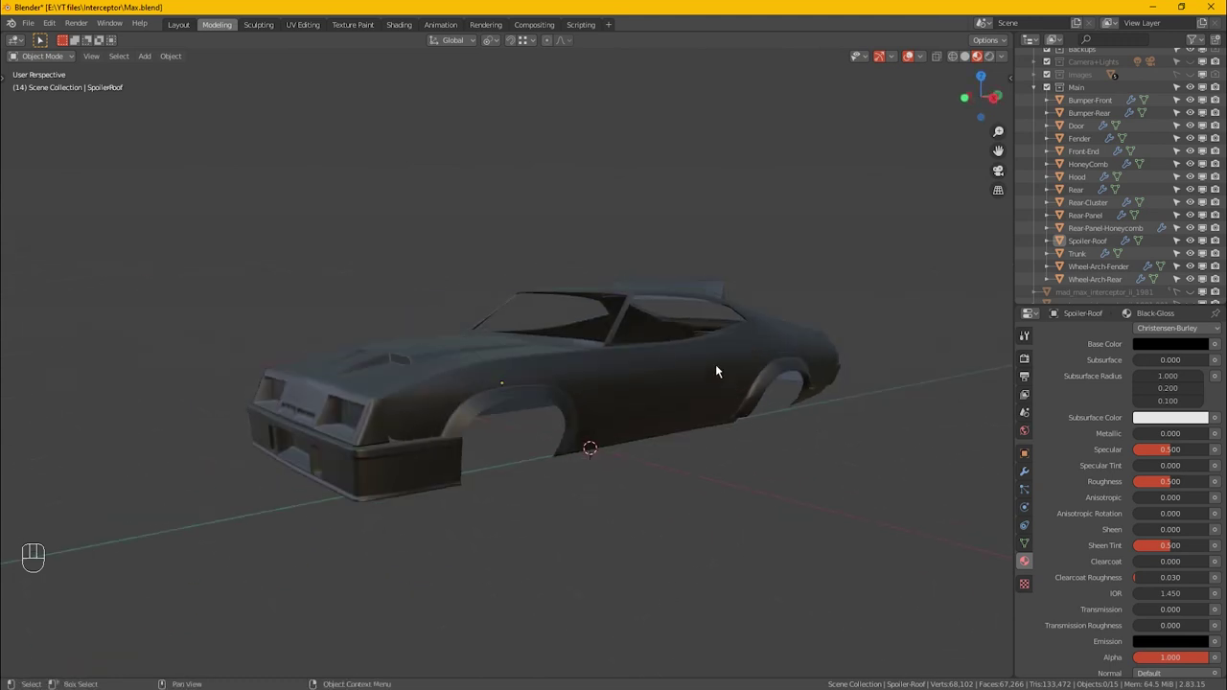
alt+middle_drag(684, 358, 661, 329)
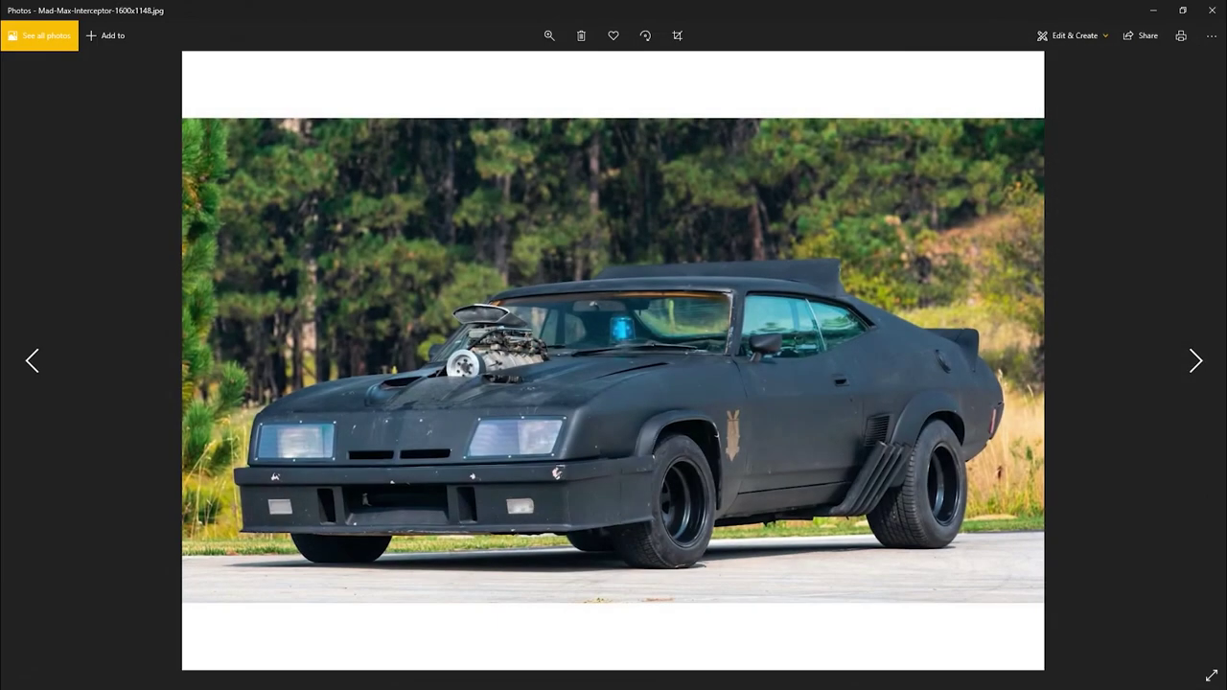
- Compare the car body and roof spoiler with the reference photo and the Interceptor blueprint
drag(966, 21, 372, 61)
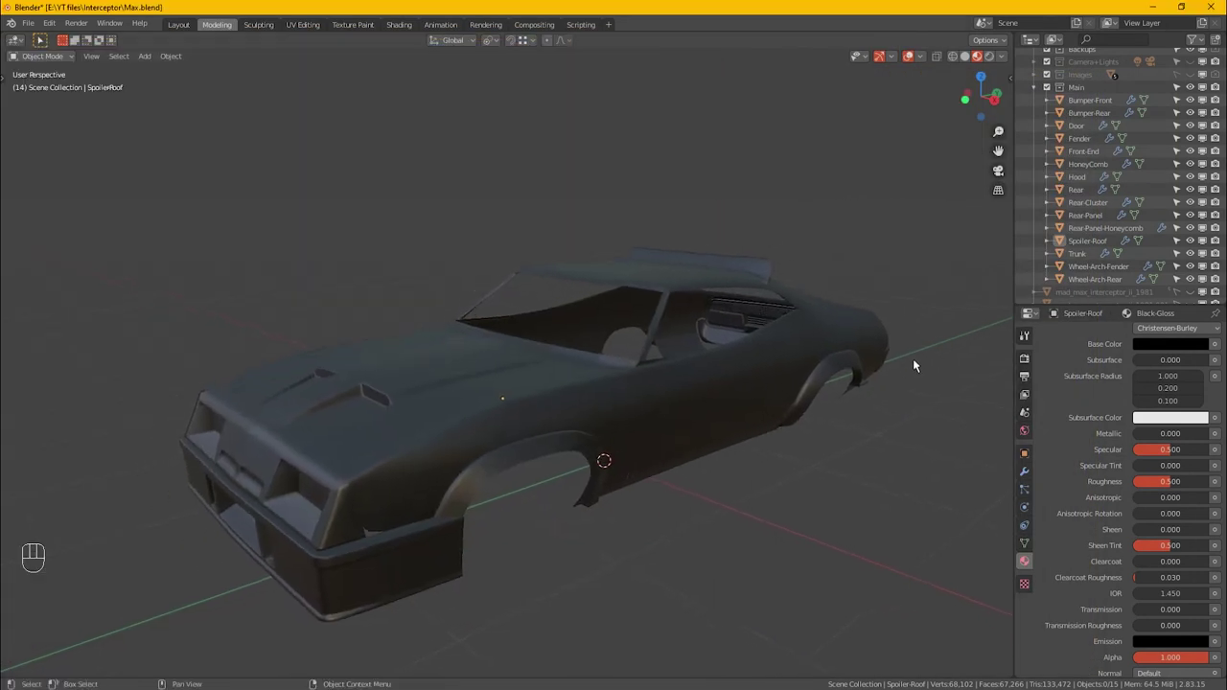
alt+middle_drag(912, 362, 830, 381)
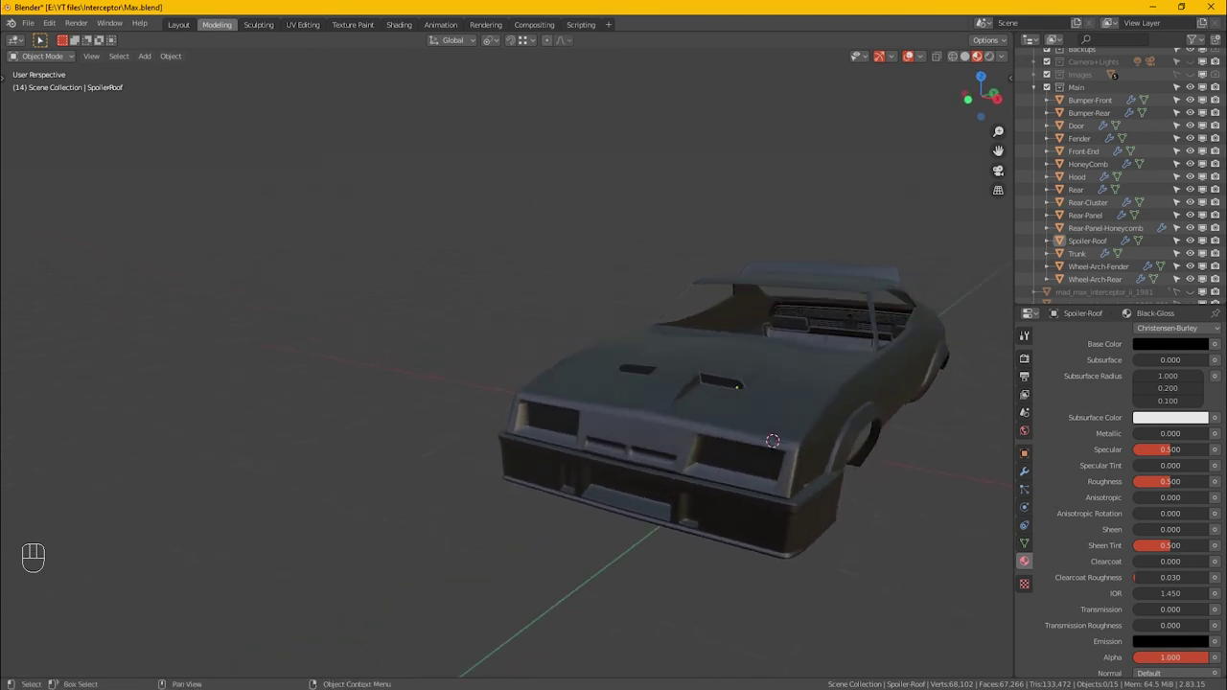
key(alt+Tab)
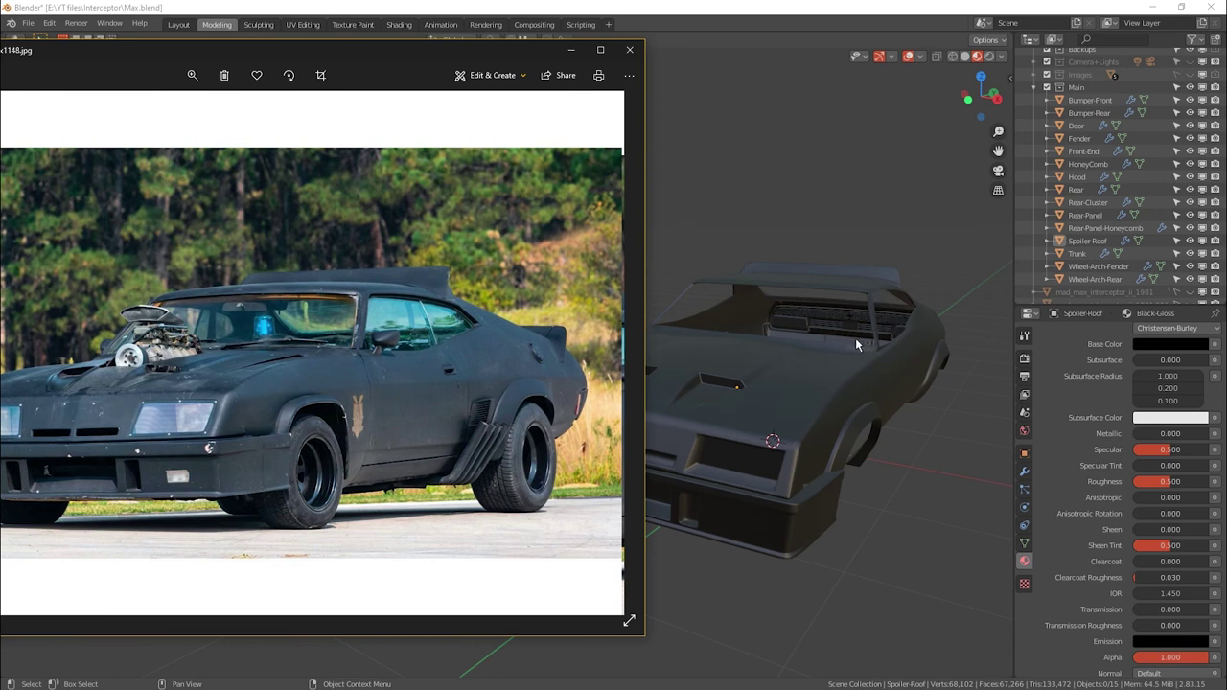
key(alt+Tab)
middle_drag(843, 387, 811, 408)
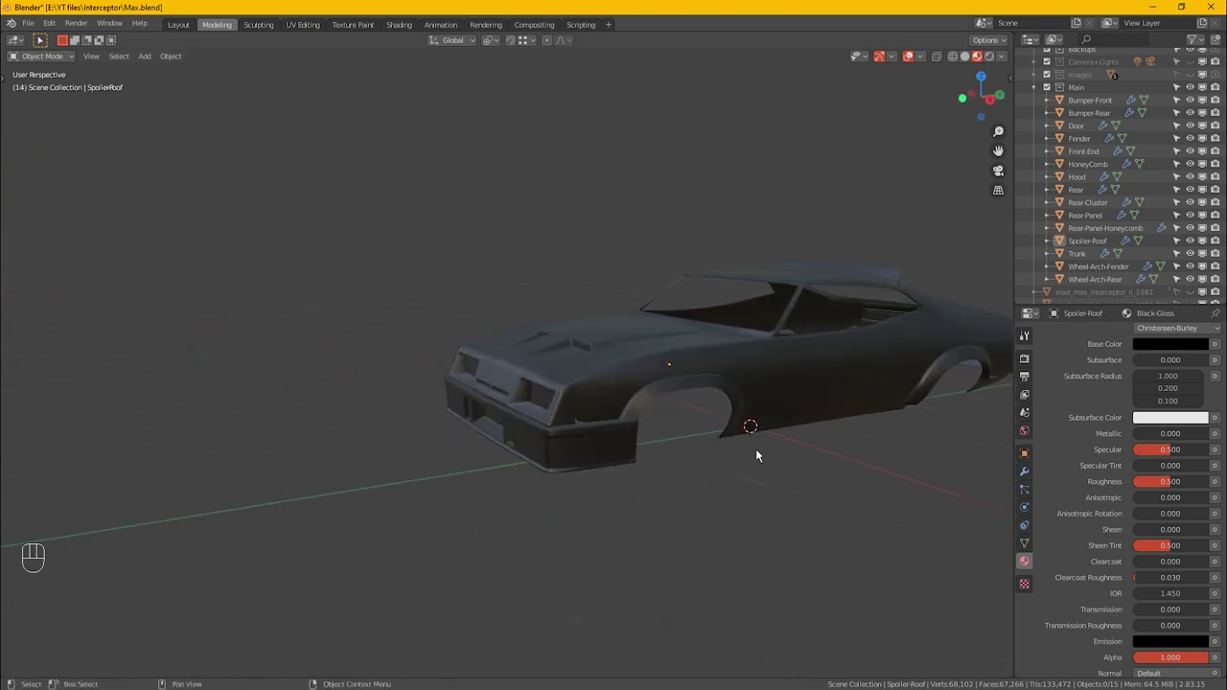
key(alt+Tab)
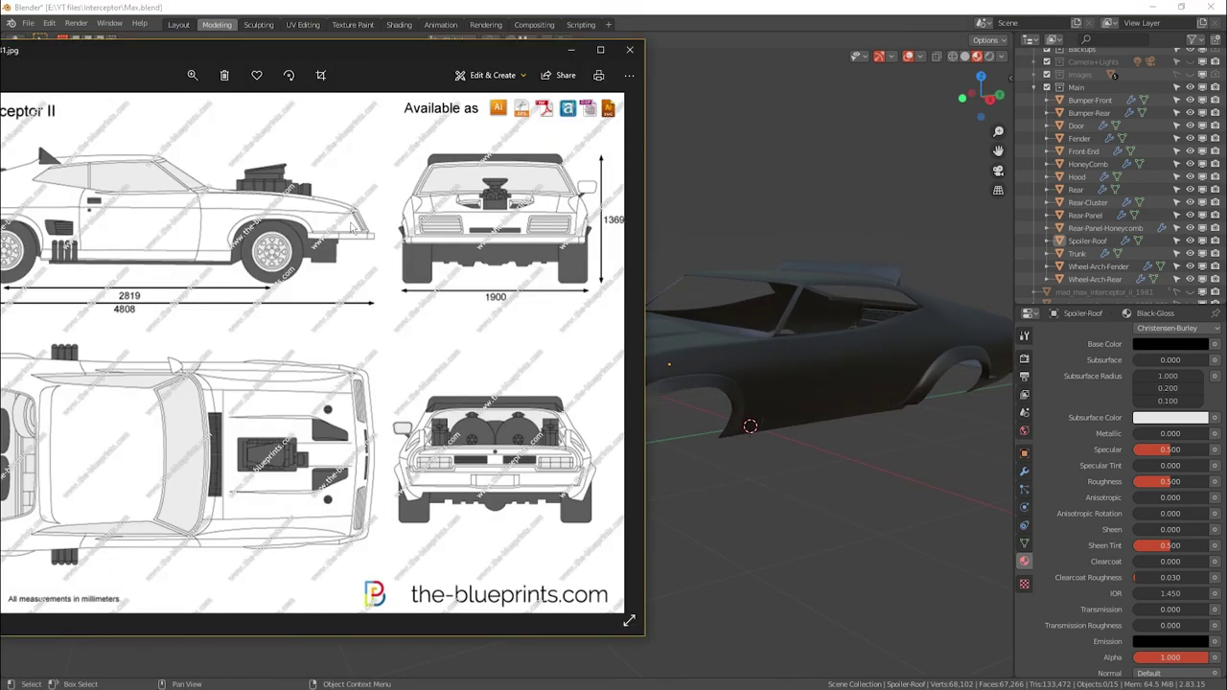
key(Right)
key(Left)
key(Left)
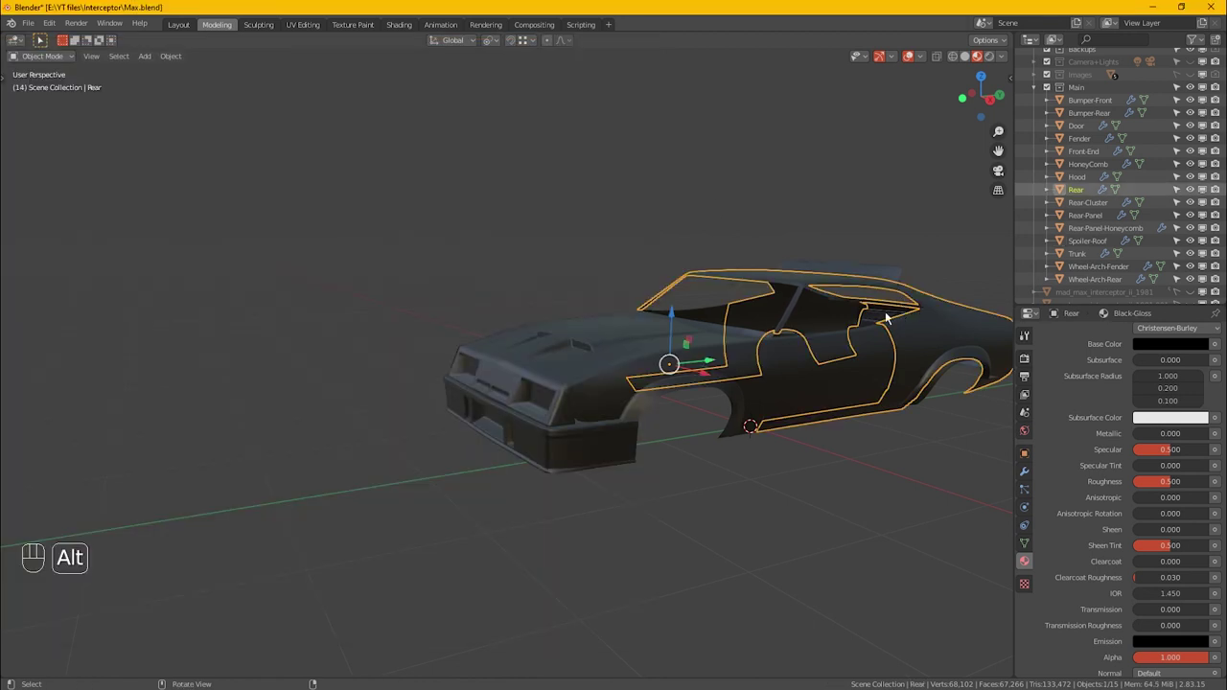
- Reopen the roof spoiler in Edit Mode and shift vertices of its side panel to reshape the end
middle_drag(858, 307, 752, 290)
scroll(863, 297, up, 4)
click(864, 292)
key(Tab)
scroll(753, 288, up, 8)
drag(713, 226, 765, 302)
mouse_move(765, 302)
alt+middle_down()
mouse_move(781, 304)
mouse_move(773, 281)
alt+middle_up()
drag(704, 266, 679, 264)
key(alt+z)
drag(648, 121, 642, 147)
key(alt+z)
- Select the middle vertices inside the spoiler's side panel and nudge them sideways to refine the side face
alt+middle_drag(670, 176, 758, 278)
key(alt+z)
drag(725, 279, 719, 272)
mouse_move(791, 311)
alt+mouse_down()
mouse_move(748, 298)
mouse_move(771, 302)
alt+mouse_up()
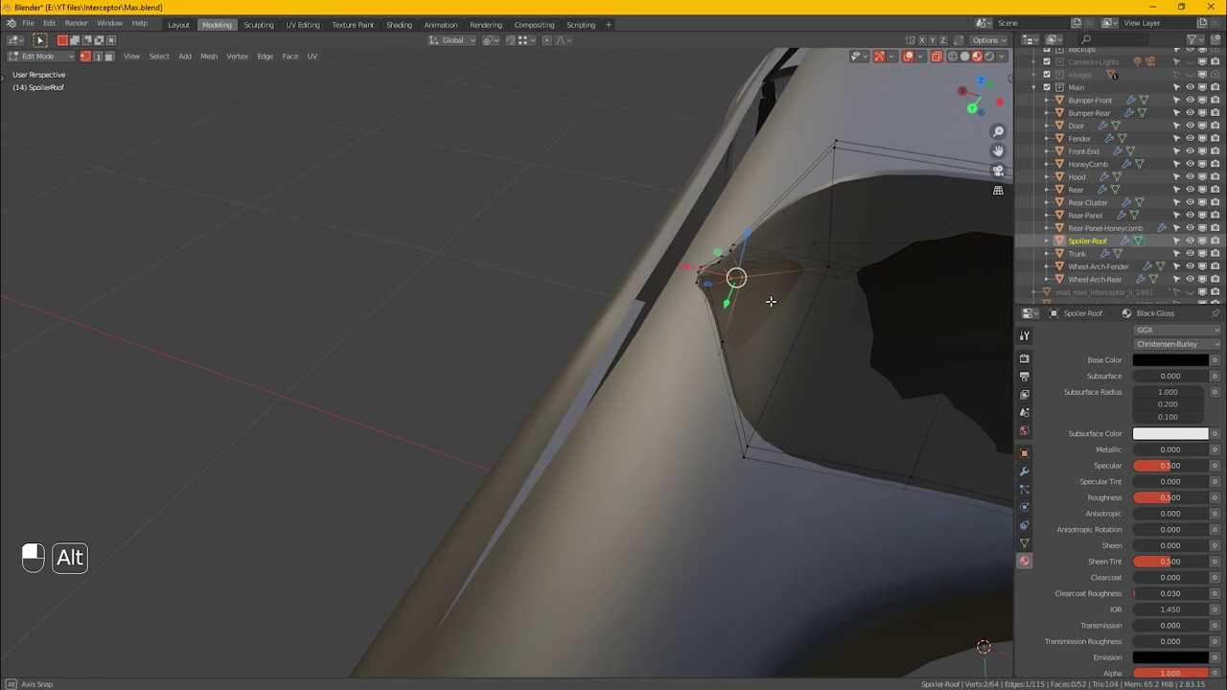
alt+middle_drag(730, 371, 892, 310)
alt+middle_drag(380, 227, 273, 209)
drag(230, 202, 215, 204)
mouse_move(209, 271)
alt+middle_down()
mouse_move(241, 285)
mouse_move(200, 271)
alt+middle_up()
drag(196, 270, 192, 270)
click(202, 292)
alt+middle_drag(196, 316, 449, 335)
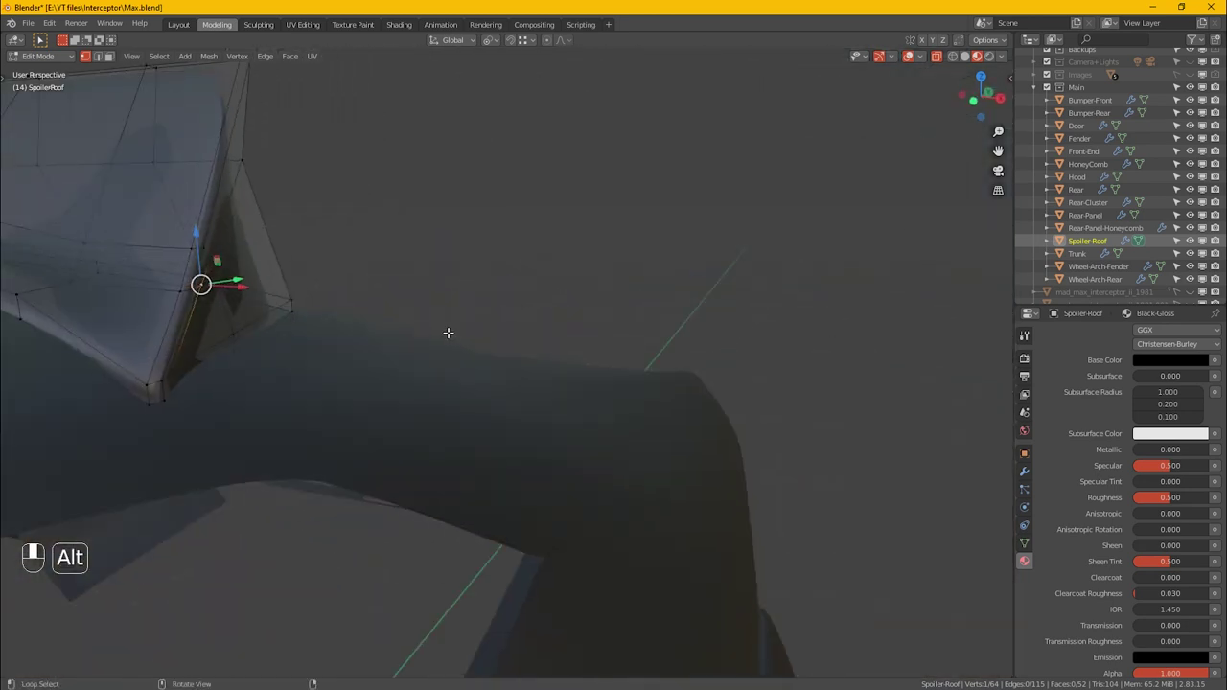
- Return to Object Mode and compare the spoiler's side profile with the reference photo
key(Tab)
scroll(446, 338, down, 10)
click(611, 410)
alt+middle_drag(611, 411, 831, 413)
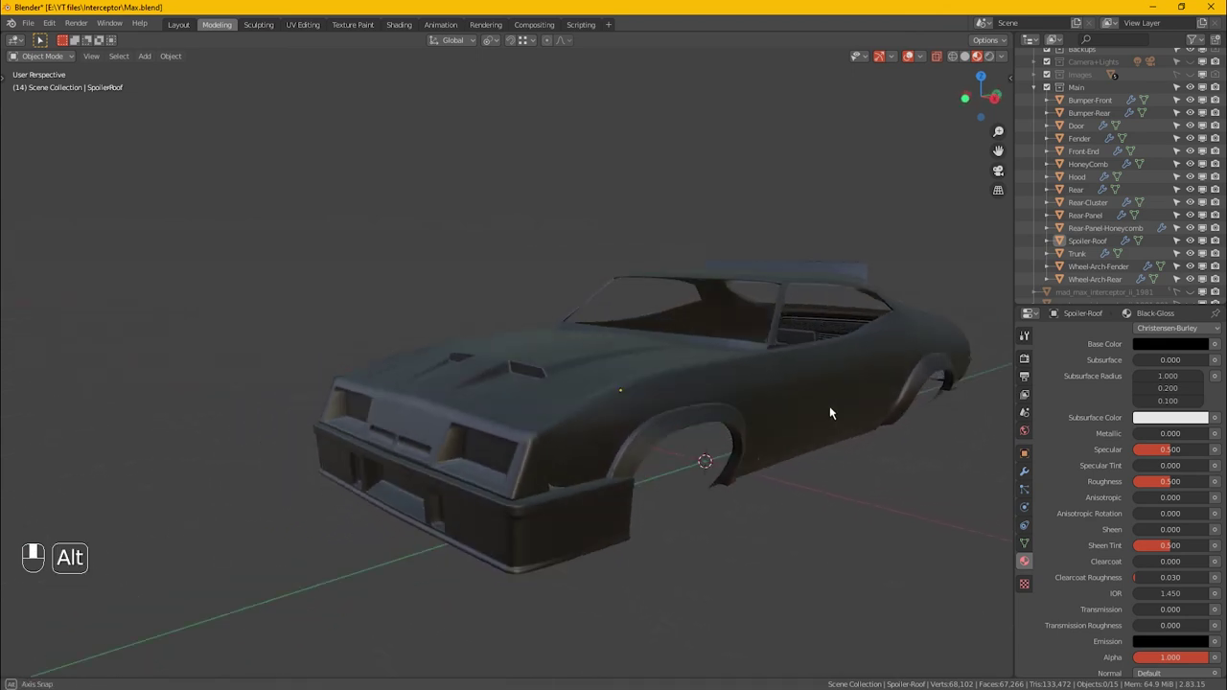
key(alt+Tab)
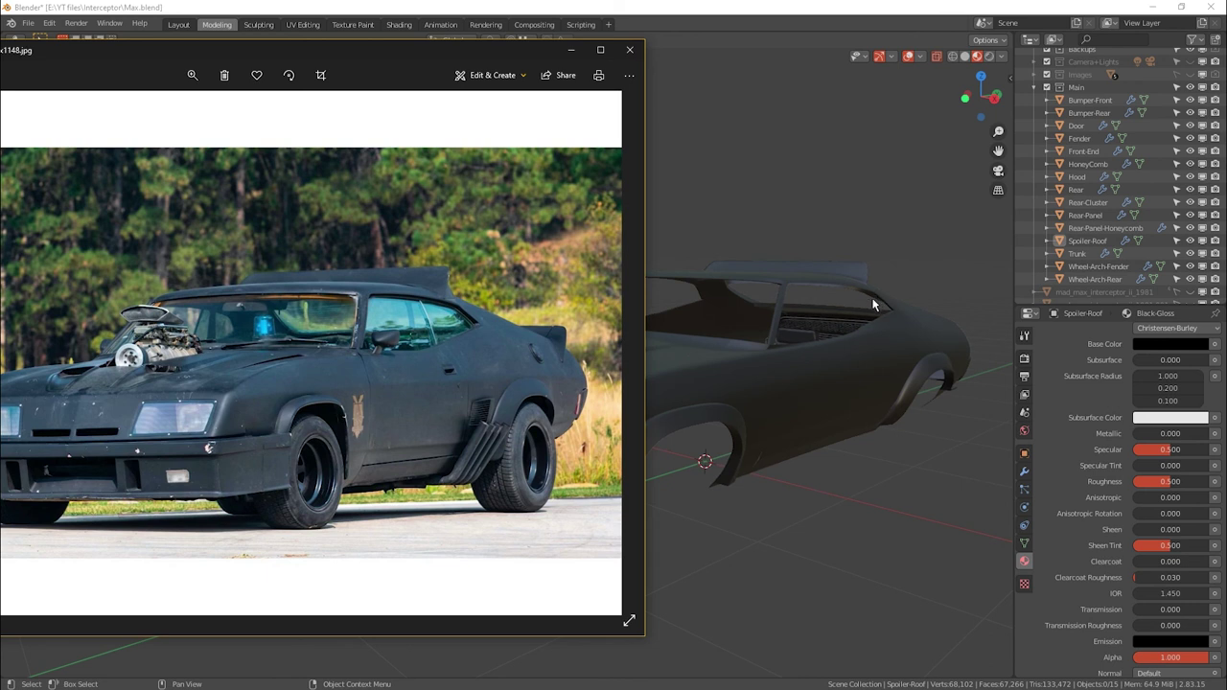
click(730, 178)
alt+middle_drag(853, 308, 596, 339)
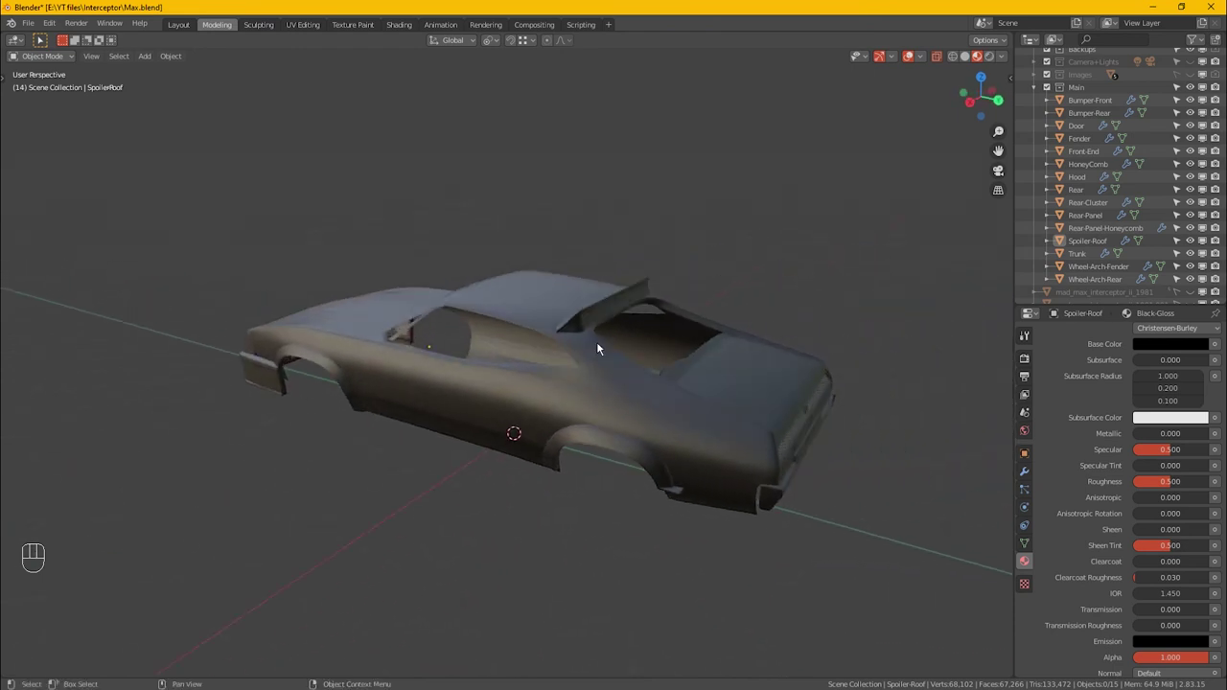
- In Edit Mode, select the five vertices along the spoiler's outer rear corner and move them about 0.022 m along X
scroll(593, 339, up, 7)
click(667, 386)
key(Tab)
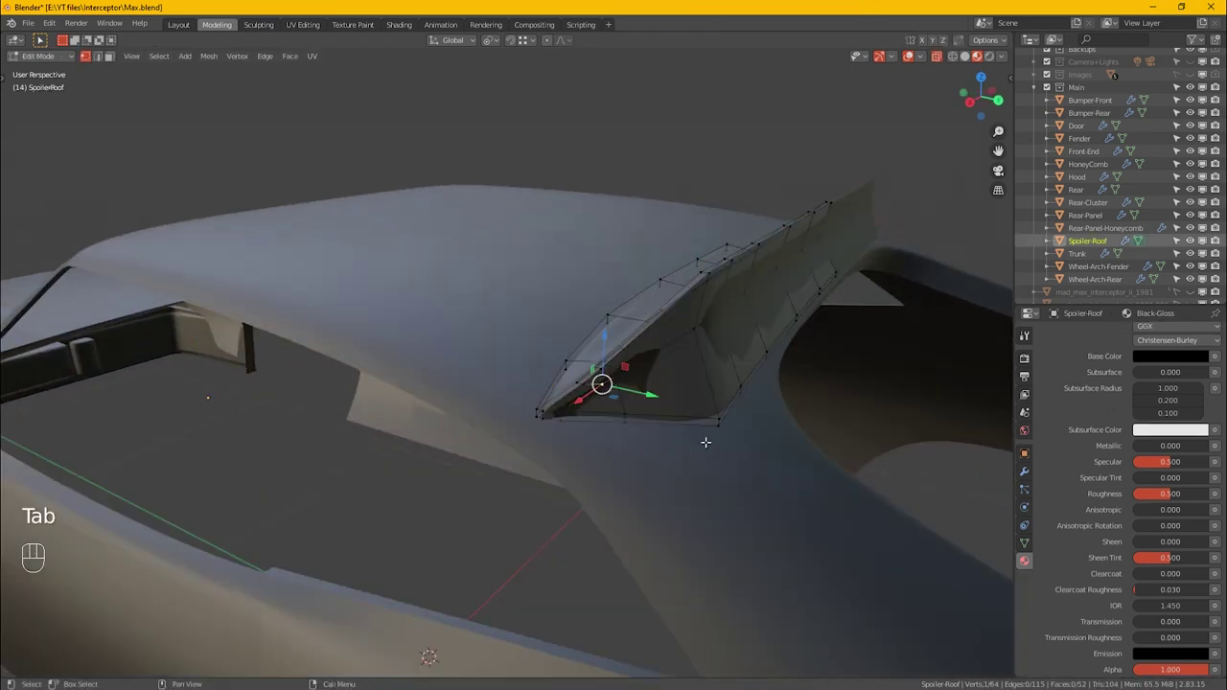
key(alt+z)
key(b)
drag(721, 453, 689, 406)
alt+middle_drag(691, 409, 648, 439)
alt+middle_drag(692, 391, 765, 265)
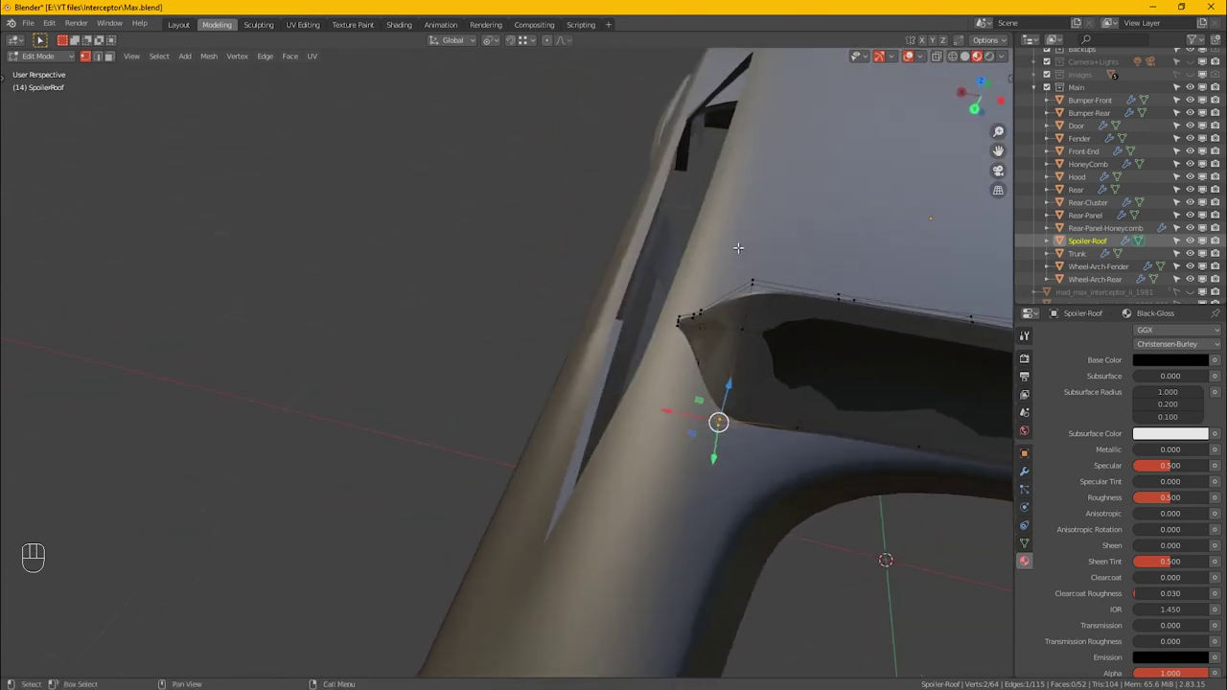
click(753, 284)
shift+click(721, 408)
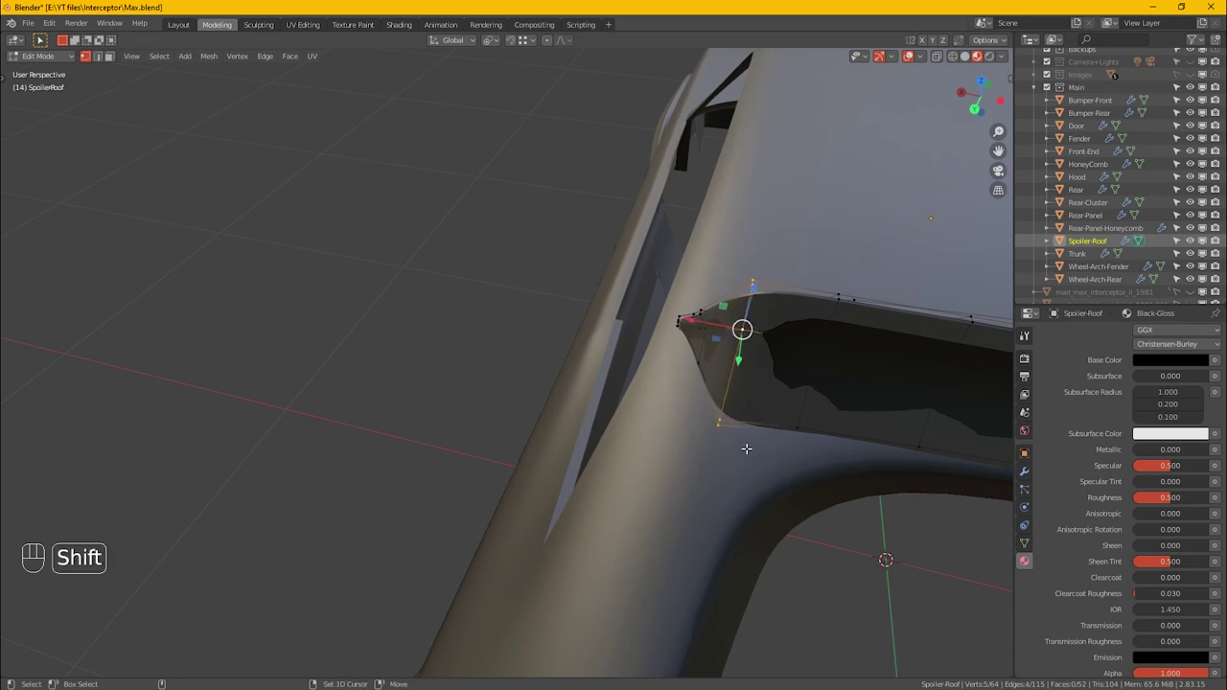
alt+drag(744, 418, 712, 365)
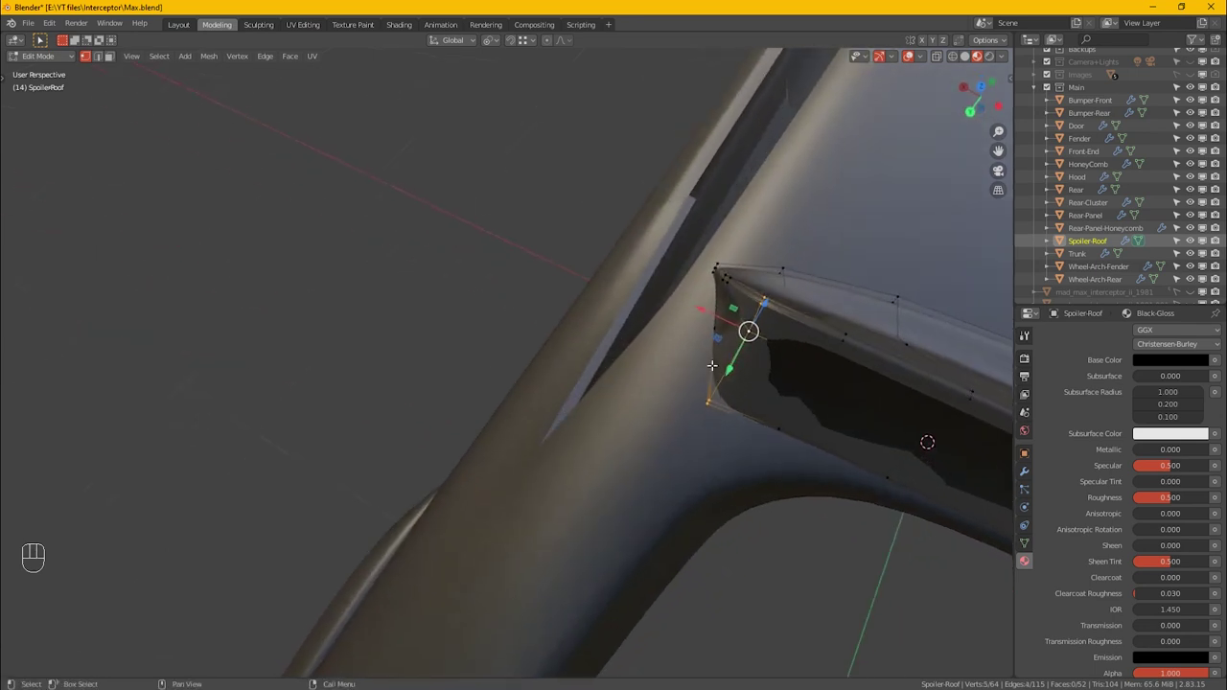
drag(705, 312, 668, 362)
- Switch to solid shading, select the outer base vertices of the side panel and move them about 0.004 m along X
key(alt+z)
scroll(669, 363, up, 4)
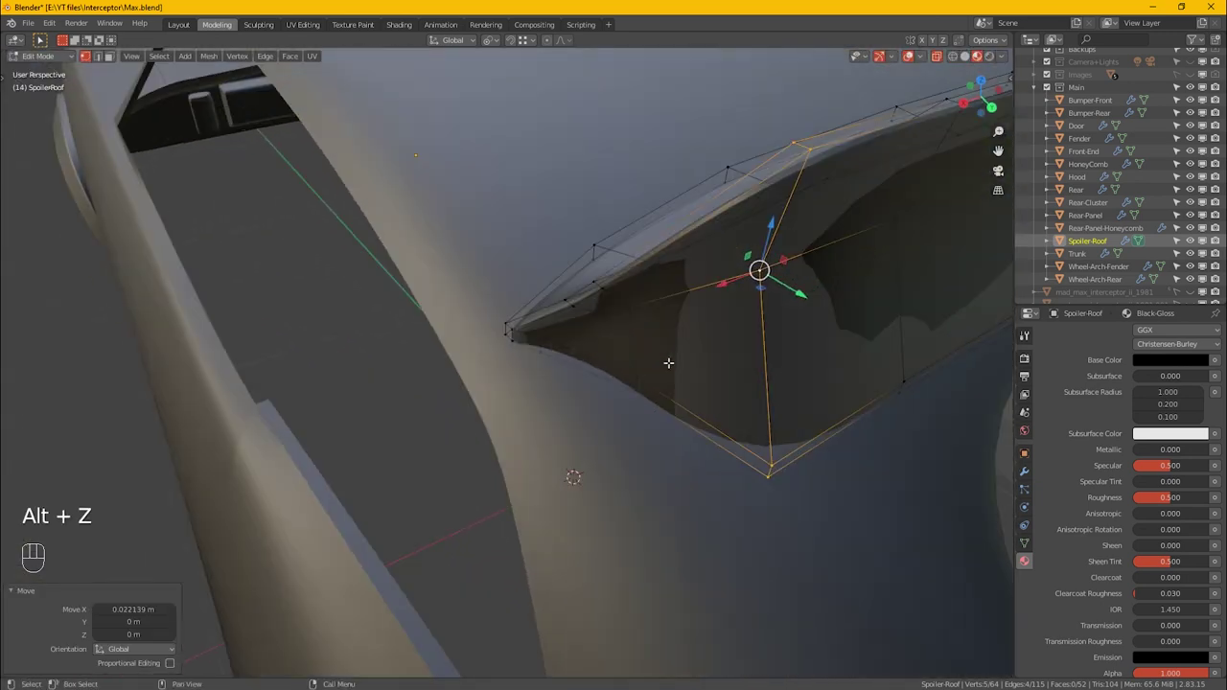
drag(683, 441, 623, 295)
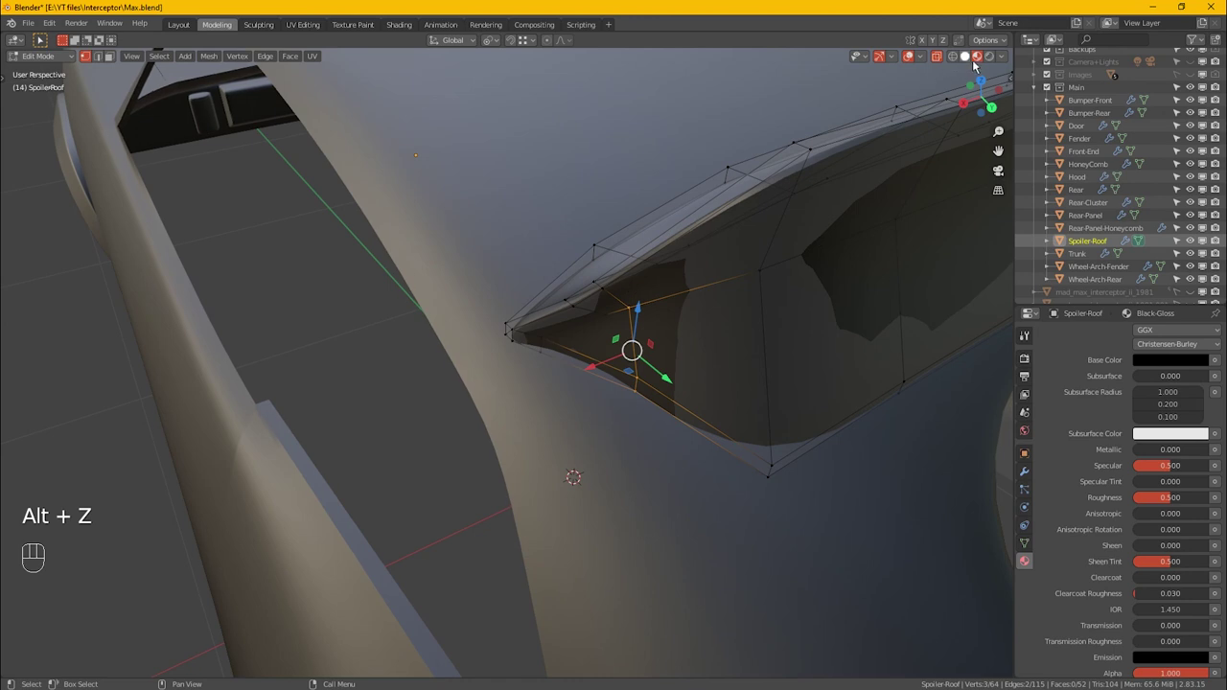
click(969, 59)
mouse_move(836, 272)
alt+mouse_down()
mouse_move(723, 381)
mouse_move(704, 378)
alt+mouse_up()
key(alt+z)
mouse_move(704, 378)
alt+mouse_down()
mouse_move(638, 351)
mouse_move(625, 372)
mouse_move(588, 345)
mouse_move(603, 311)
alt+mouse_up()
key(alt+z)
alt+drag(605, 310, 555, 335)
alt+drag(556, 336, 598, 395)
drag(589, 331, 618, 394)
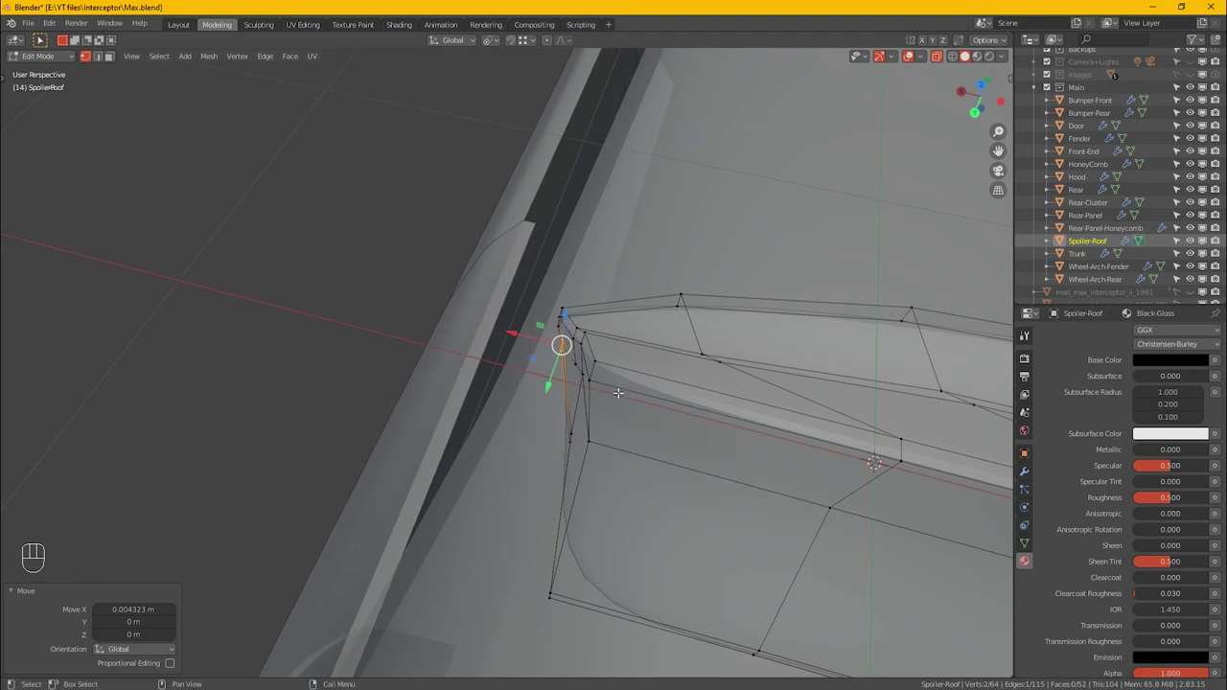
- Move two upper side-panel vertices one at a time slightly outward along X
click(587, 382)
key(shift)
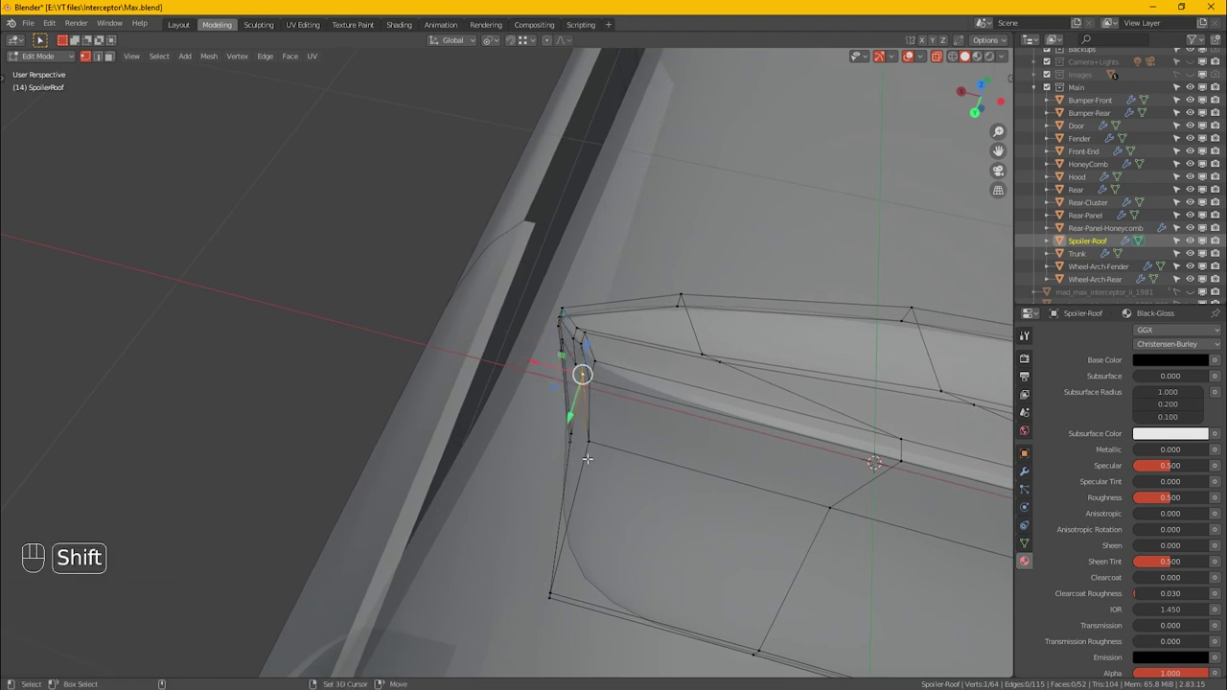
drag(556, 377, 543, 374)
click(573, 361)
key(g)
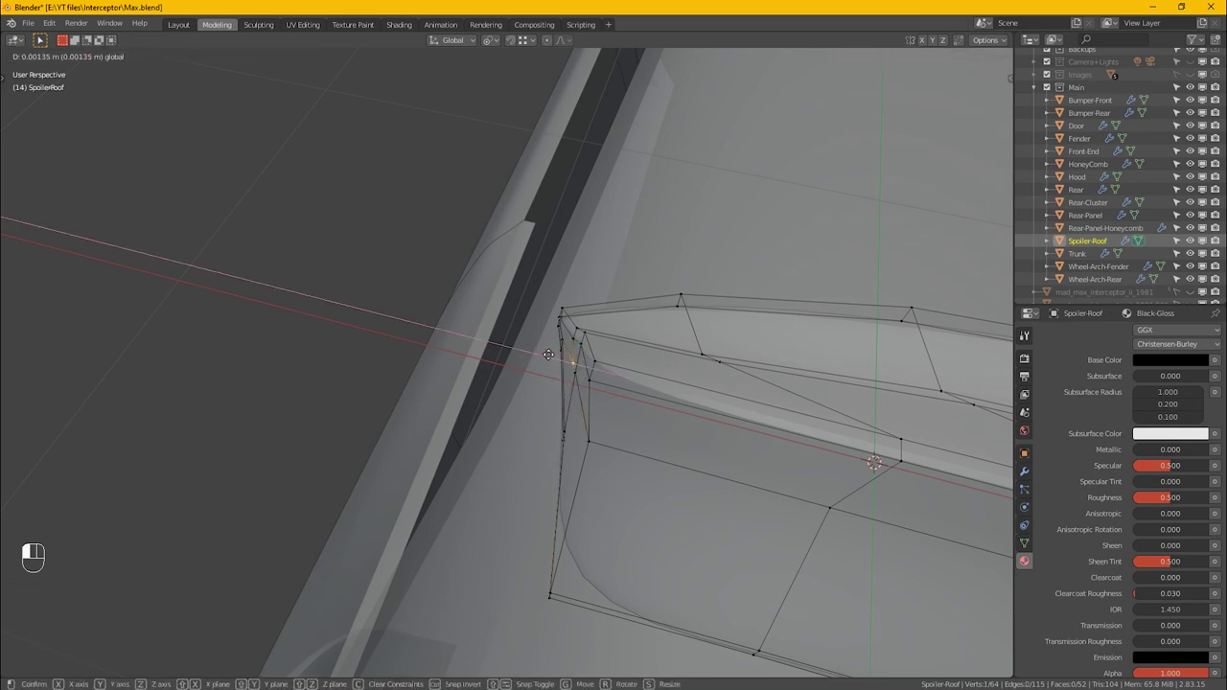
click(547, 354)
- Select three vertices on the spoiler's side edge below the top corner, shift them along X and return to Object Mode
alt+drag(546, 354, 632, 354)
key(b)
key(g)
key(x)
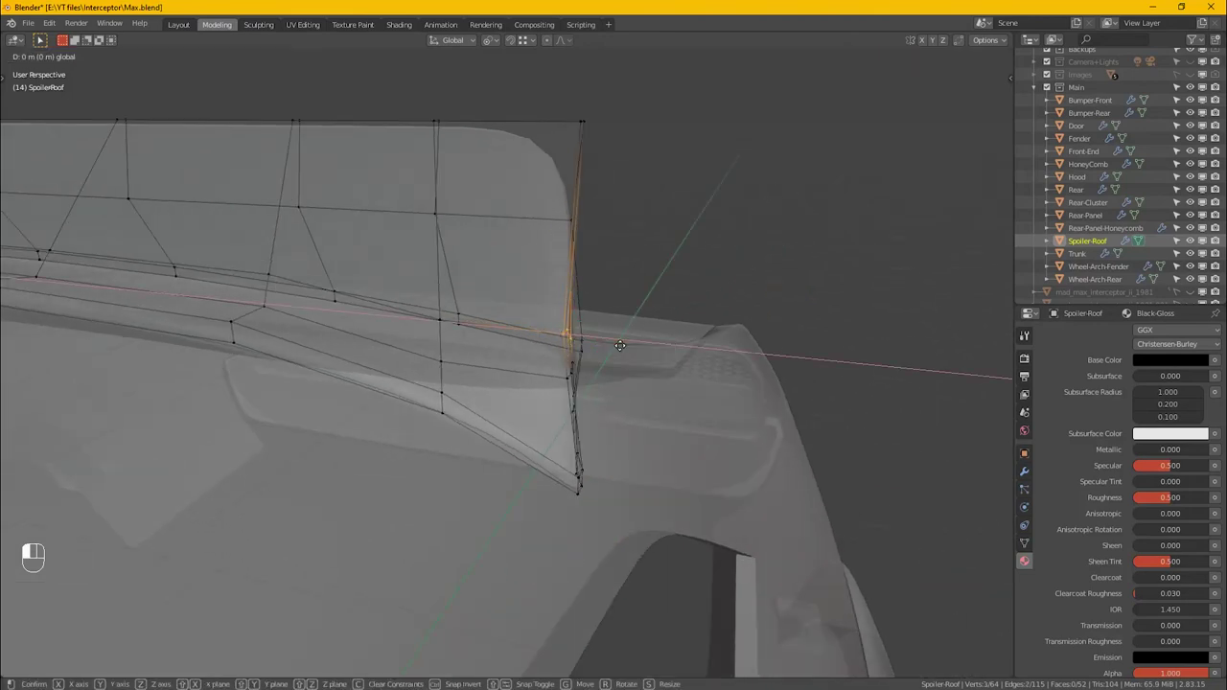
click(623, 345)
key(Tab)
alt+drag(679, 418, 720, 356)
scroll(650, 419, down, 5)
key(alt+z)
click(785, 266)
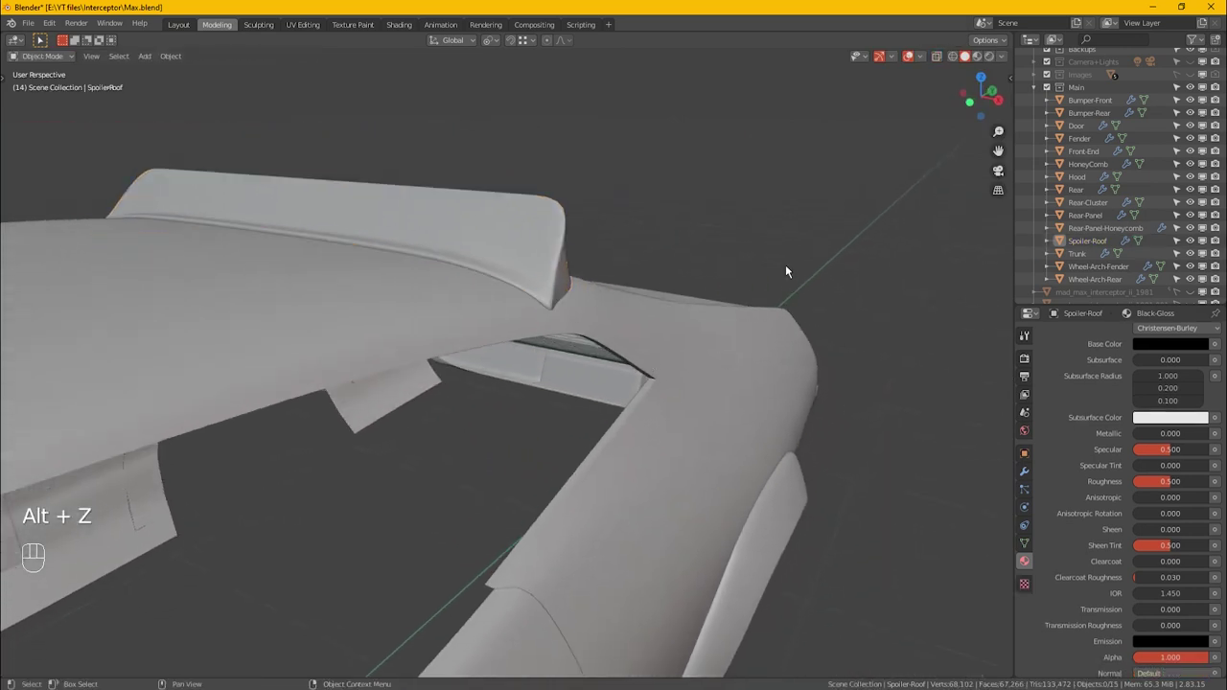
- View the car in Material Preview and compare the roof spoiler with the reference photo from several angles
click(978, 55)
scroll(706, 235, down, 3)
alt+drag(713, 253, 740, 301)
alt+drag(726, 343, 755, 376)
key(alt+Tab)
key(alt+Tab)
middle_drag(803, 318, 820, 390)
alt+drag(540, 388, 585, 400)
key(alt+Tab)
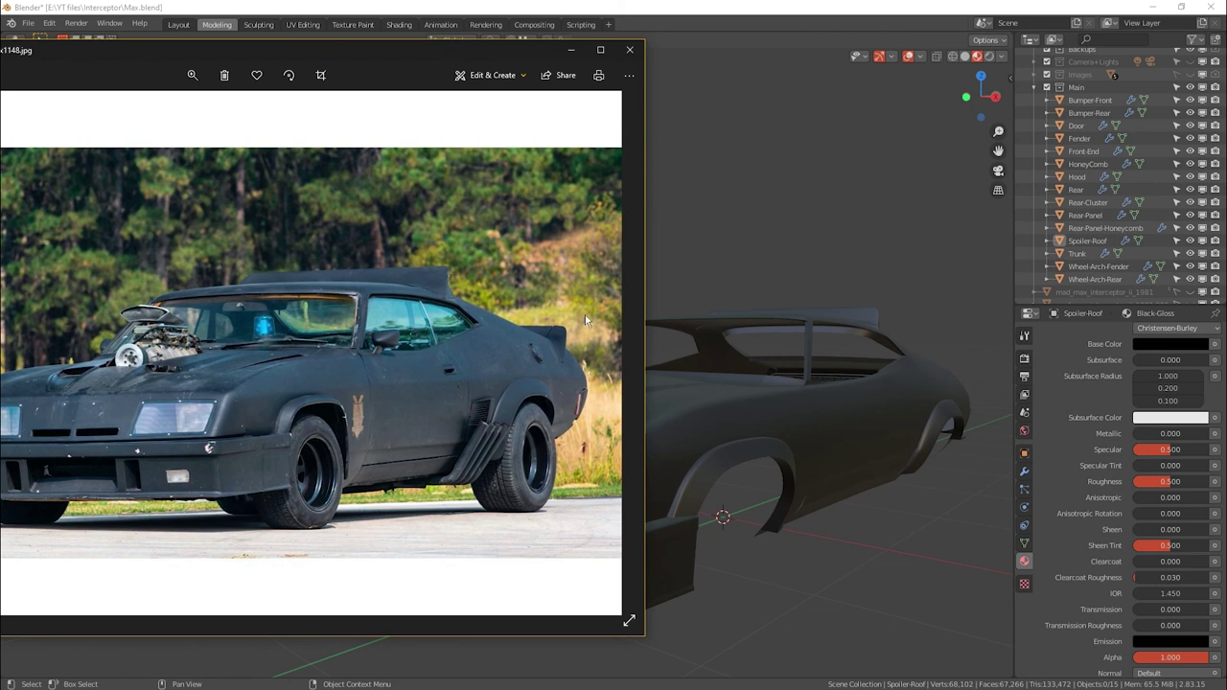
key(alt+Tab)
alt+drag(795, 342, 759, 327)
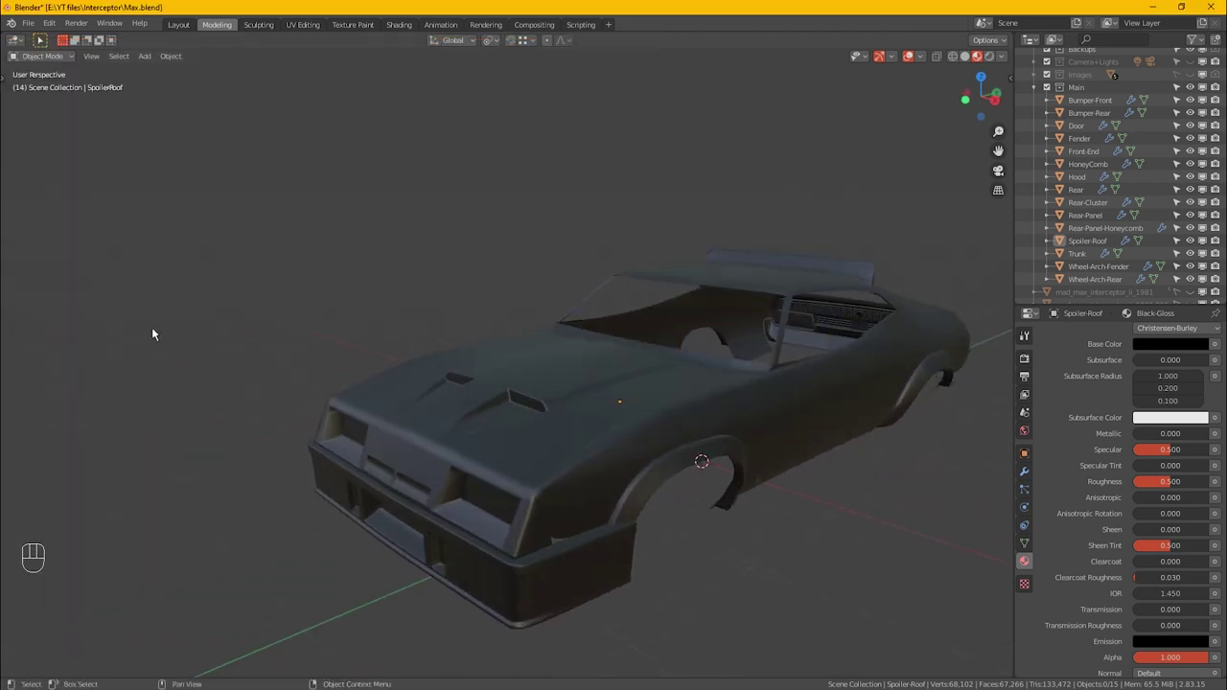
- Check the car body against the reference photo once more and save the Max.blend file
key(alt+Tab)
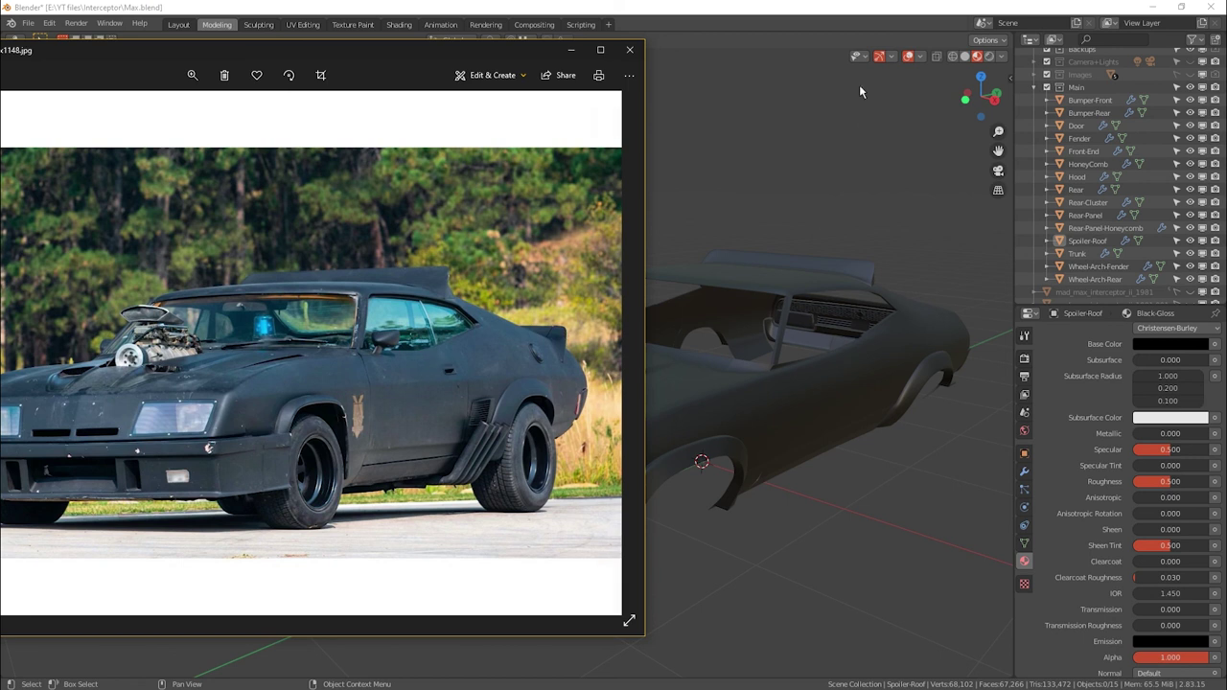
key(alt+Tab)
alt+drag(700, 413, 576, 393)
ctrl+middle_drag(682, 460, 663, 441)
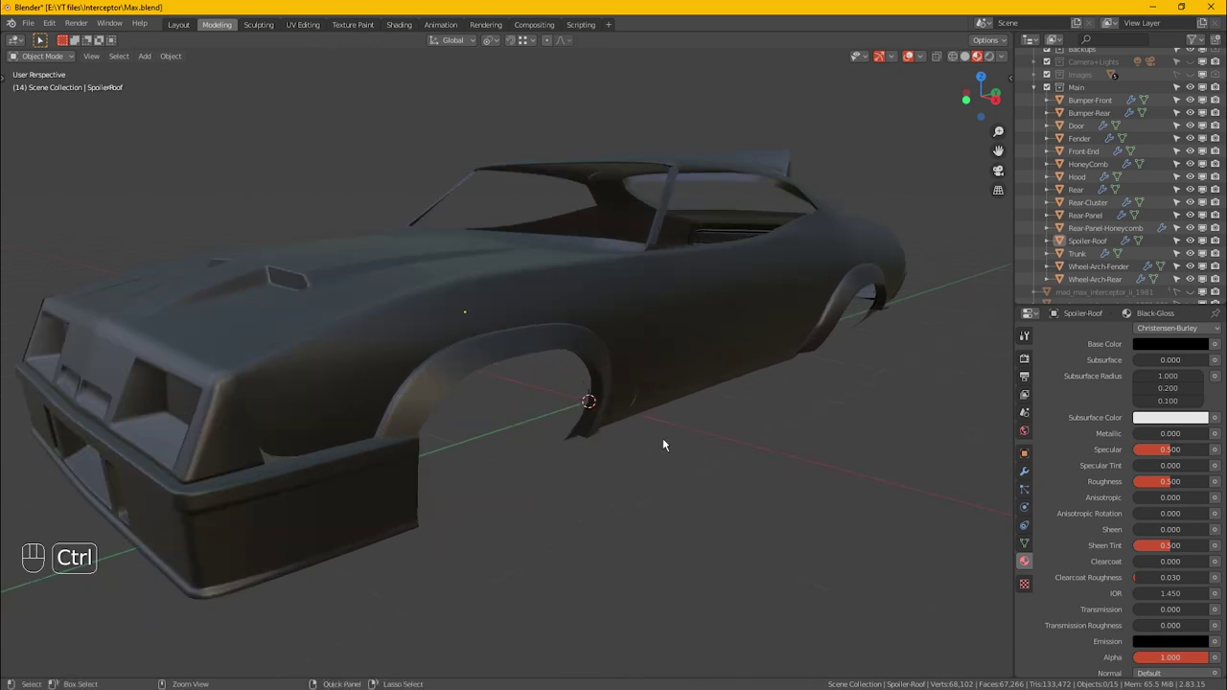
key(ctrl+s)
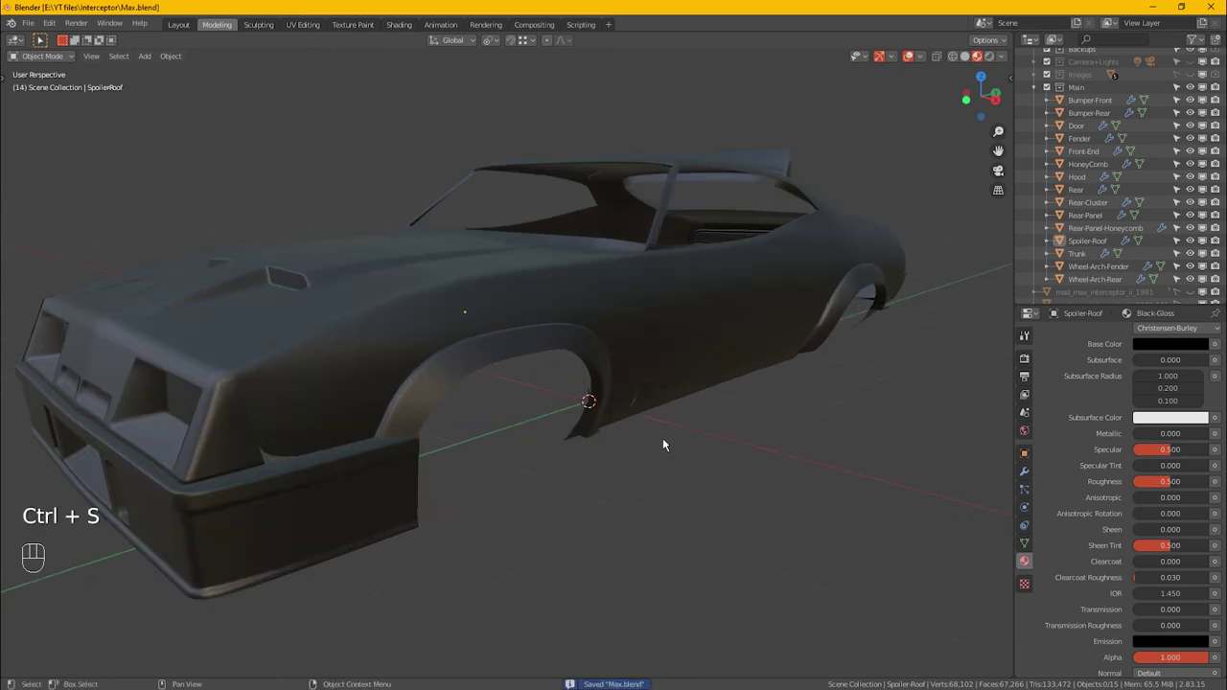